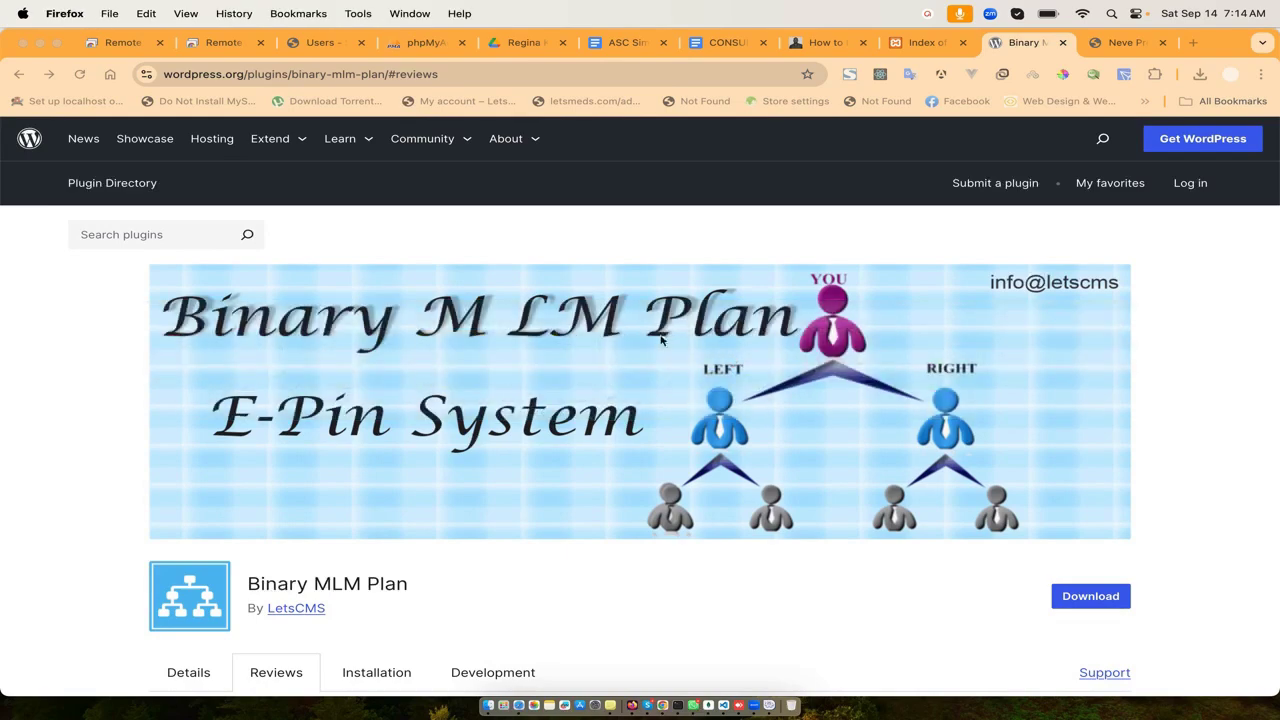
- Bring the Firefox window with the local site's binary mlm Add Plugins results back to the front
{"action": "left_click", "coordinate": [634, 706]}
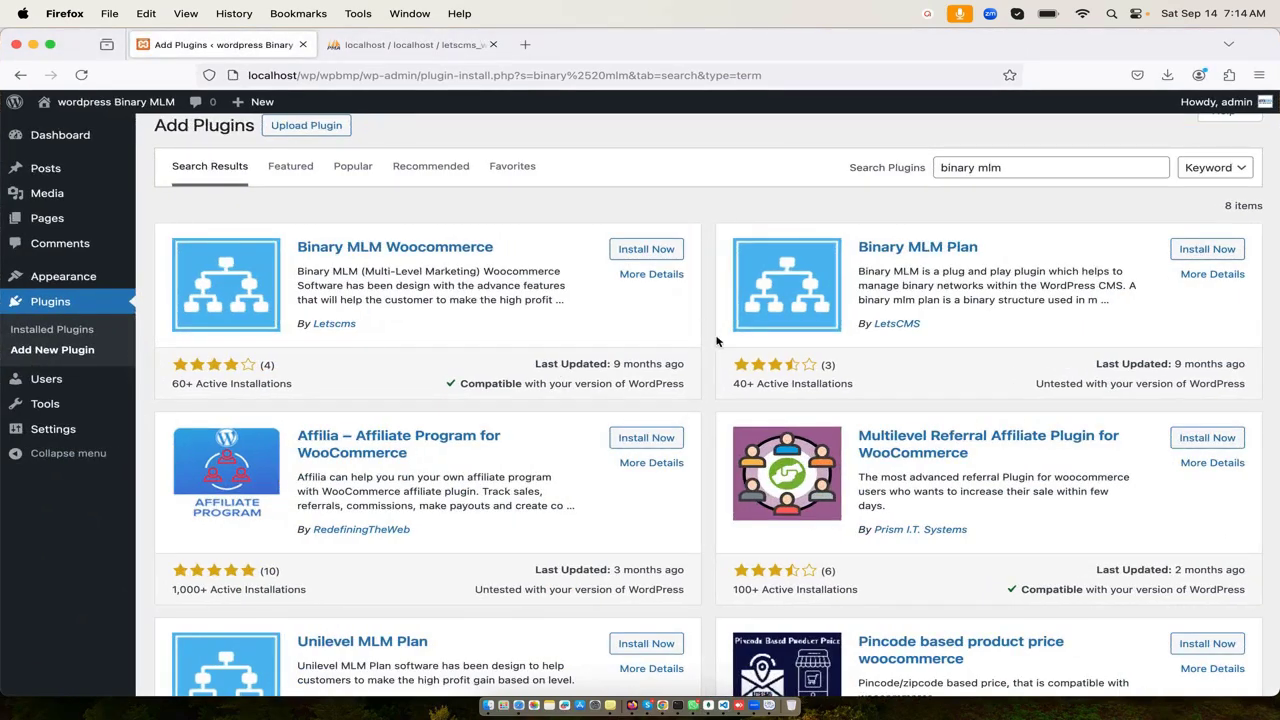
{"action": "left_click", "coordinate": [930, 252]}
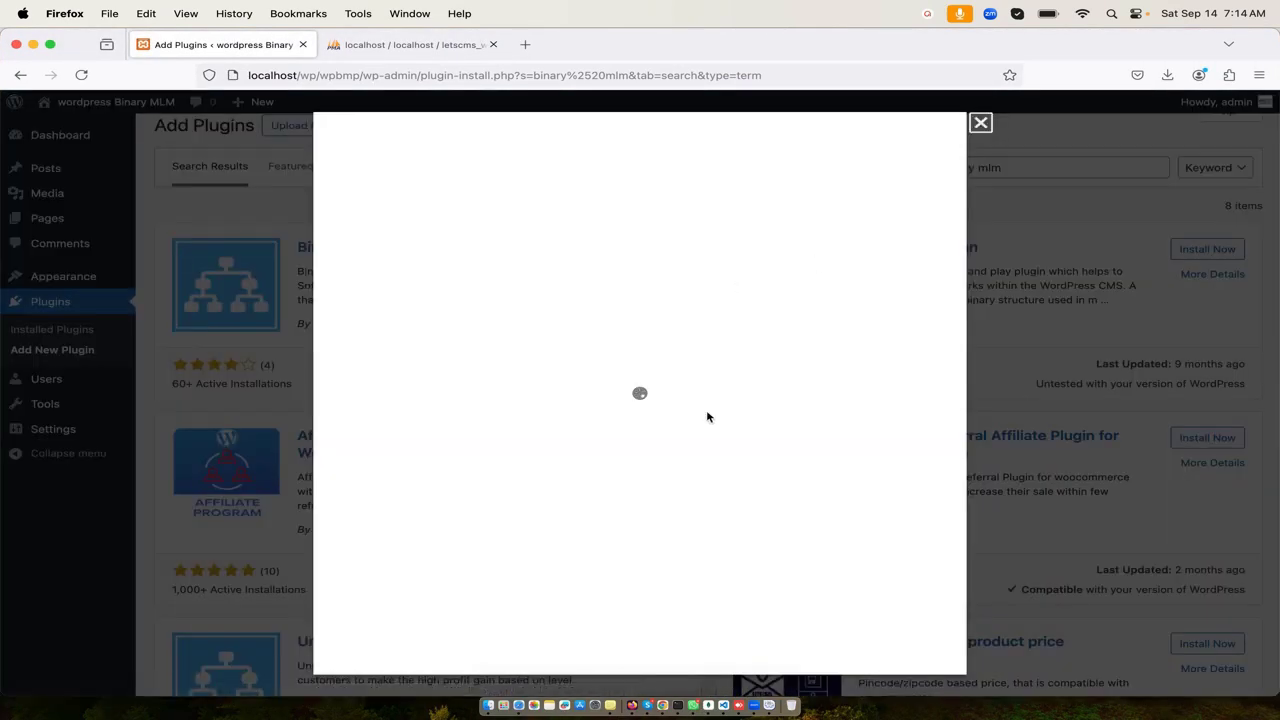
{"action": "scroll", "coordinate": [707, 417], "scroll_direction": "down", "scroll_amount": 15}
{"action": "scroll", "coordinate": [707, 417], "scroll_direction": "up", "scroll_amount": 15}
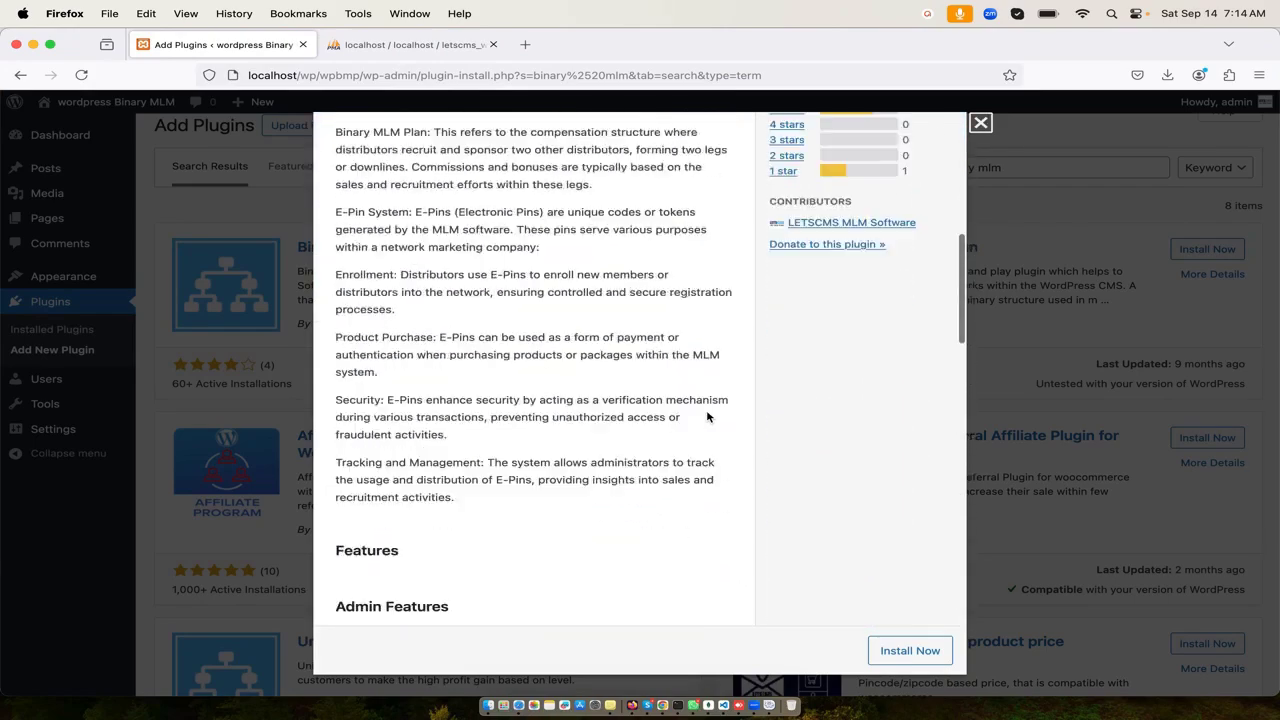
{"action": "left_click", "coordinate": [597, 308]}
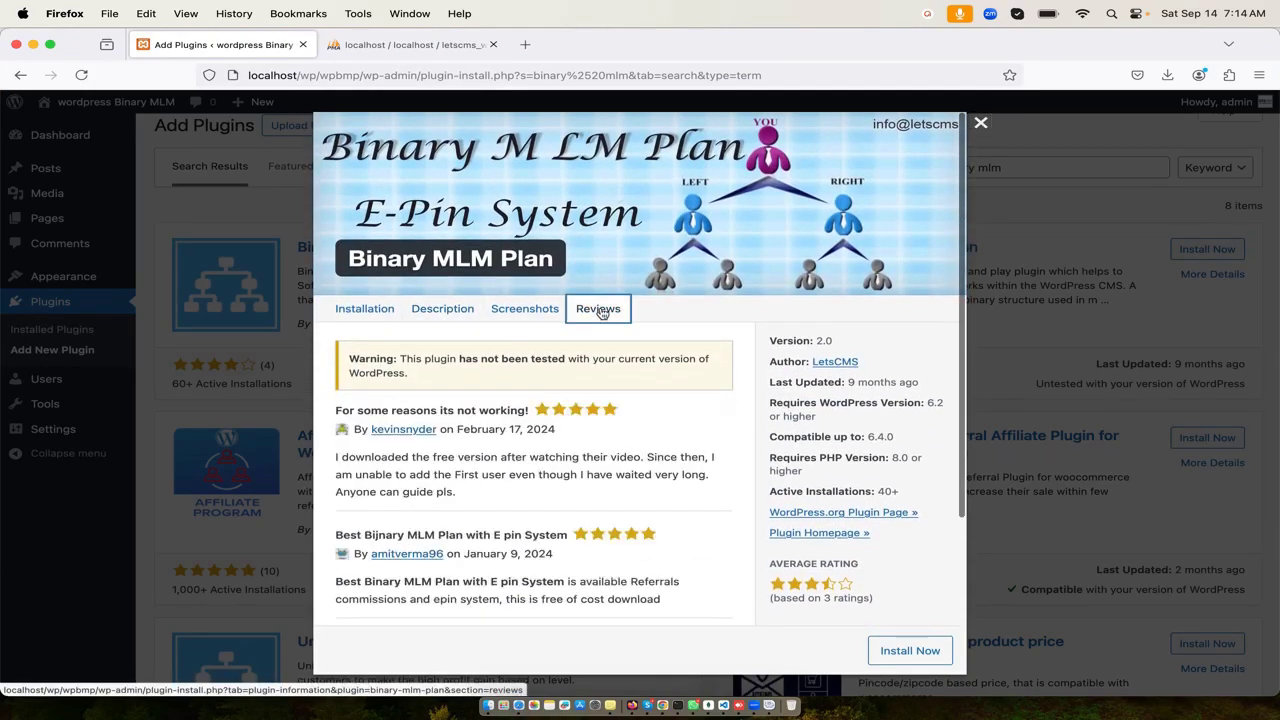
{"action": "scroll", "coordinate": [638, 482], "scroll_direction": "down", "scroll_amount": 4}
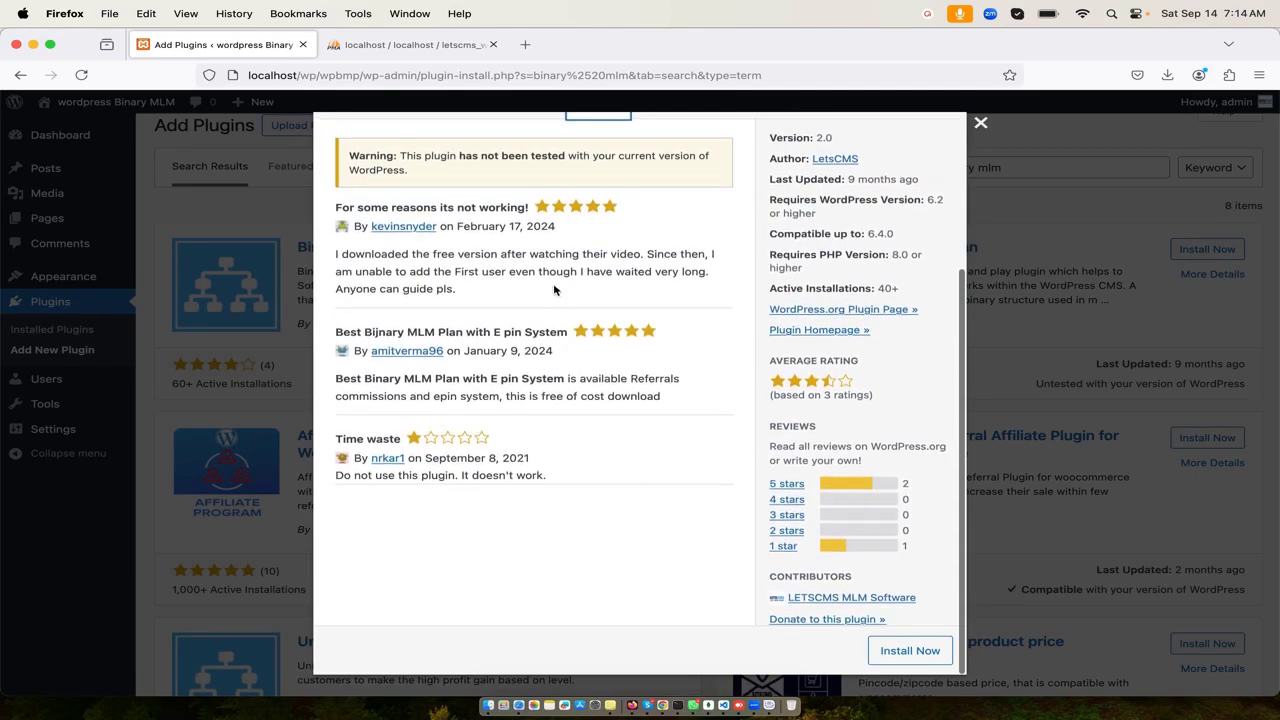
{"action": "scroll", "coordinate": [637, 263], "scroll_direction": "up", "scroll_amount": 5}
{"action": "key", "text": "Escape"}
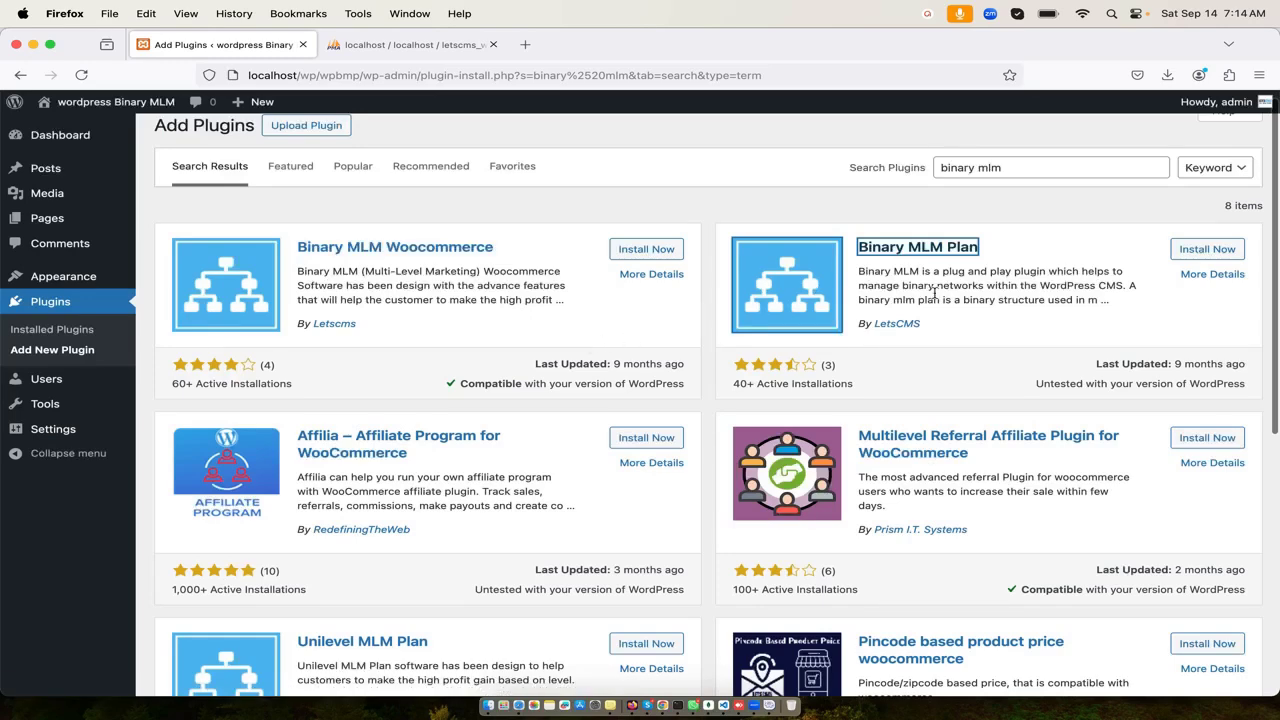
{"action": "scroll", "coordinate": [958, 292], "scroll_direction": "up", "scroll_amount": 1}
- Try installing Binary MLM Plan, then cancel the FTP connection request
{"action": "left_click", "coordinate": [1034, 183]}
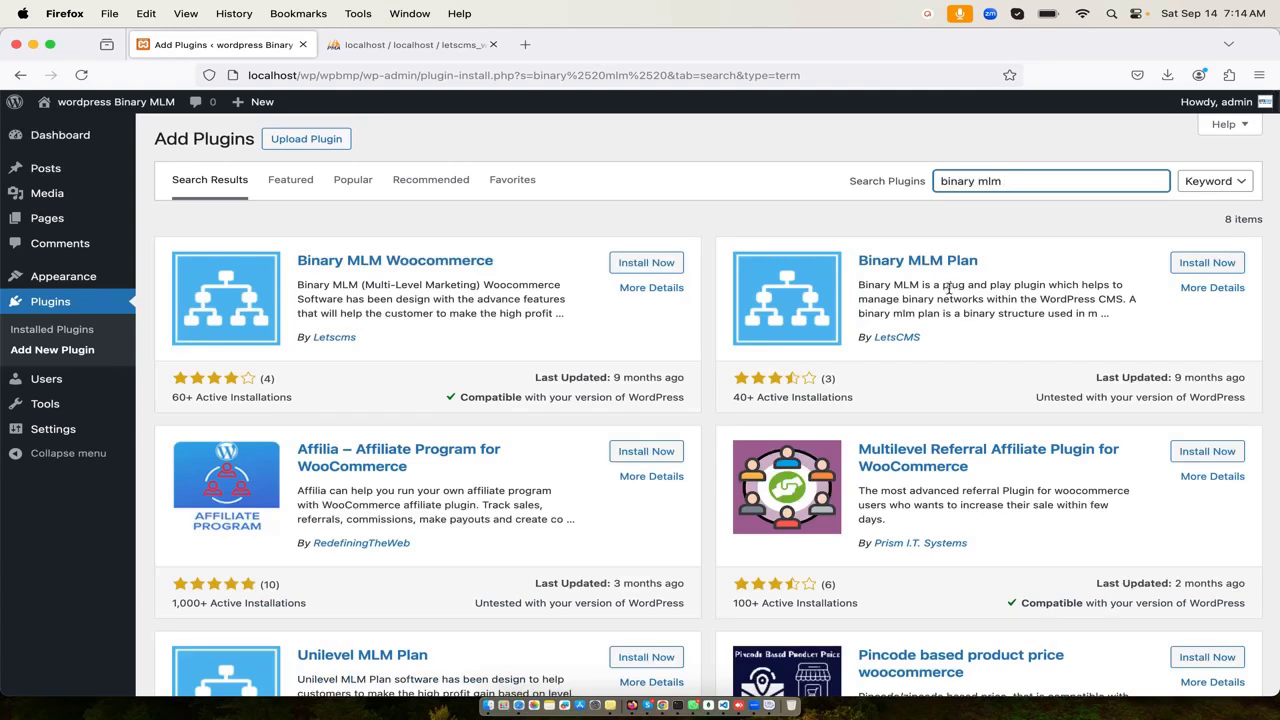
{"action": "left_click", "coordinate": [1204, 266]}
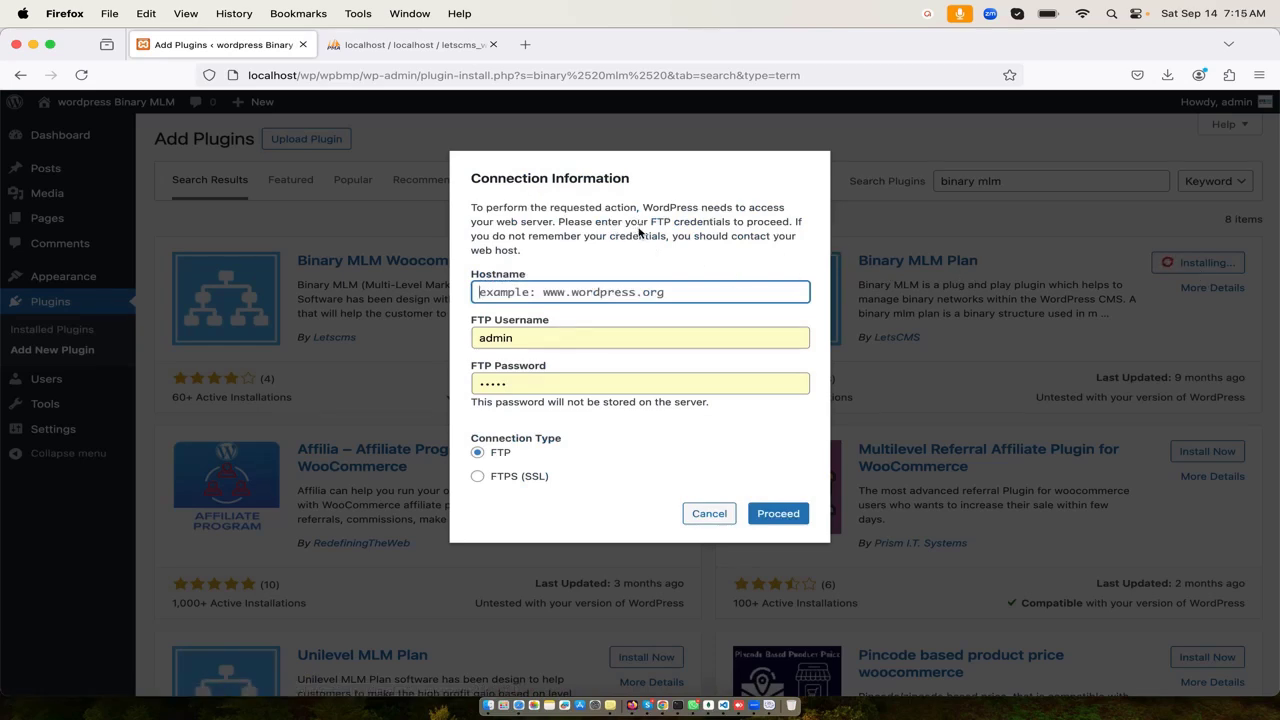
{"action": "left_click", "coordinate": [710, 514]}
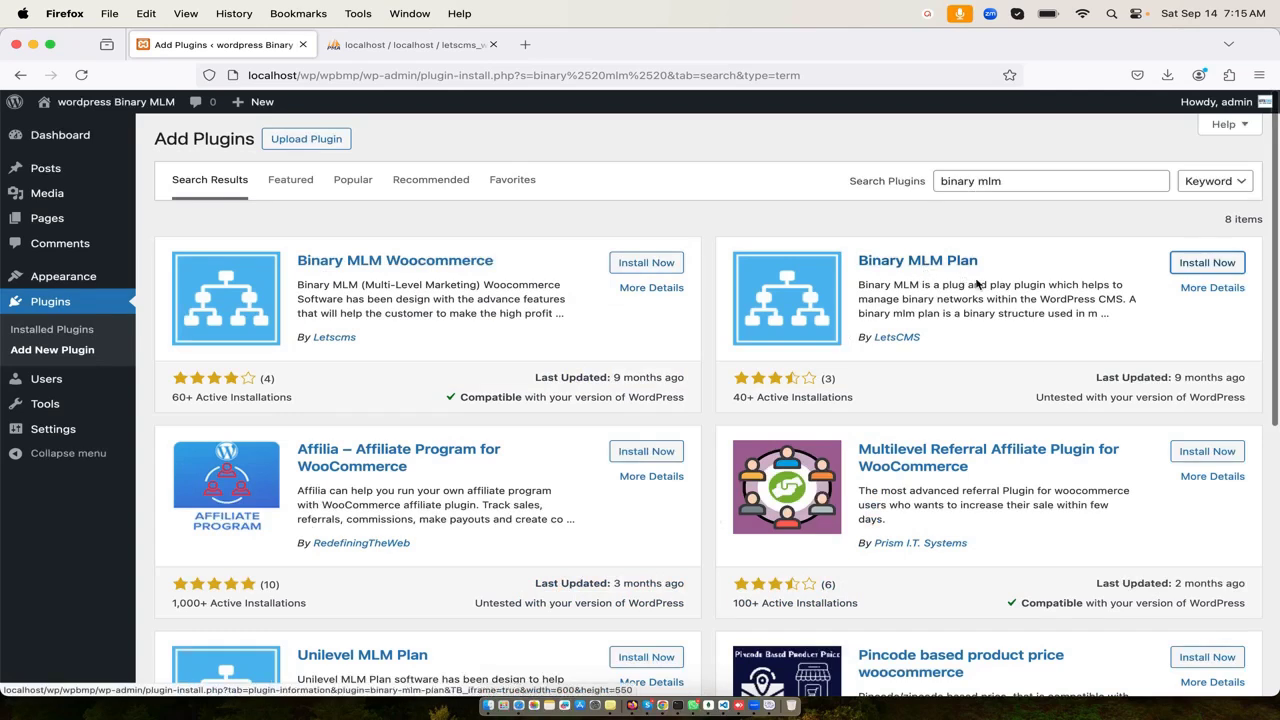
- Open the Binary MLM Plan details in a new tab and view its Installation instructions
{"action": "right_click", "coordinate": [925, 264]}
{"action": "left_click", "coordinate": [944, 270]}
{"action": "left_click", "coordinate": [473, 54]}
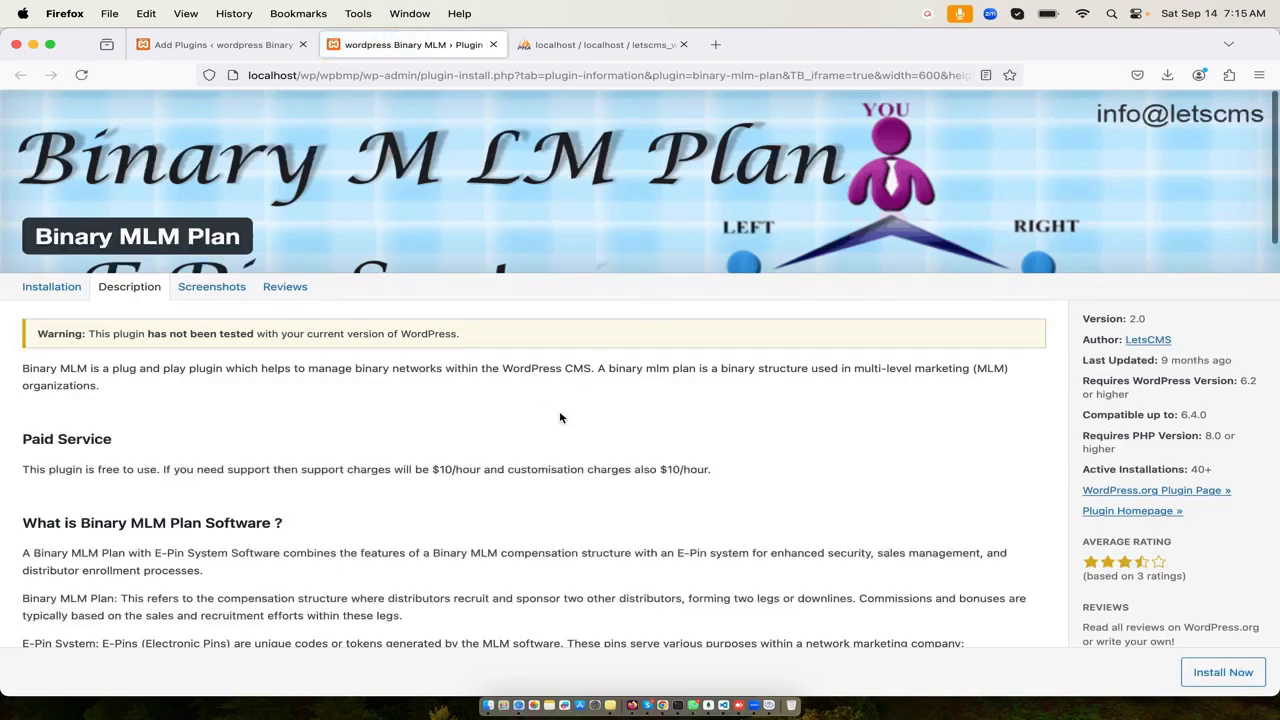
{"action": "scroll", "coordinate": [560, 418], "scroll_direction": "down", "scroll_amount": 5}
{"action": "scroll", "coordinate": [560, 418], "scroll_direction": "up", "scroll_amount": 5}
{"action": "left_click", "coordinate": [52, 287]}
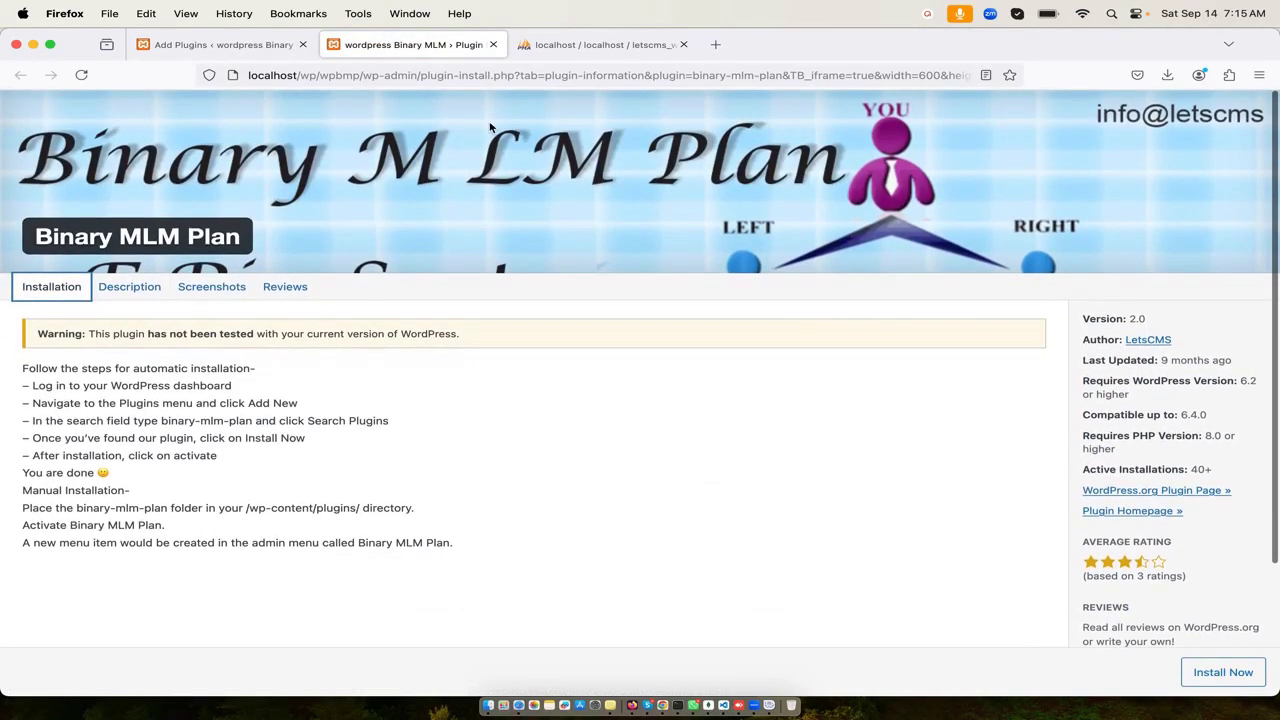
{"action": "scroll", "coordinate": [880, 506], "scroll_direction": "down", "scroll_amount": 3}
{"action": "scroll", "coordinate": [1057, 391], "scroll_direction": "up", "scroll_amount": 2}
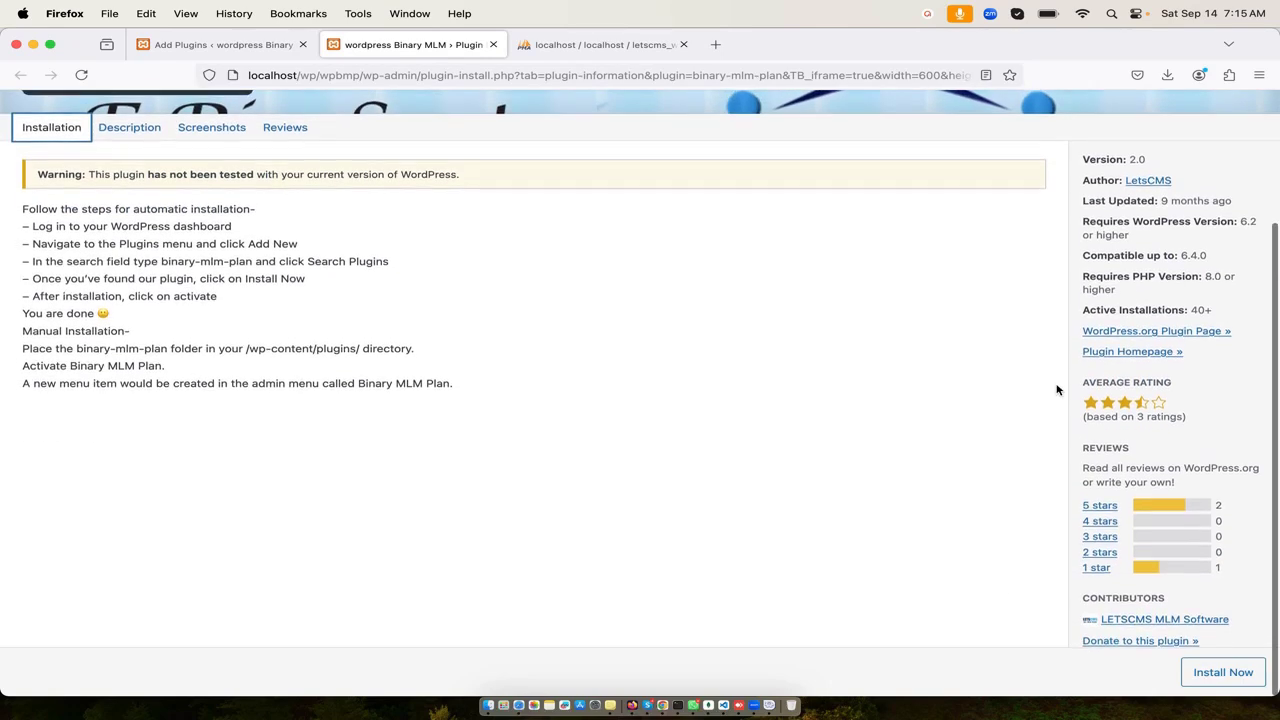
{"action": "scroll", "coordinate": [876, 203], "scroll_direction": "up", "scroll_amount": 2}
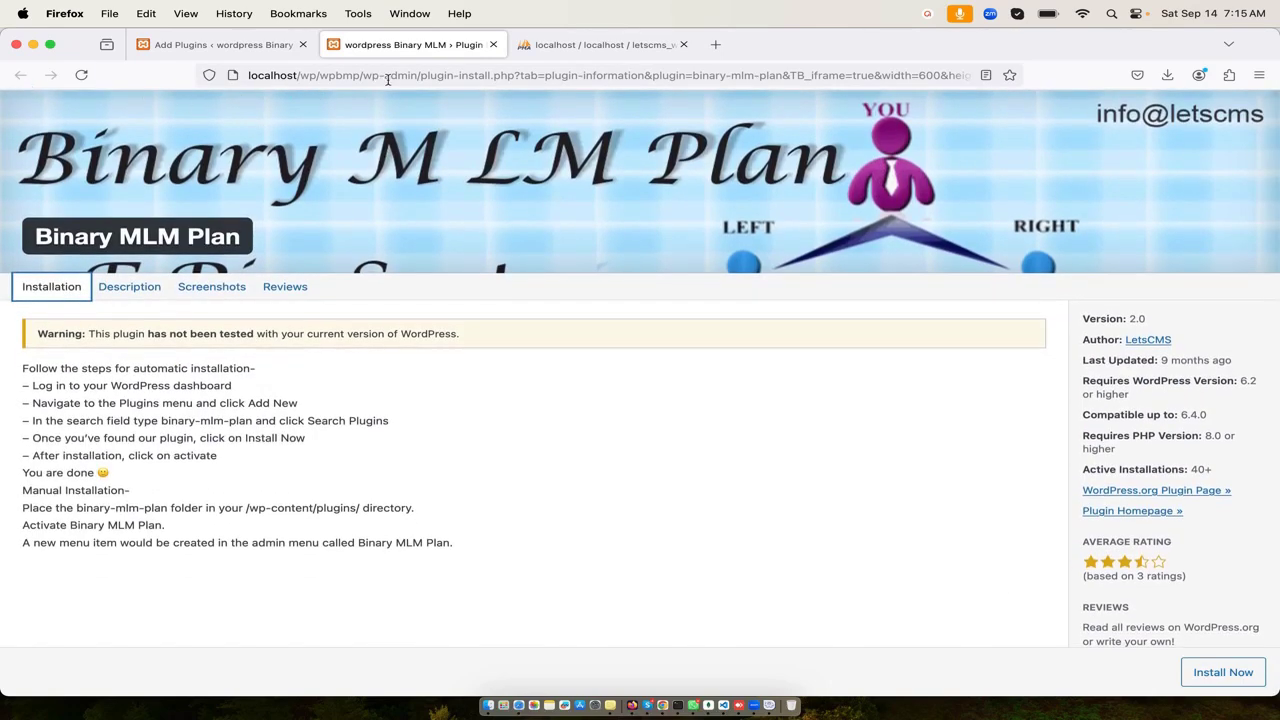
- Load wordpress.org in a new browser tab, correcting the mistyped address
{"action": "left_click", "coordinate": [715, 44]}
{"action": "left_click", "coordinate": [627, 73]}
{"action": "type", "text": "word"}
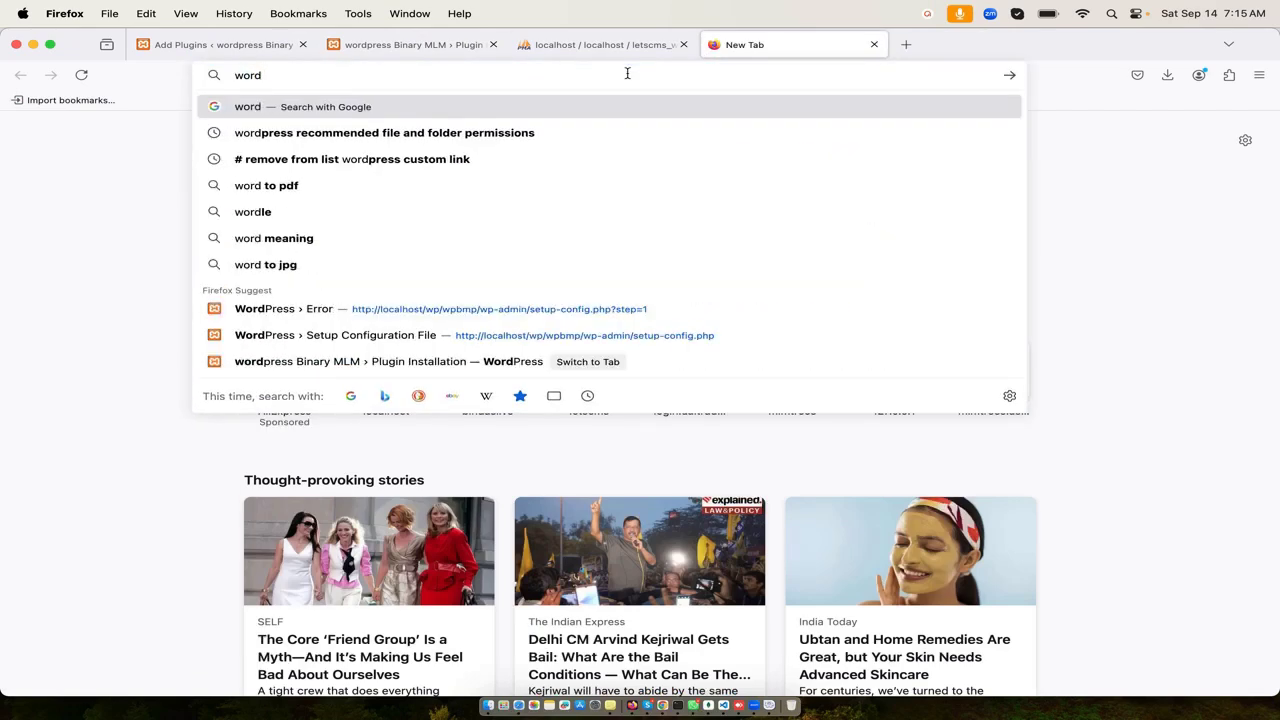
{"action": "type", "text": "prtess."}
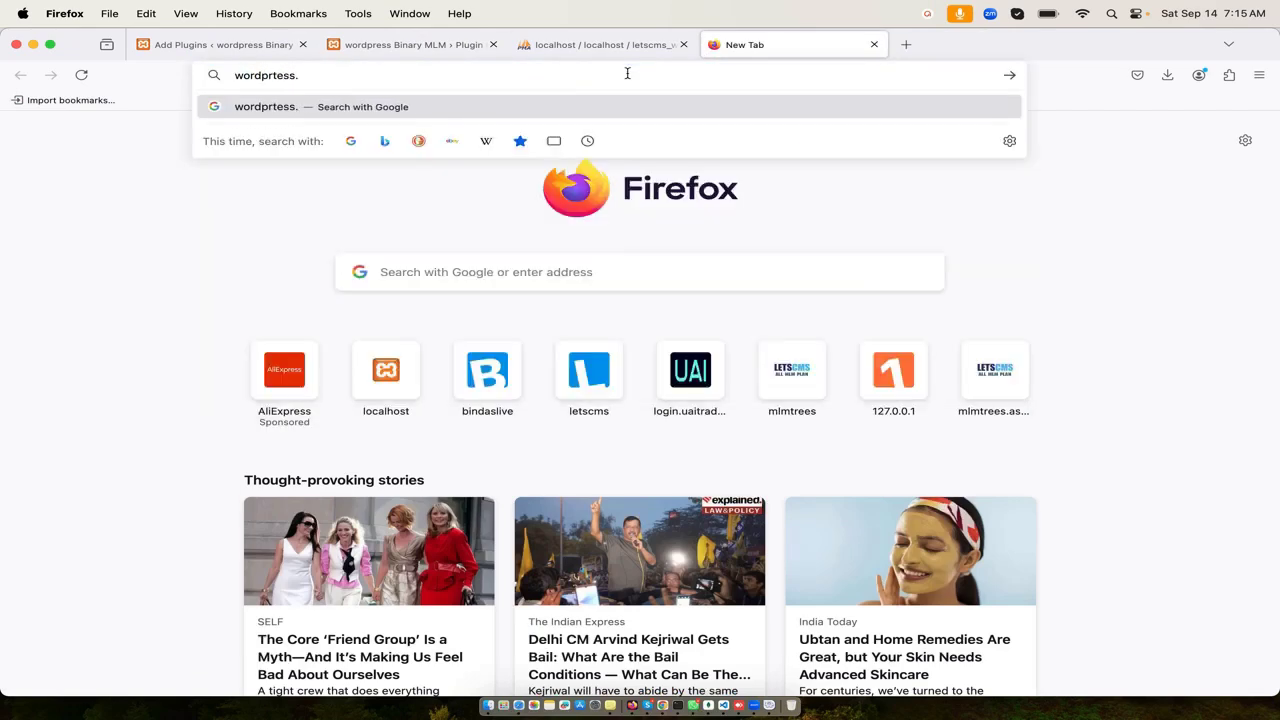
{"action": "type", "text": "org"}
{"action": "key", "text": "Return"}
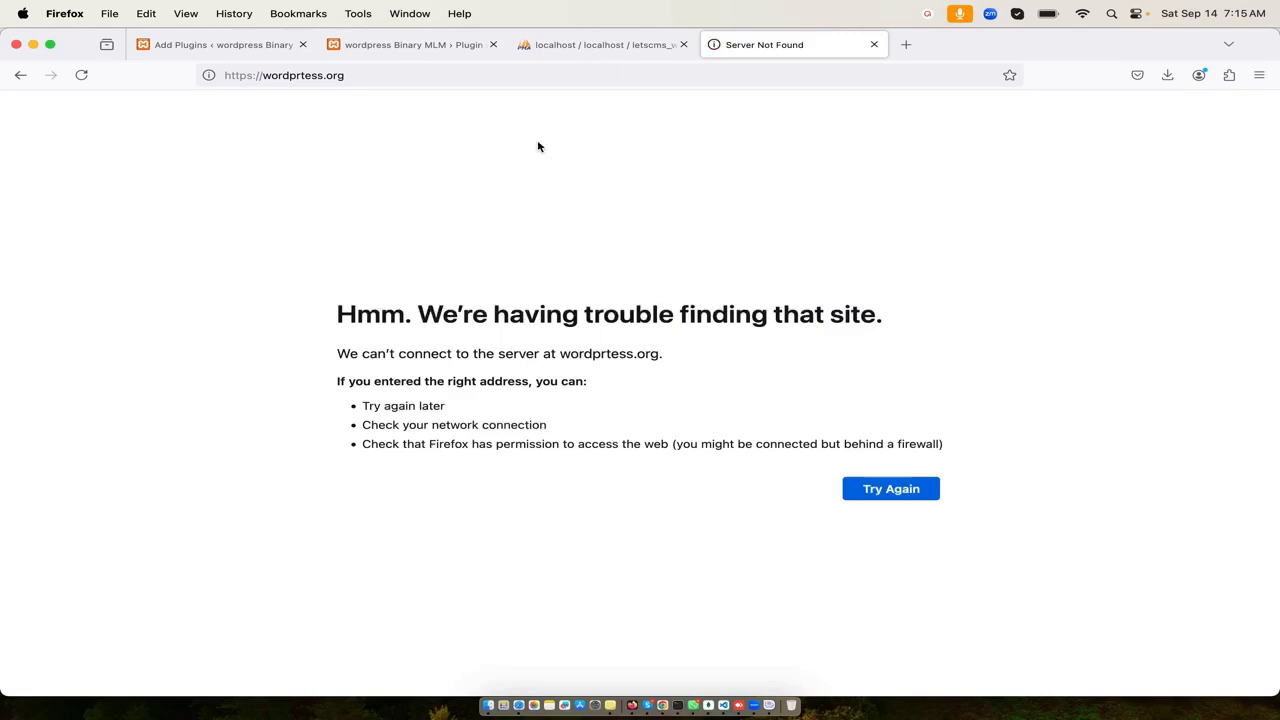
{"action": "left_click", "coordinate": [372, 78]}
{"action": "type", "text": "word"}
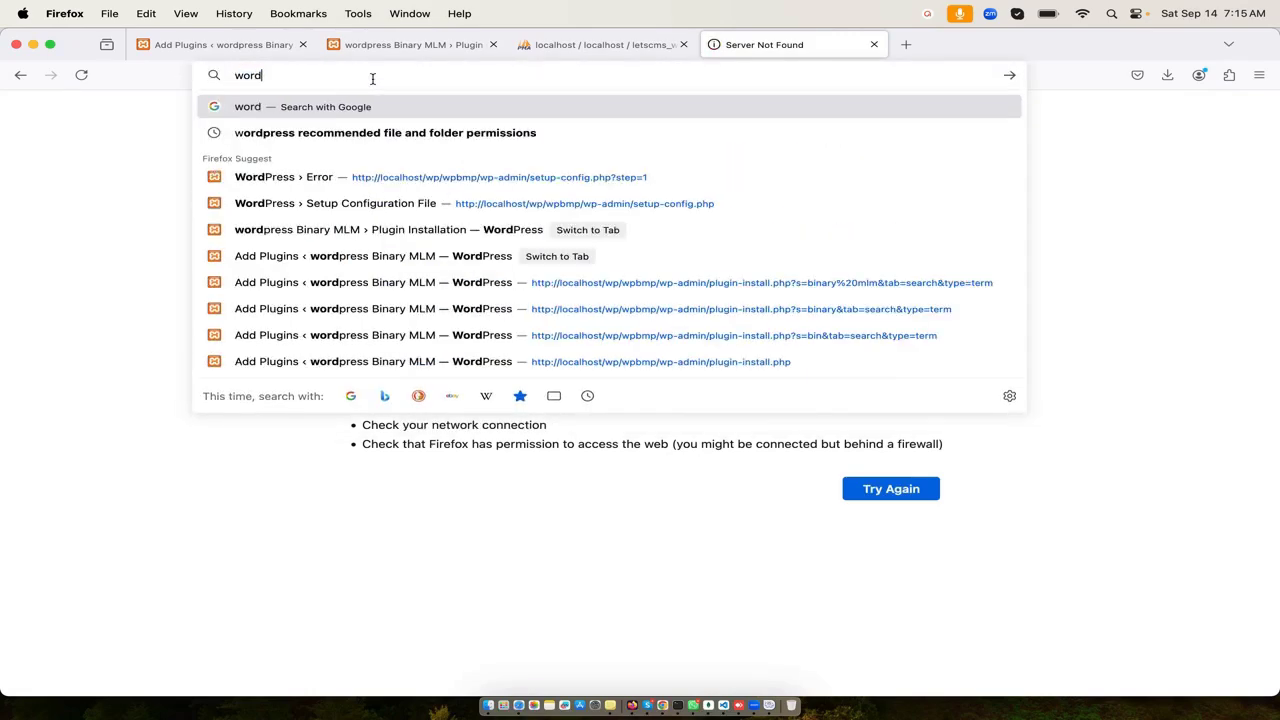
{"action": "type", "text": "press.org"}
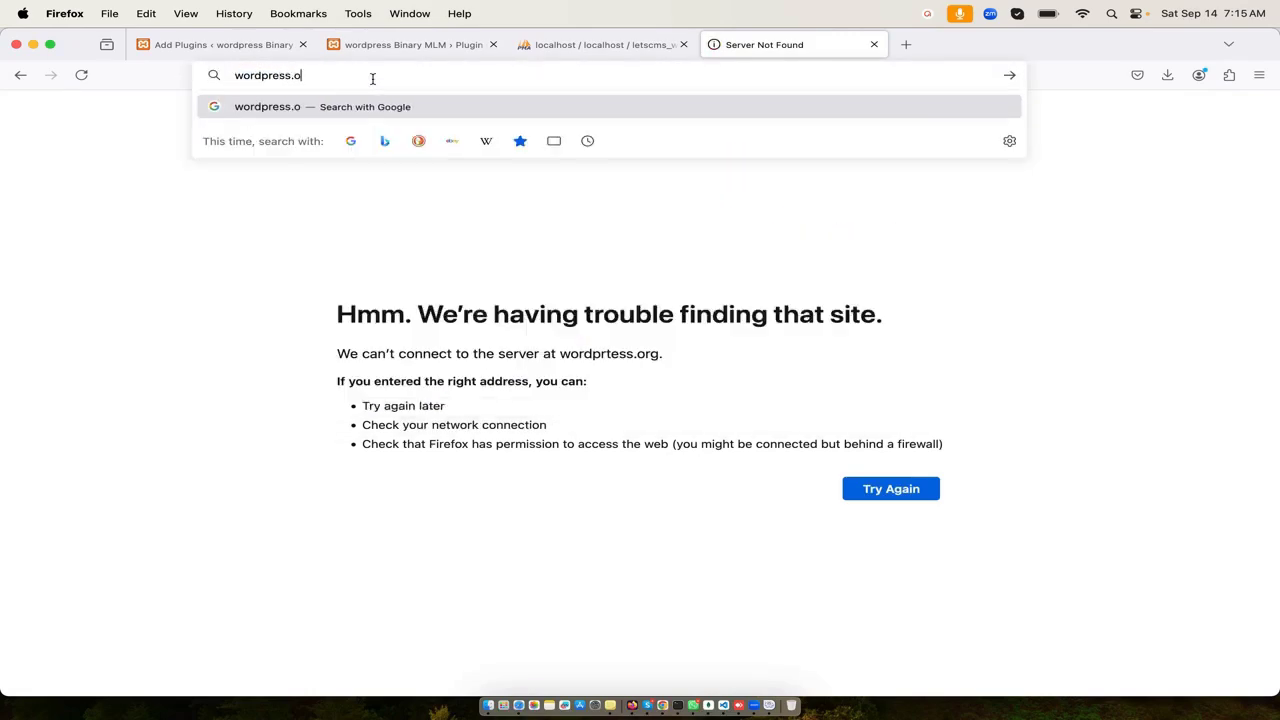
{"action": "key", "text": "Return"}
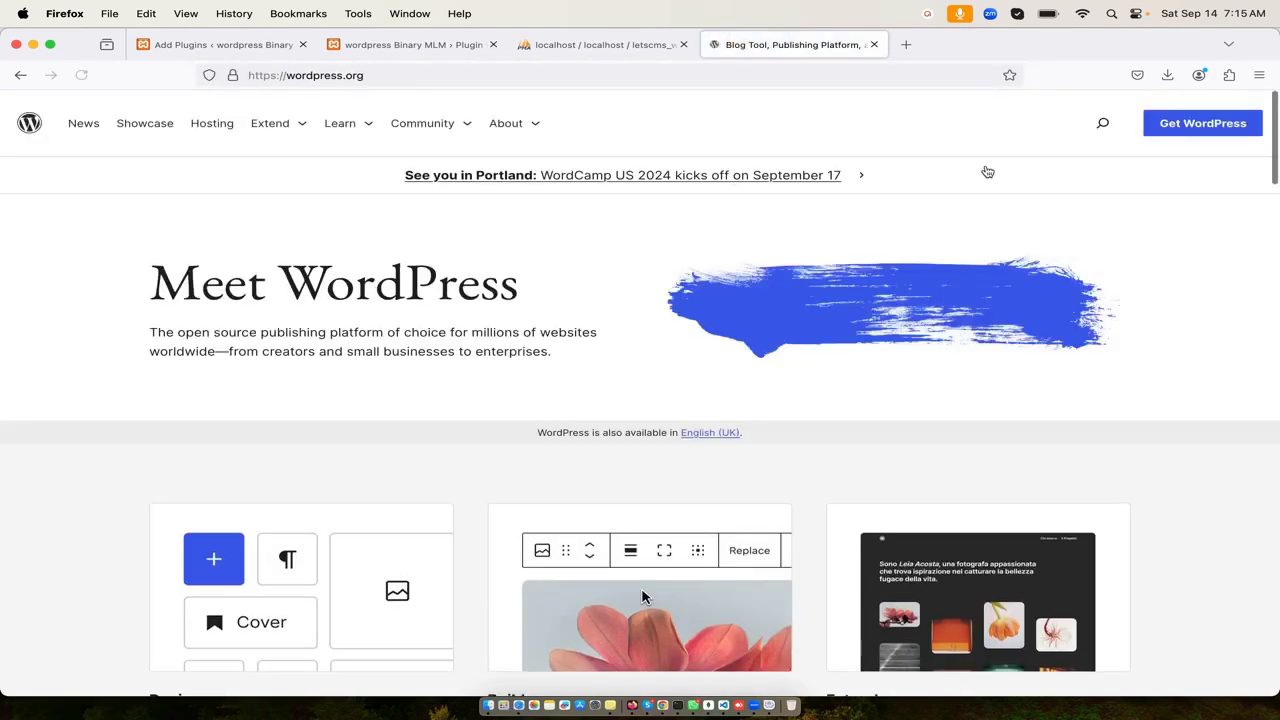
- Search WordPress.org for 'binary mlm plan' and download binary-mlm-plan.zip from its plugin page
{"action": "left_click", "coordinate": [1102, 122]}
{"action": "left_click", "coordinate": [955, 214]}
{"action": "type", "text": "binary mlm plan"}
{"action": "key", "text": "Return"}
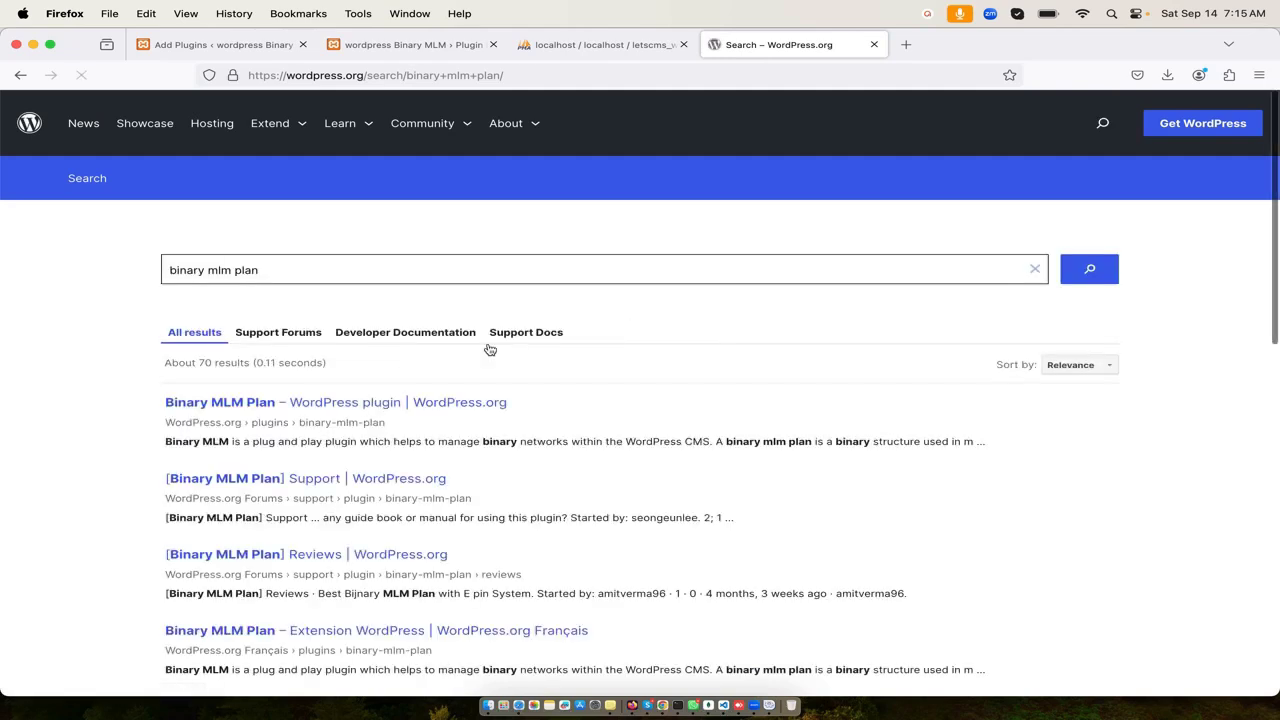
{"action": "left_click", "coordinate": [336, 404]}
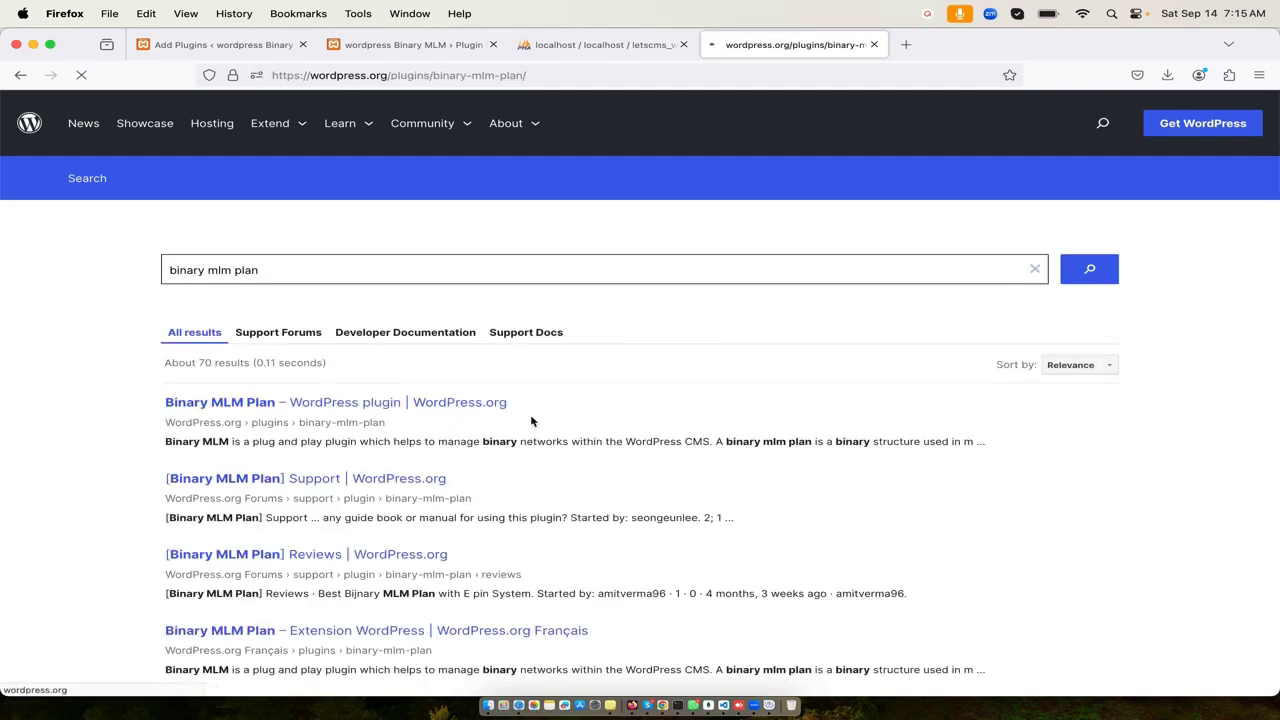
{"action": "left_click", "coordinate": [1090, 591]}
{"action": "scroll", "coordinate": [687, 471], "scroll_direction": "down", "scroll_amount": 5}
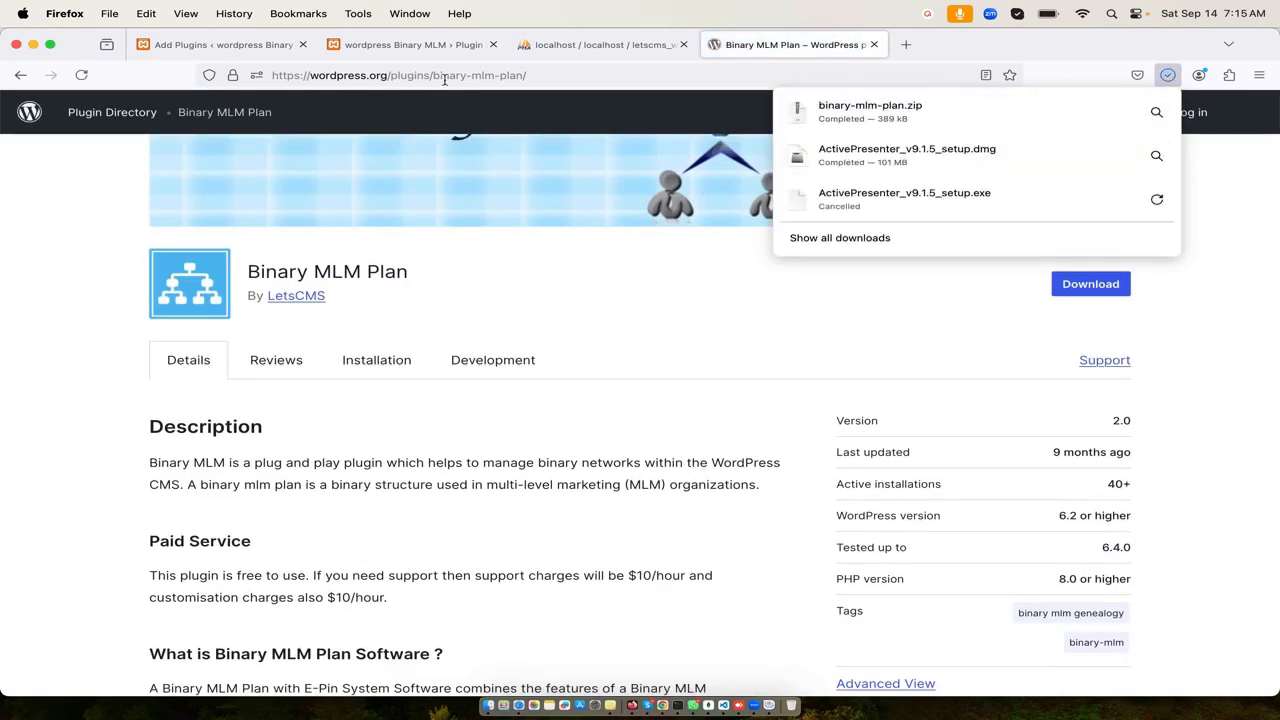
{"action": "left_click", "coordinate": [490, 706]}
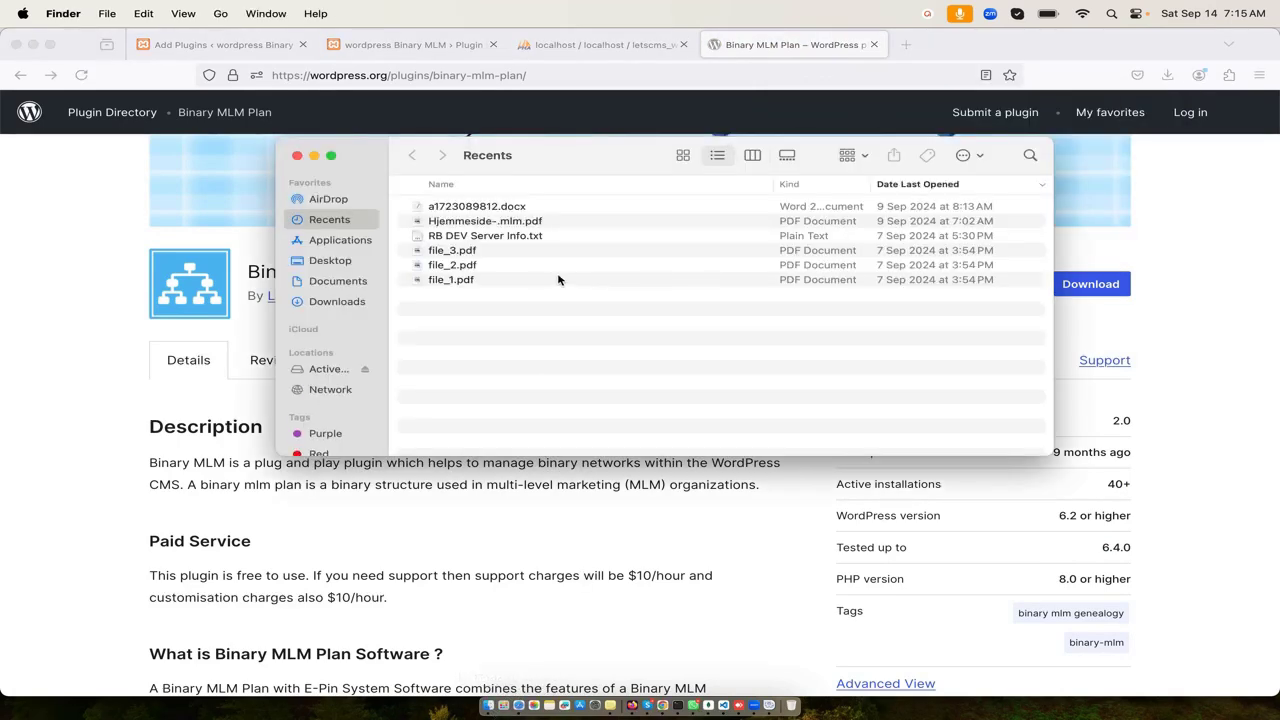
- Extract binary-mlm-plan.zip in Downloads into a binary-mlm-plan folder
{"action": "left_click", "coordinate": [353, 286]}
{"action": "left_click", "coordinate": [356, 301]}
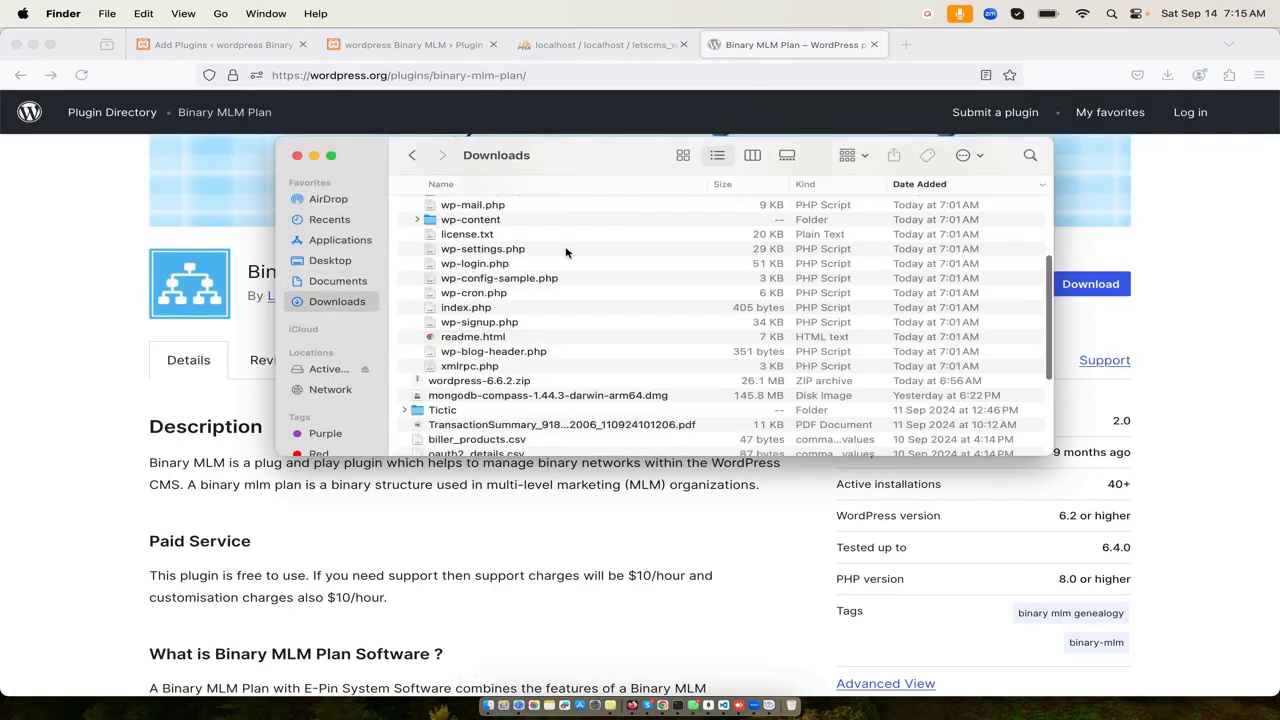
{"action": "scroll", "coordinate": [514, 218], "scroll_direction": "up", "scroll_amount": 5}
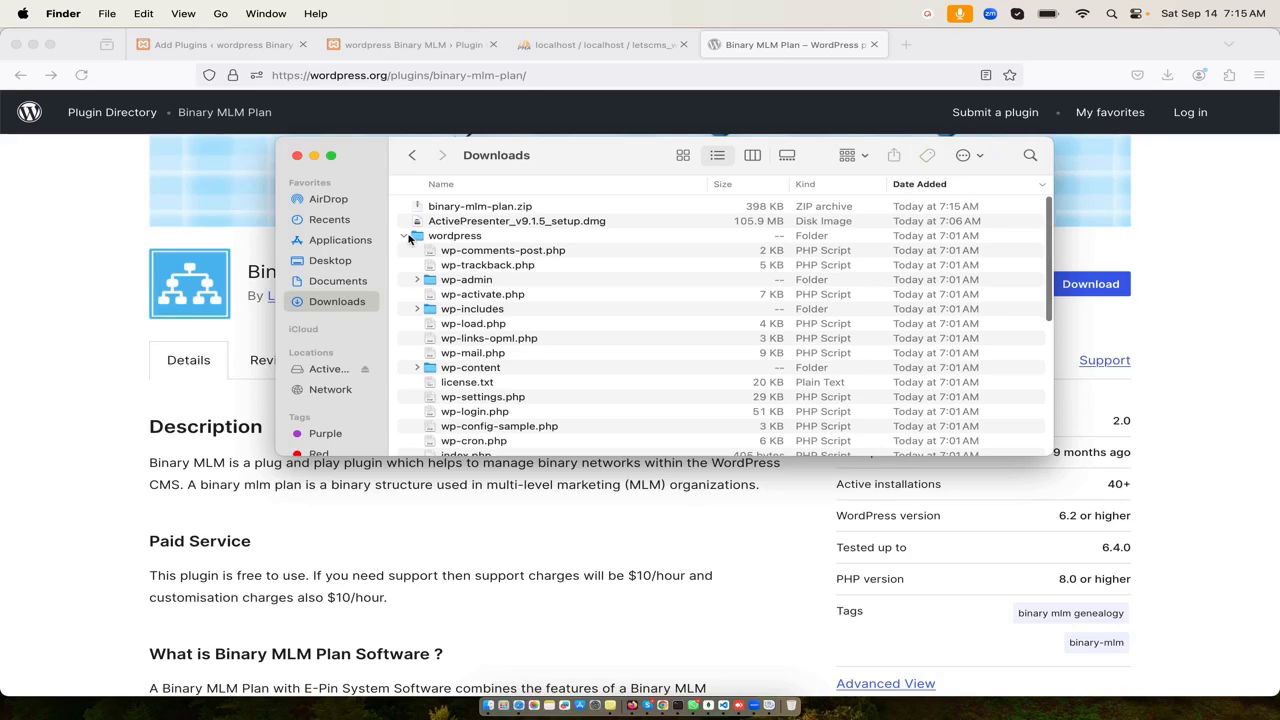
{"action": "left_click", "coordinate": [404, 236]}
{"action": "double_click", "coordinate": [462, 207]}
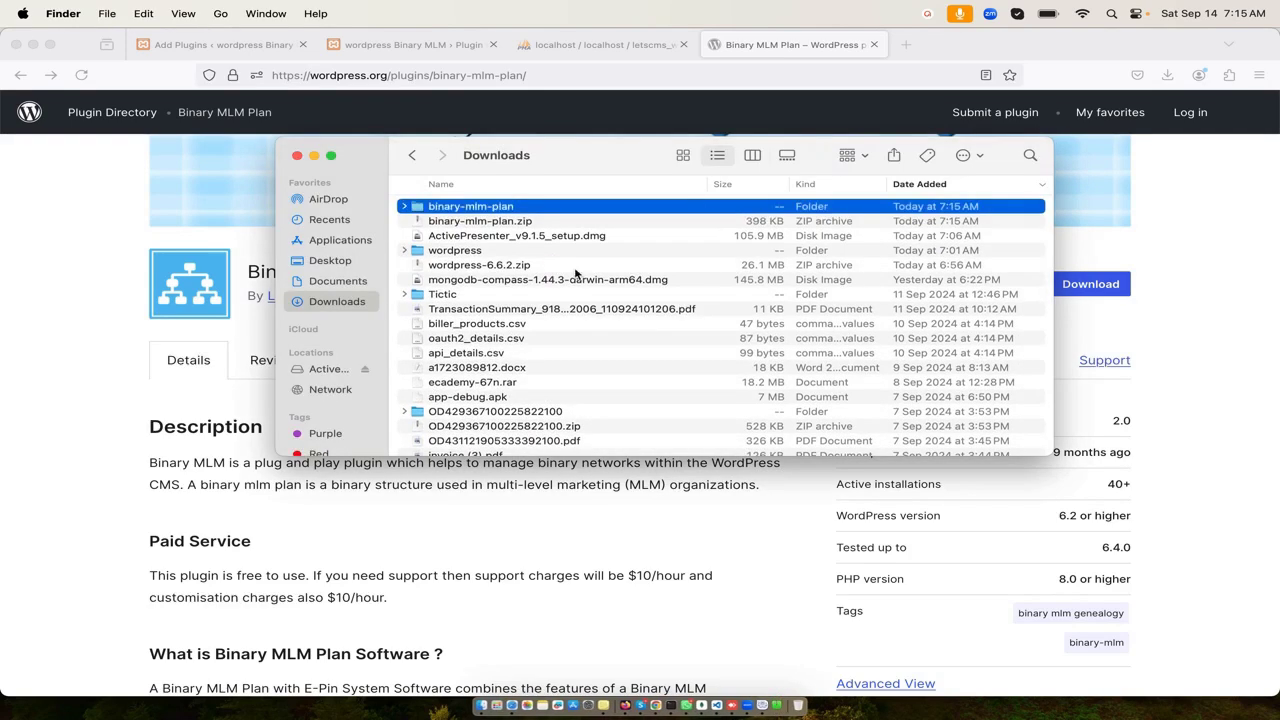
{"action": "left_click", "coordinate": [406, 207]}
{"action": "left_click", "coordinate": [406, 207]}
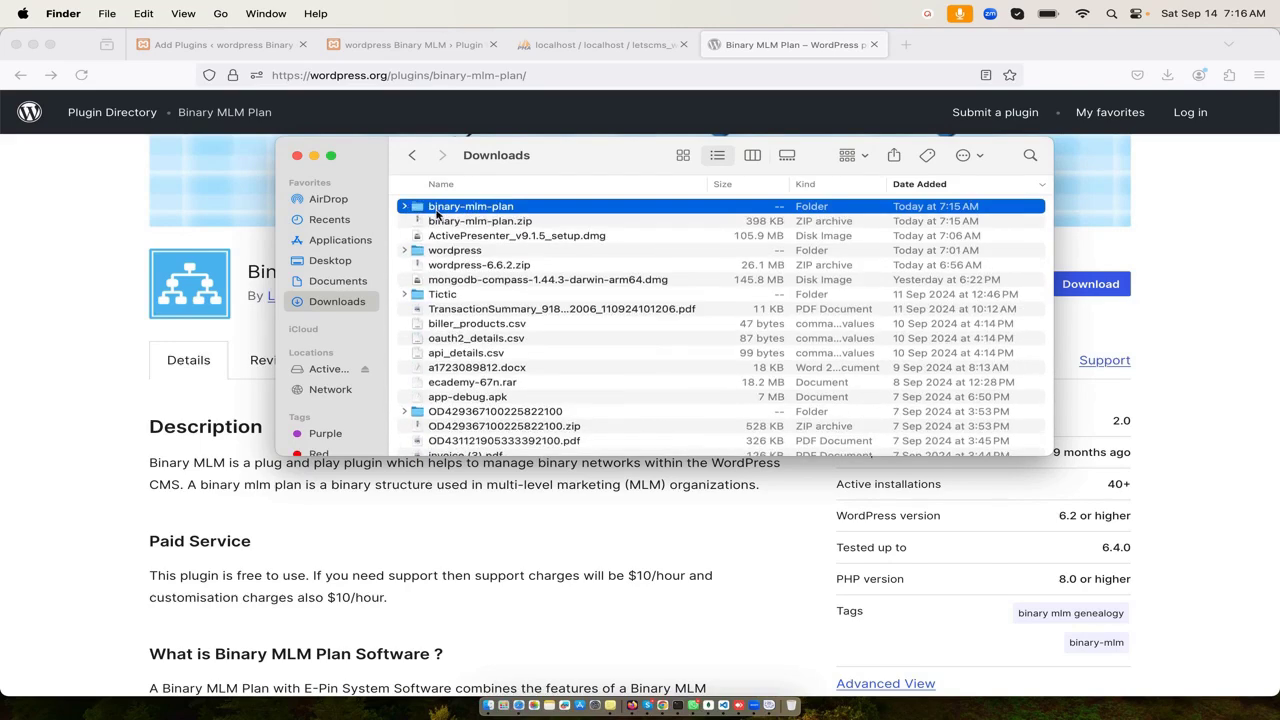
- Paste the binary-mlm-plan folder into Desktop/projects/localhost/php/wp/wpbmp/wp-content/plugins
{"action": "left_click", "coordinate": [330, 260]}
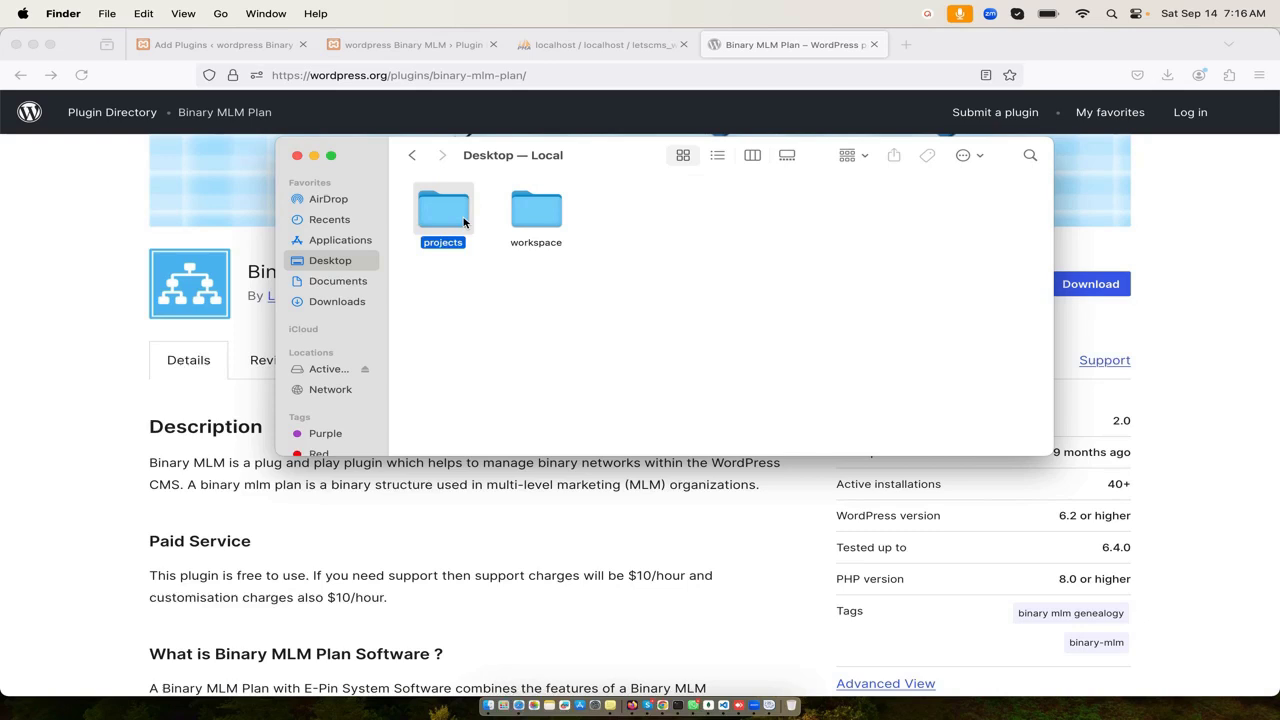
{"action": "double_click", "coordinate": [443, 210]}
{"action": "left_click", "coordinate": [641, 218]}
{"action": "double_click", "coordinate": [641, 218]}
{"action": "double_click", "coordinate": [542, 220]}
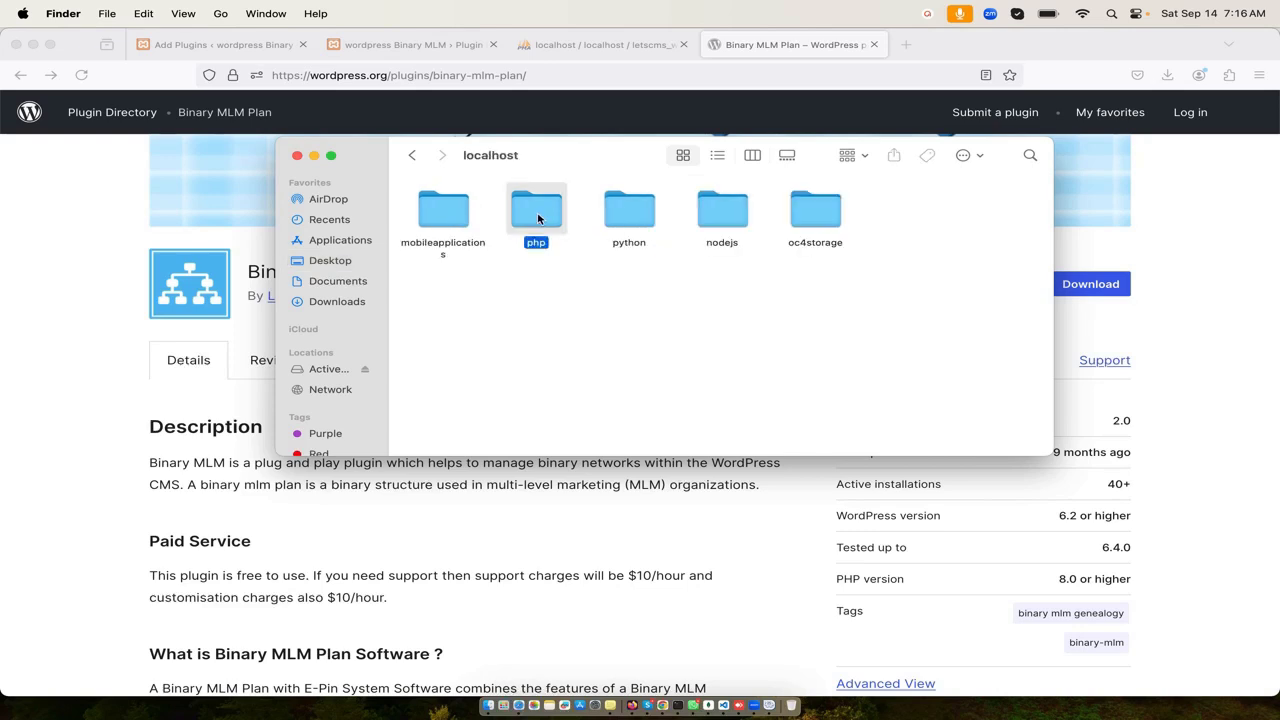
{"action": "double_click", "coordinate": [536, 210]}
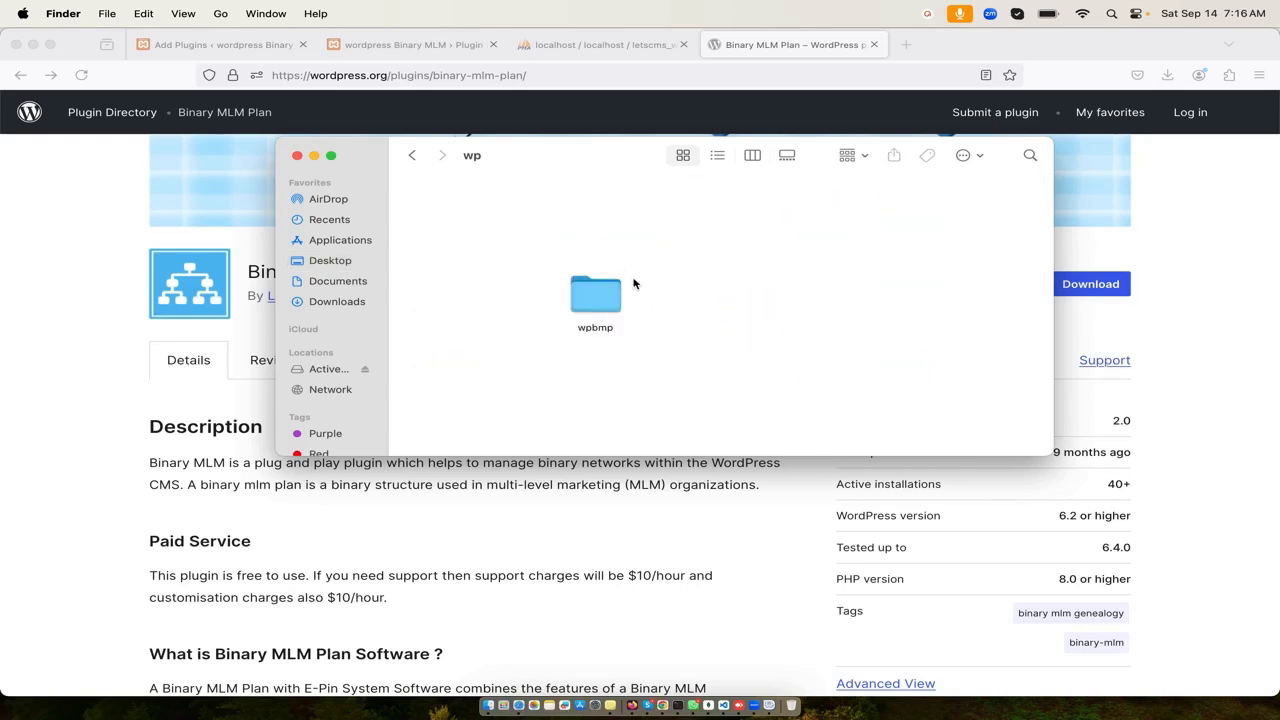
{"action": "double_click", "coordinate": [609, 290]}
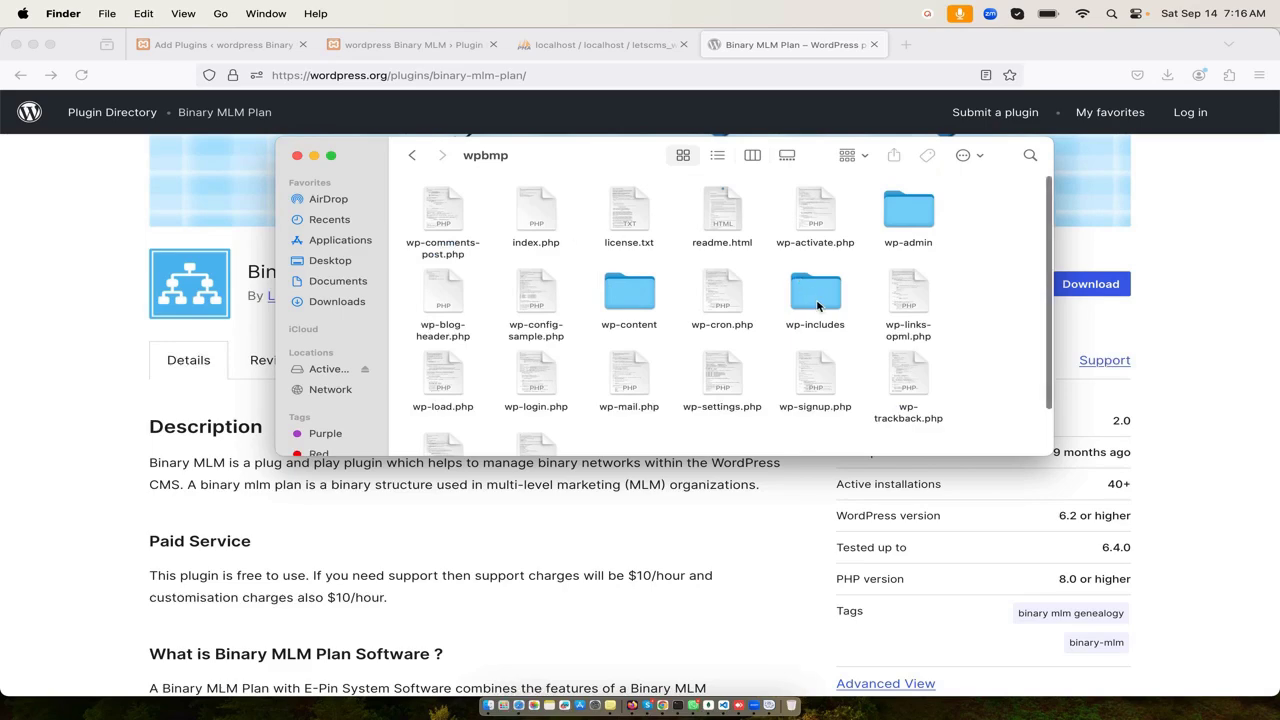
{"action": "double_click", "coordinate": [651, 294]}
{"action": "left_click", "coordinate": [555, 221]}
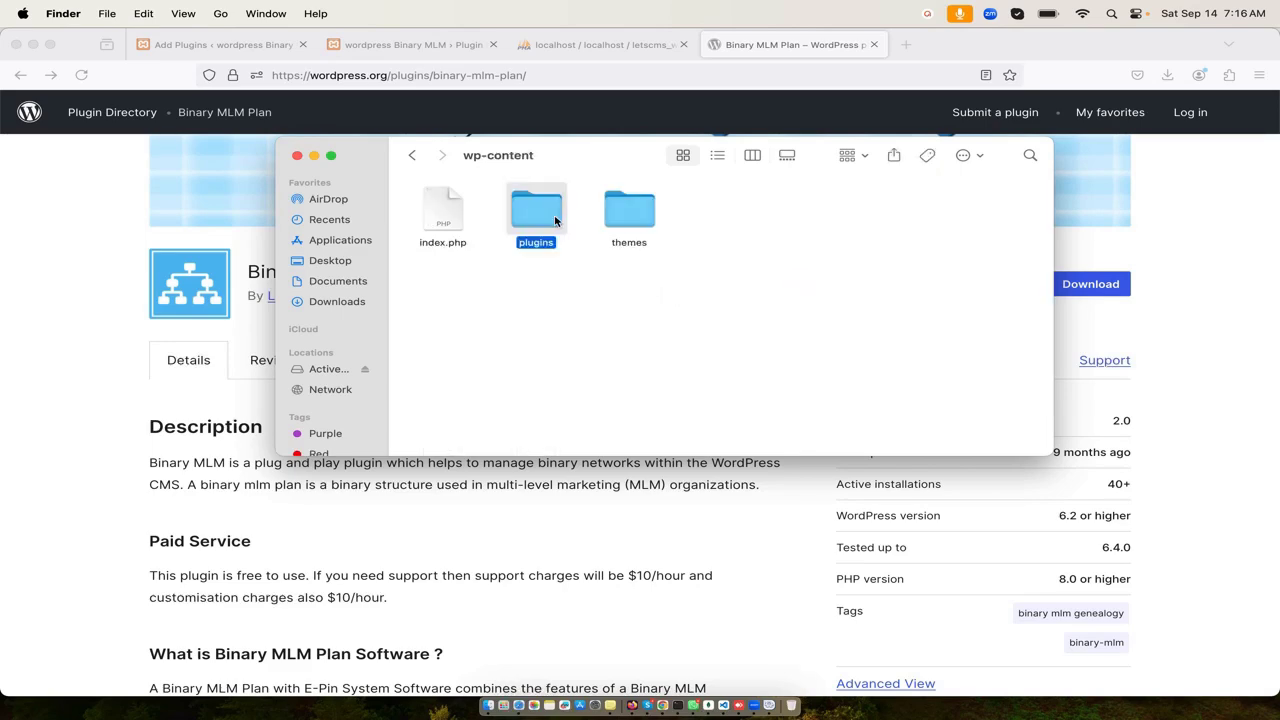
{"action": "double_click", "coordinate": [555, 221]}
{"action": "key", "text": "super+v"}
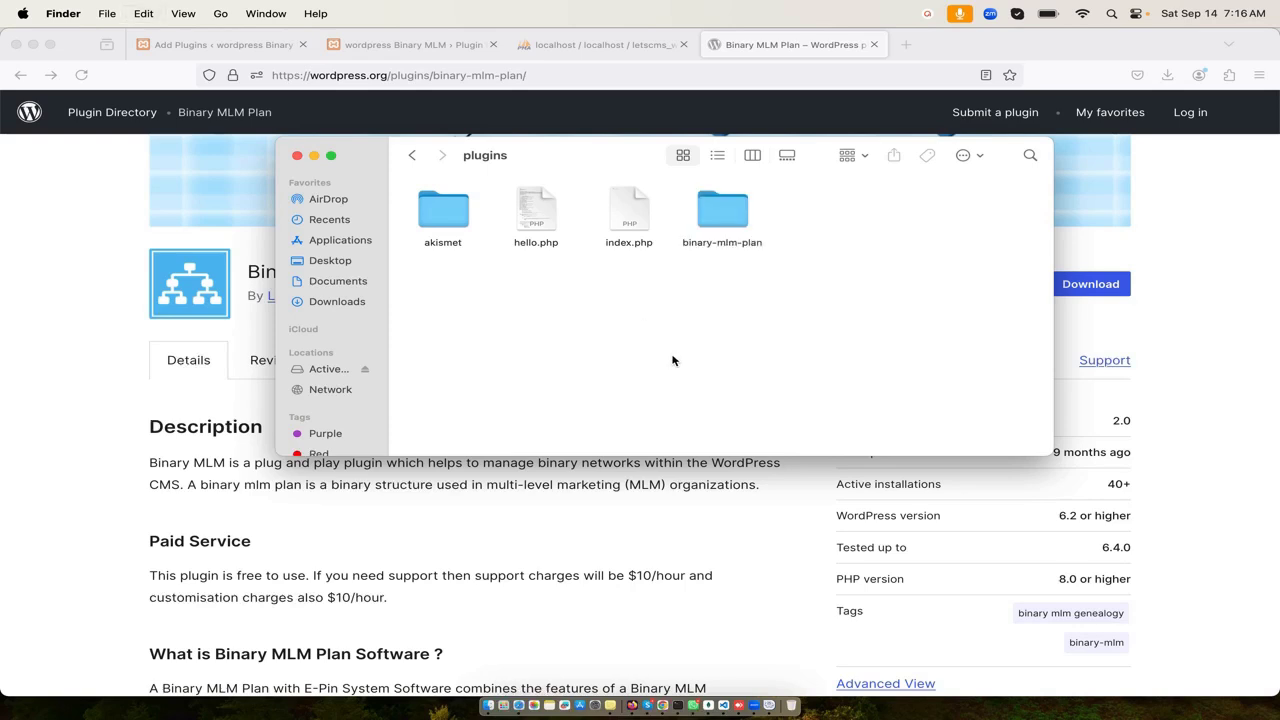
{"action": "left_click", "coordinate": [340, 560]}
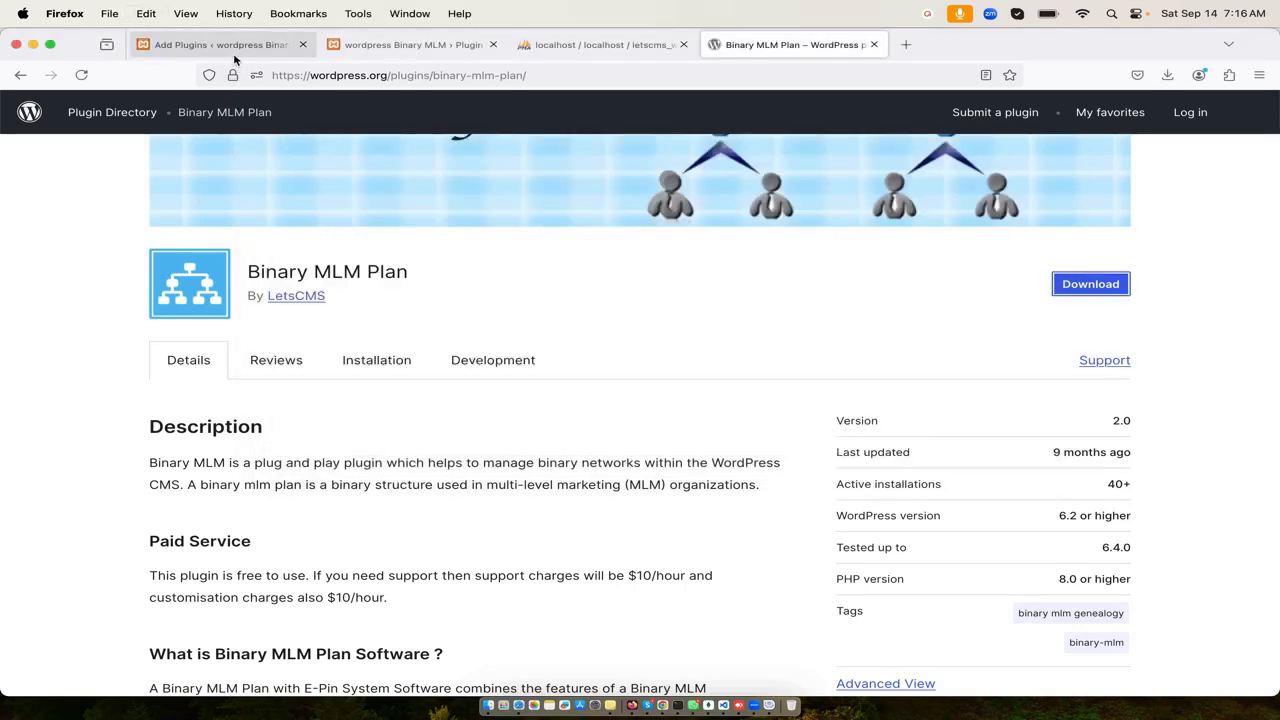
- Activate Binary MLM Plan under Installed Plugins and open its settings page from the sidebar
{"action": "left_click", "coordinate": [215, 44]}
{"action": "left_click", "coordinate": [84, 325]}
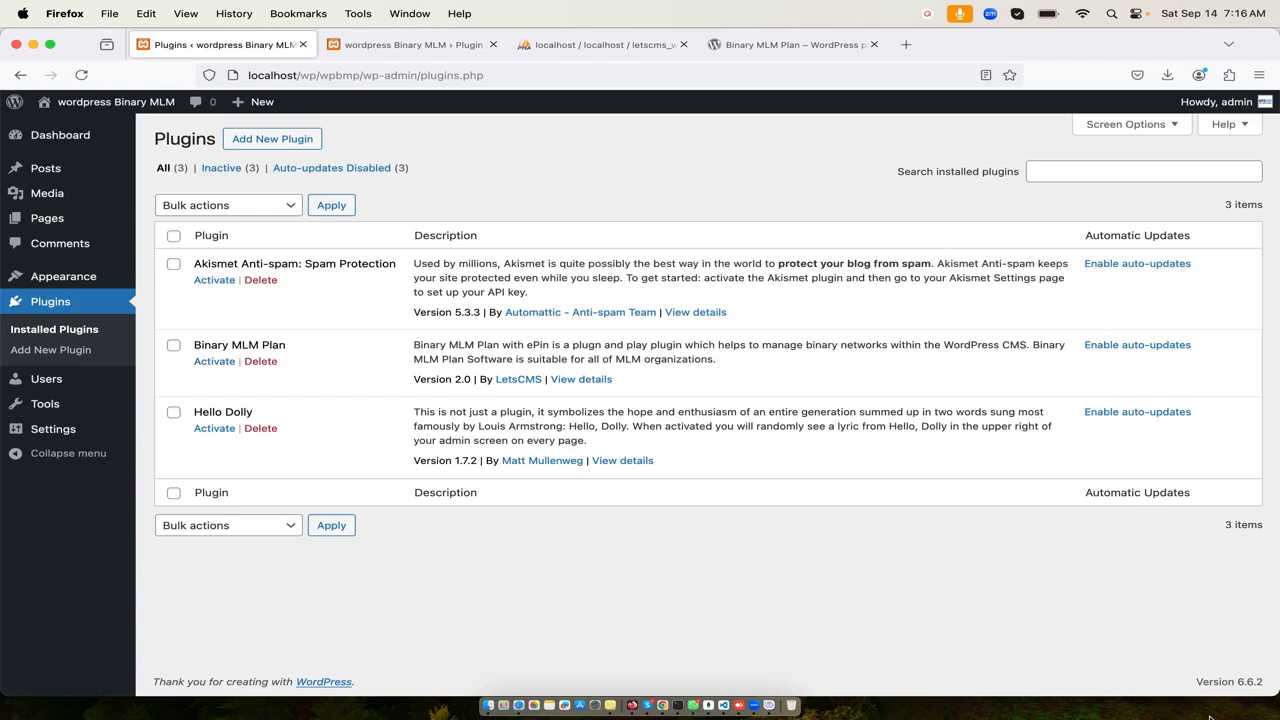
{"action": "left_click", "coordinate": [222, 366]}
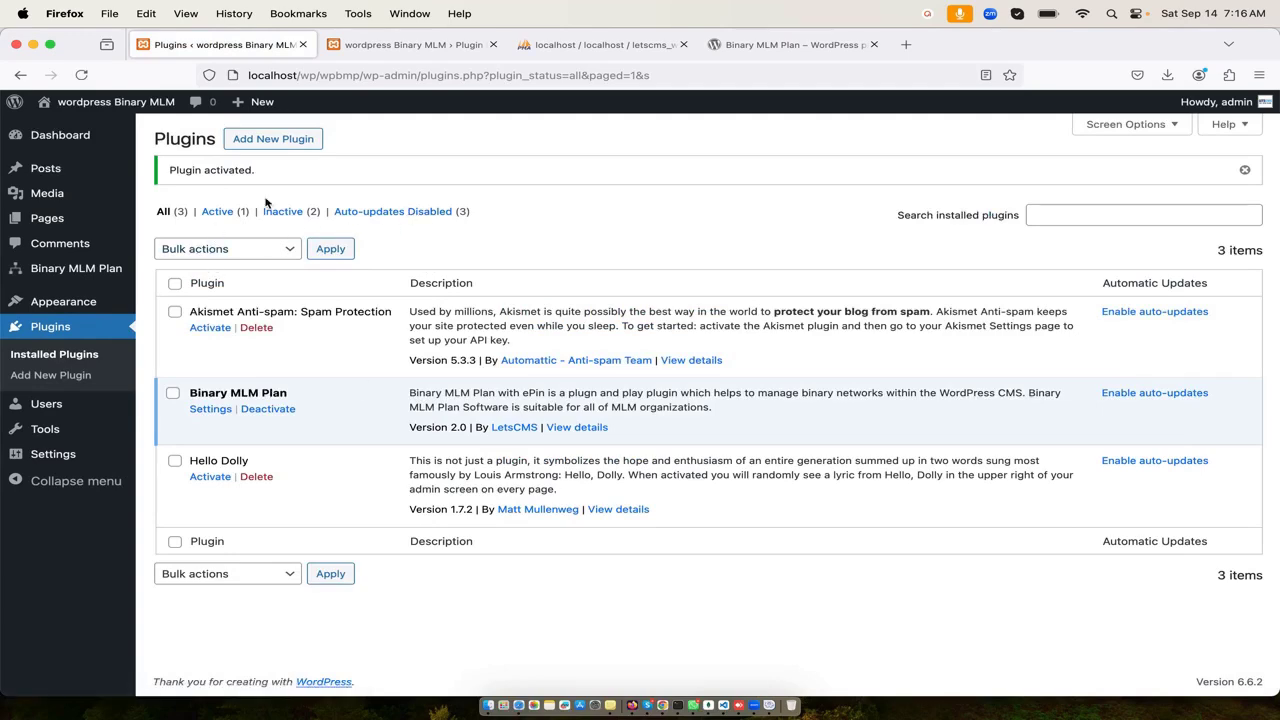
{"action": "triple_click", "coordinate": [223, 172]}
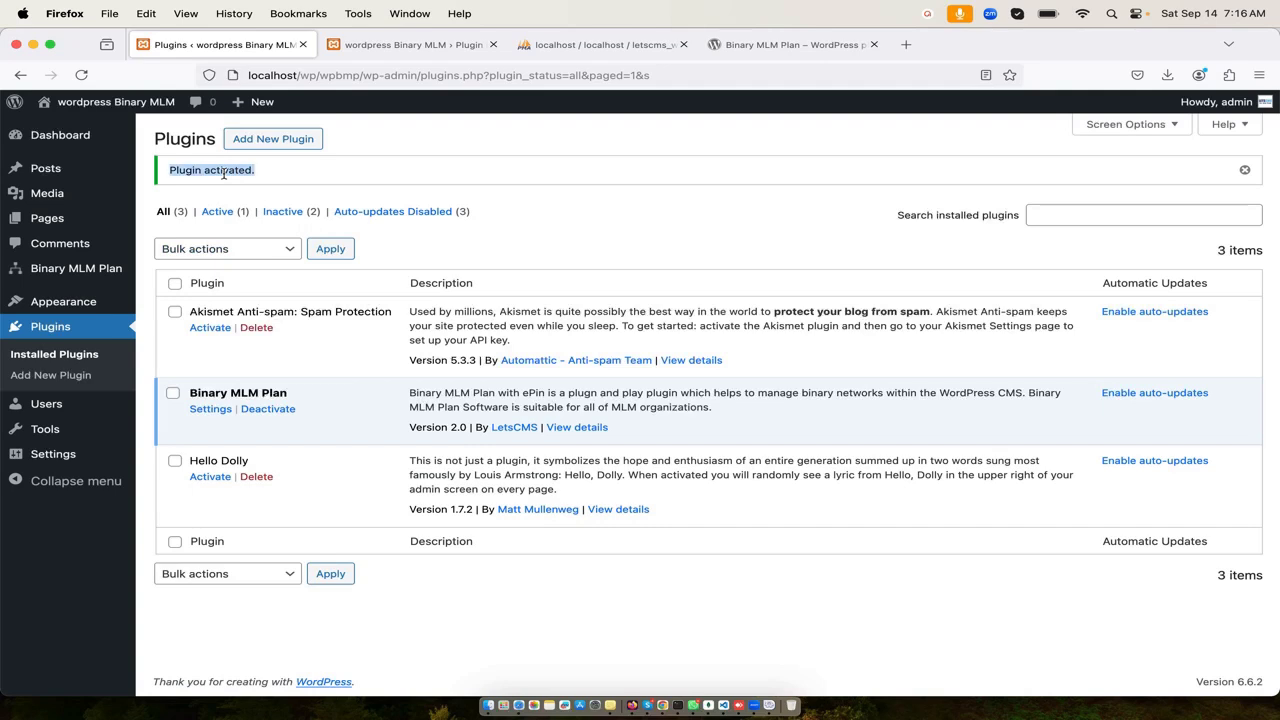
{"action": "left_click", "coordinate": [74, 359]}
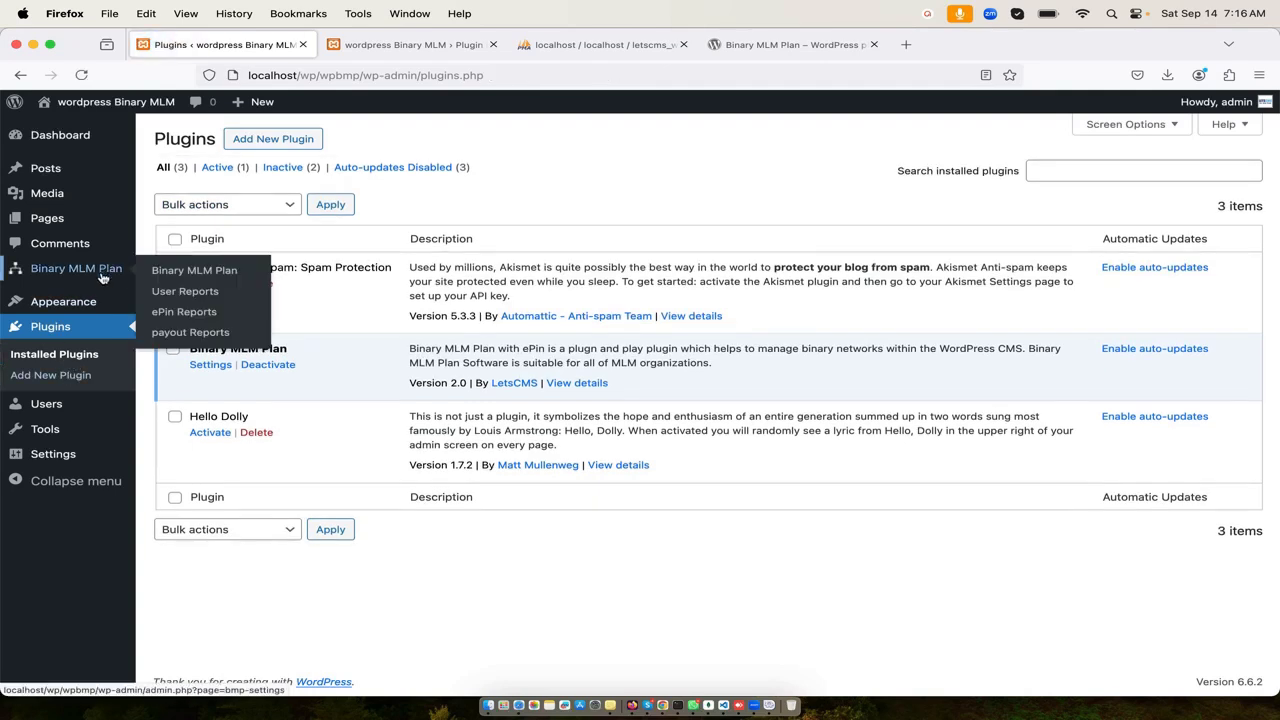
{"action": "left_click", "coordinate": [98, 270]}
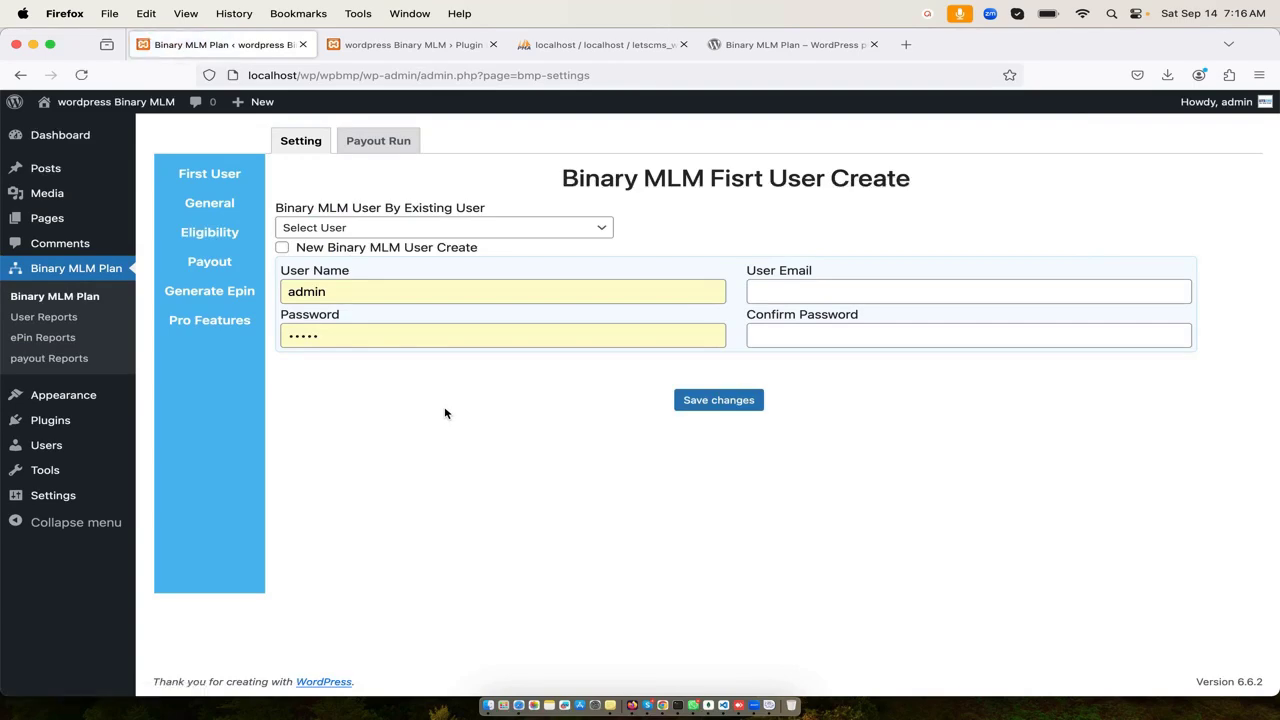
- Look through the existing-user list, then choose to create a new Binary MLM user
{"action": "left_click", "coordinate": [452, 235]}
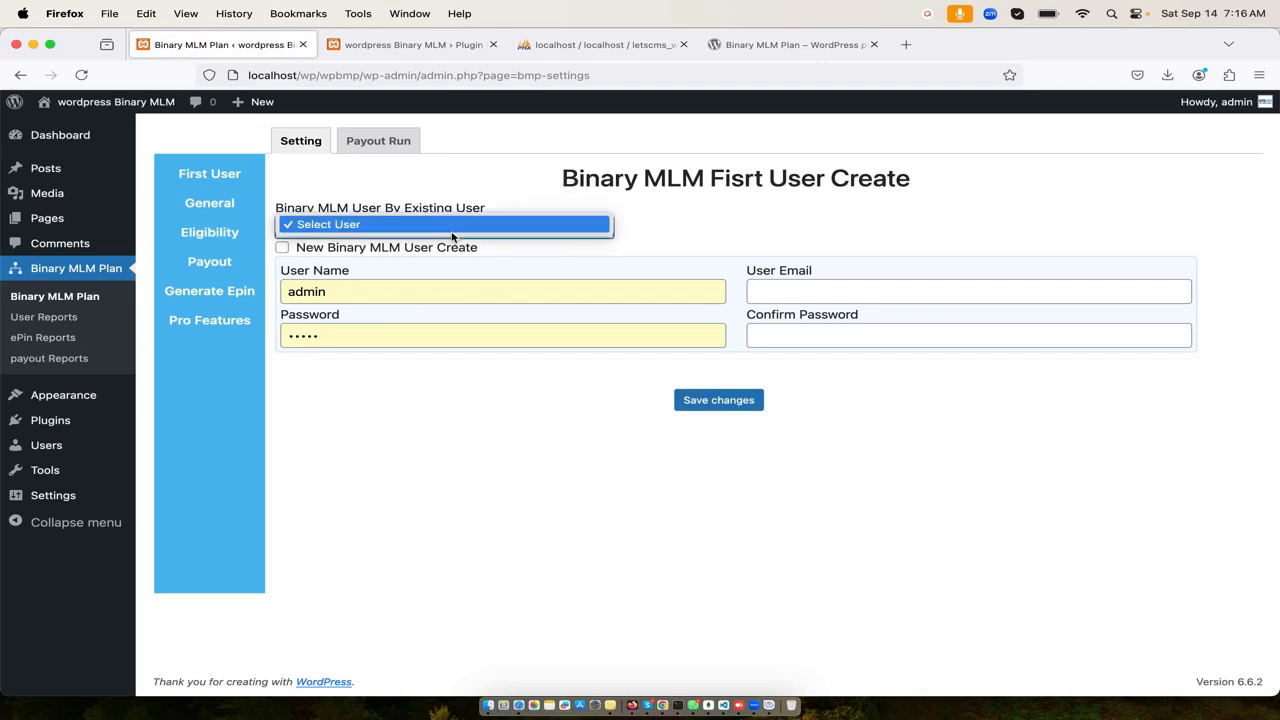
{"action": "left_click", "coordinate": [472, 198]}
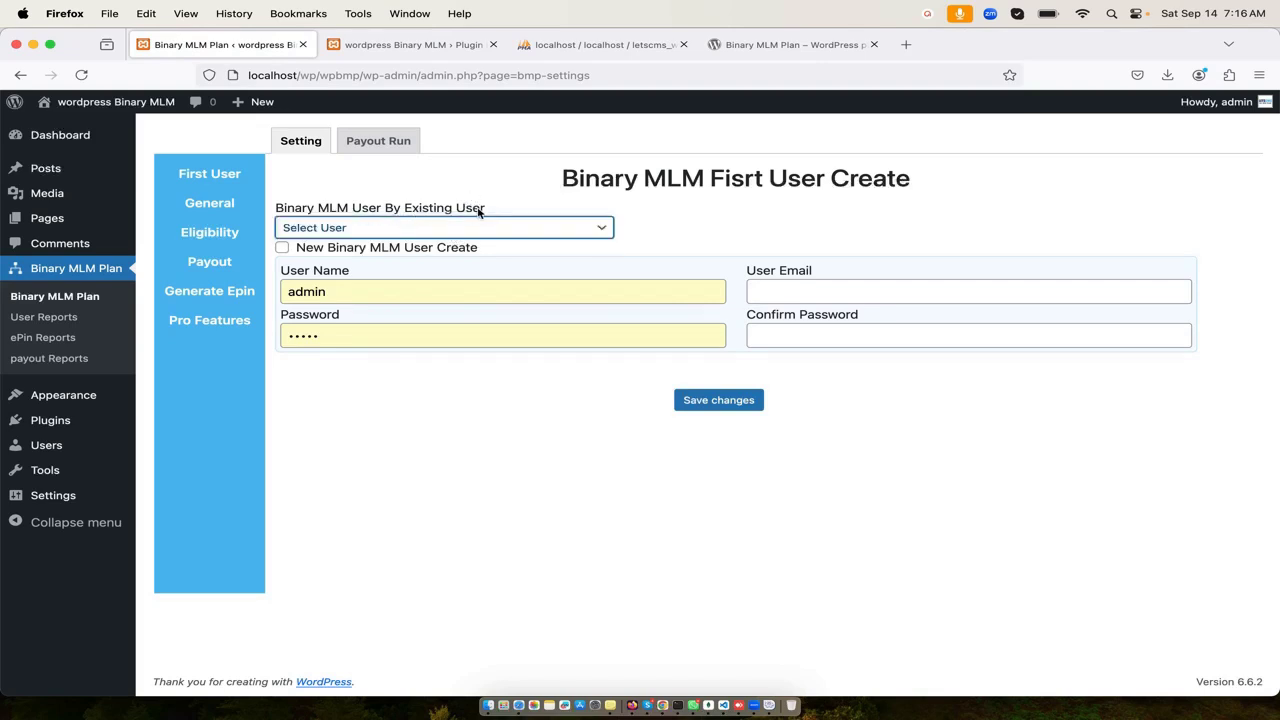
{"action": "left_click", "coordinate": [503, 234]}
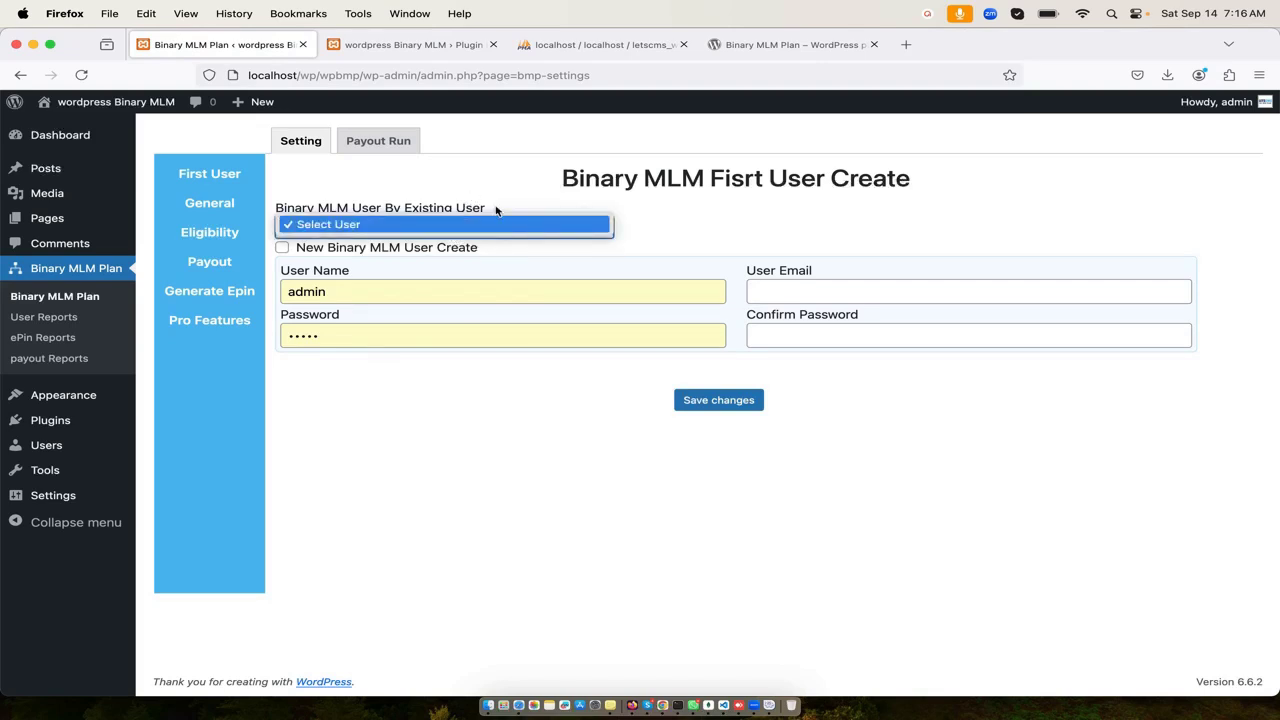
{"action": "left_click", "coordinate": [496, 207]}
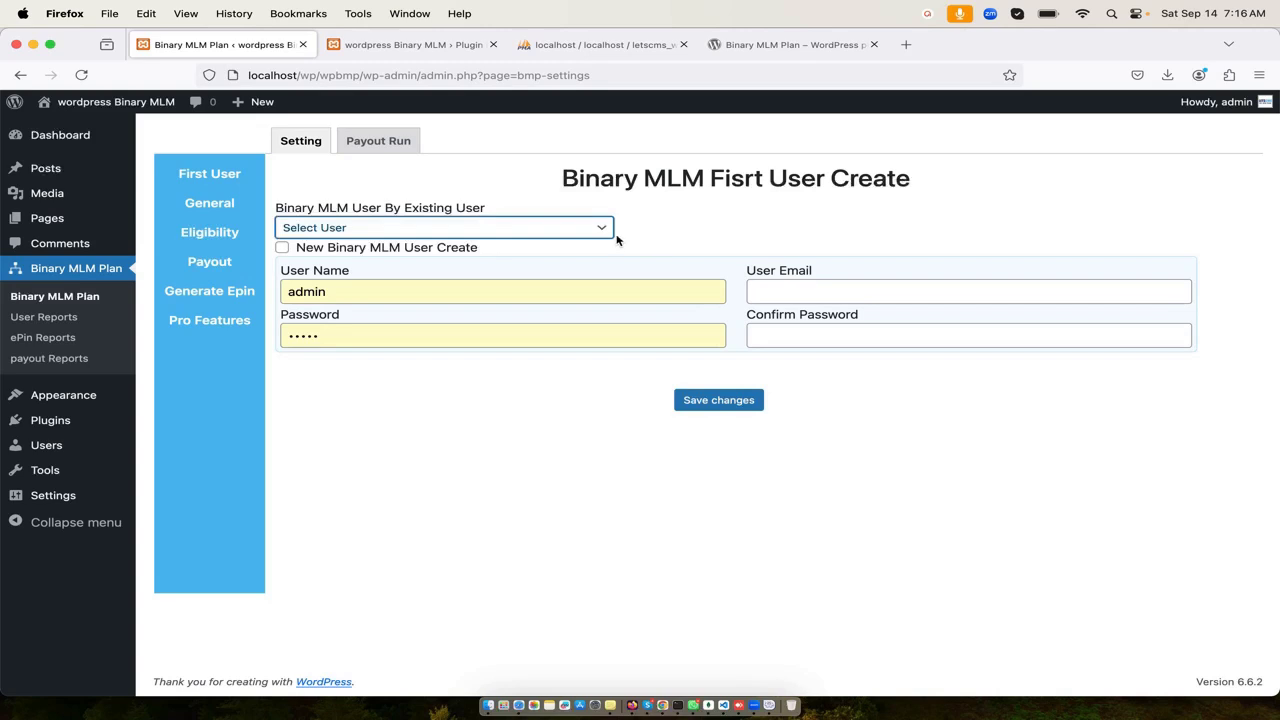
{"action": "left_click", "coordinate": [352, 254]}
{"action": "left_click", "coordinate": [282, 249]}
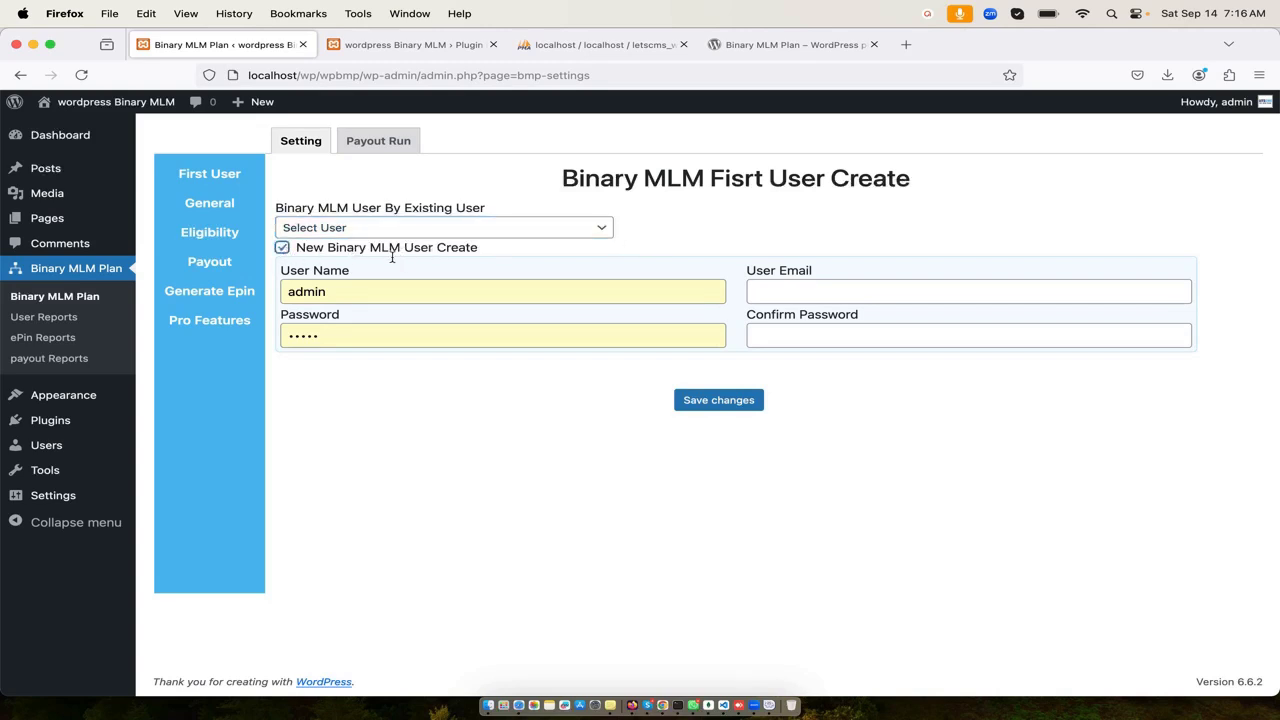
- Enter user name rootuser with the user's e-mail and a confirmed password, and save
{"action": "double_click", "coordinate": [377, 290]}
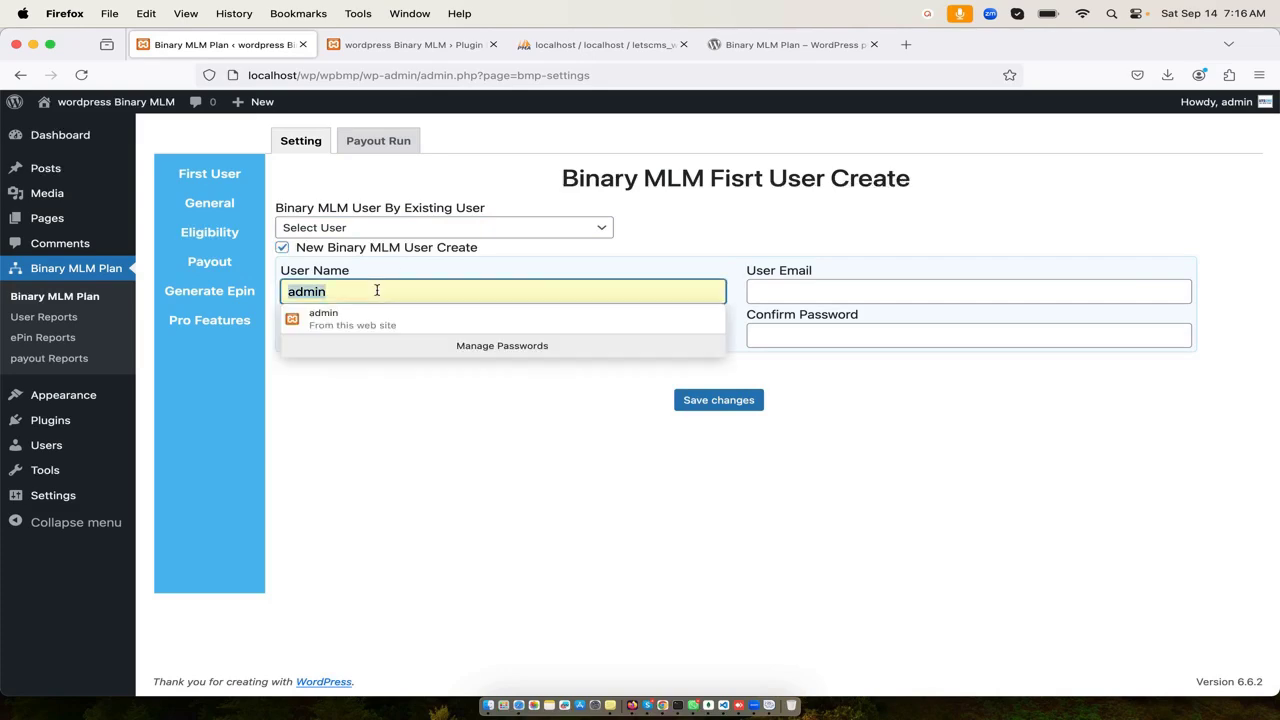
{"action": "type", "text": "rootu"}
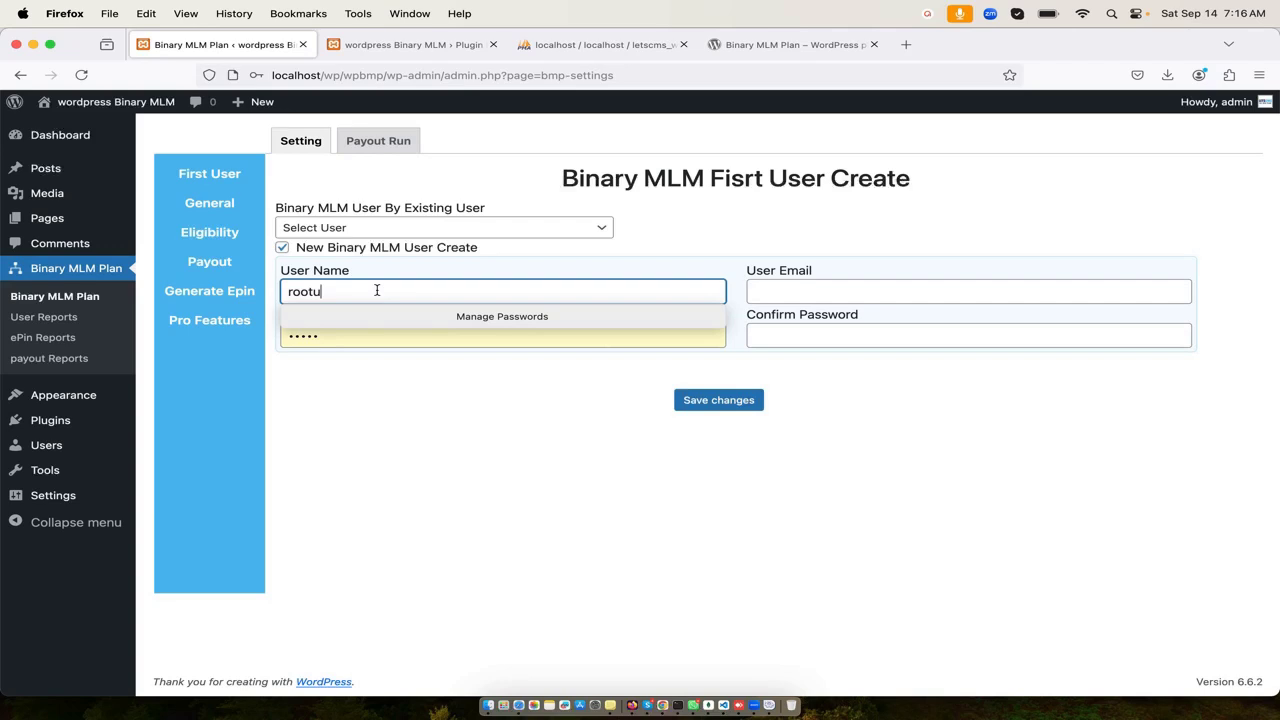
{"action": "type", "text": "ser"}
{"action": "key", "text": "Tab"}
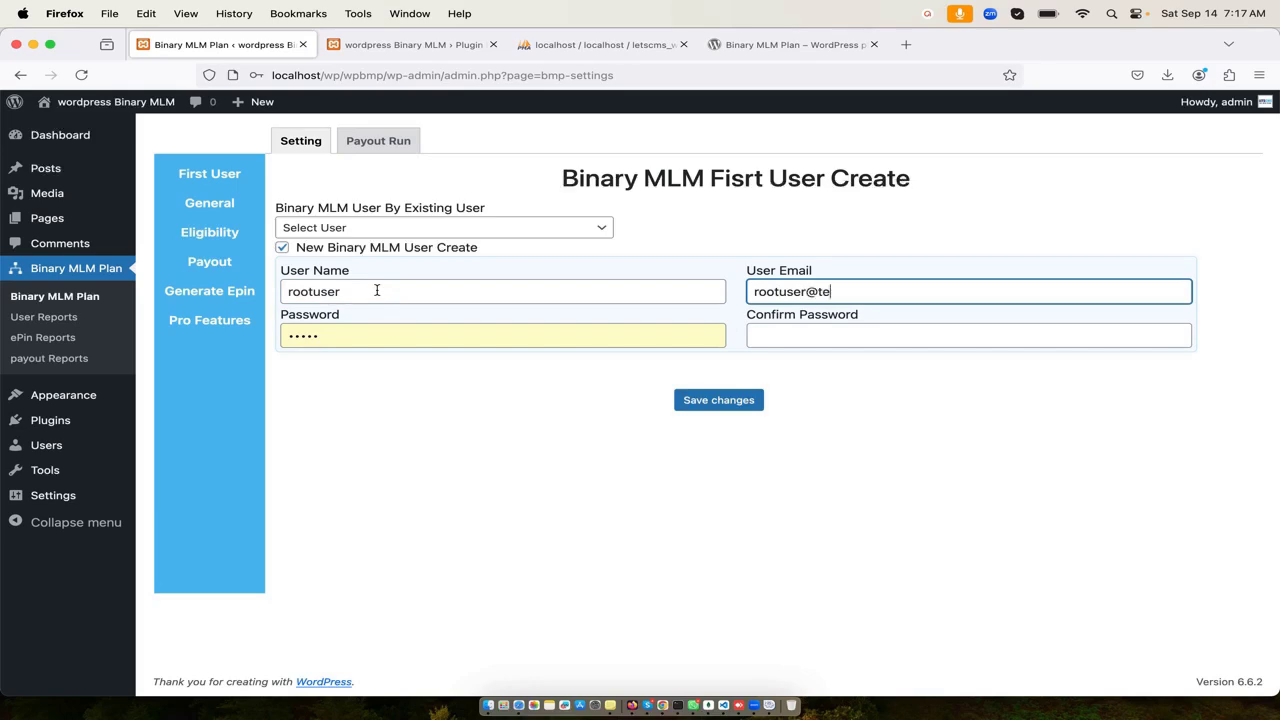
{"action": "type", "text": "rootuser@test.com"}
{"action": "key", "text": "Tab"}
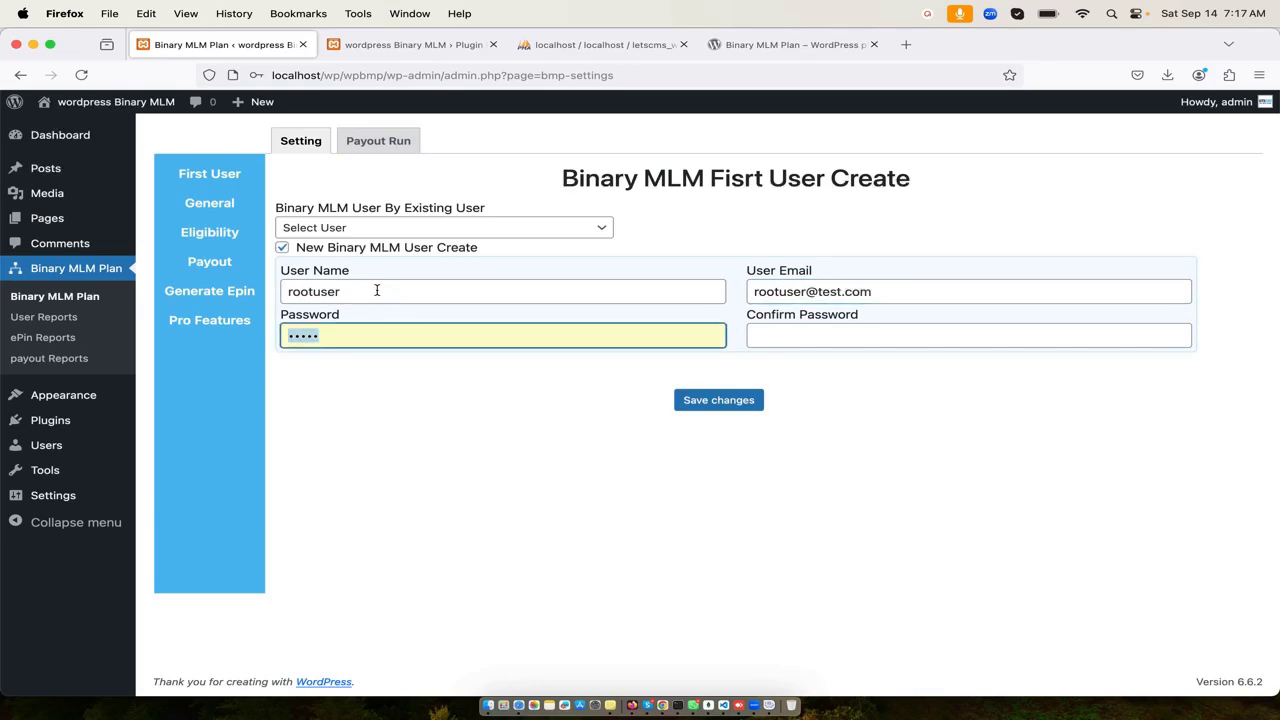
{"action": "type", "text": "12"}
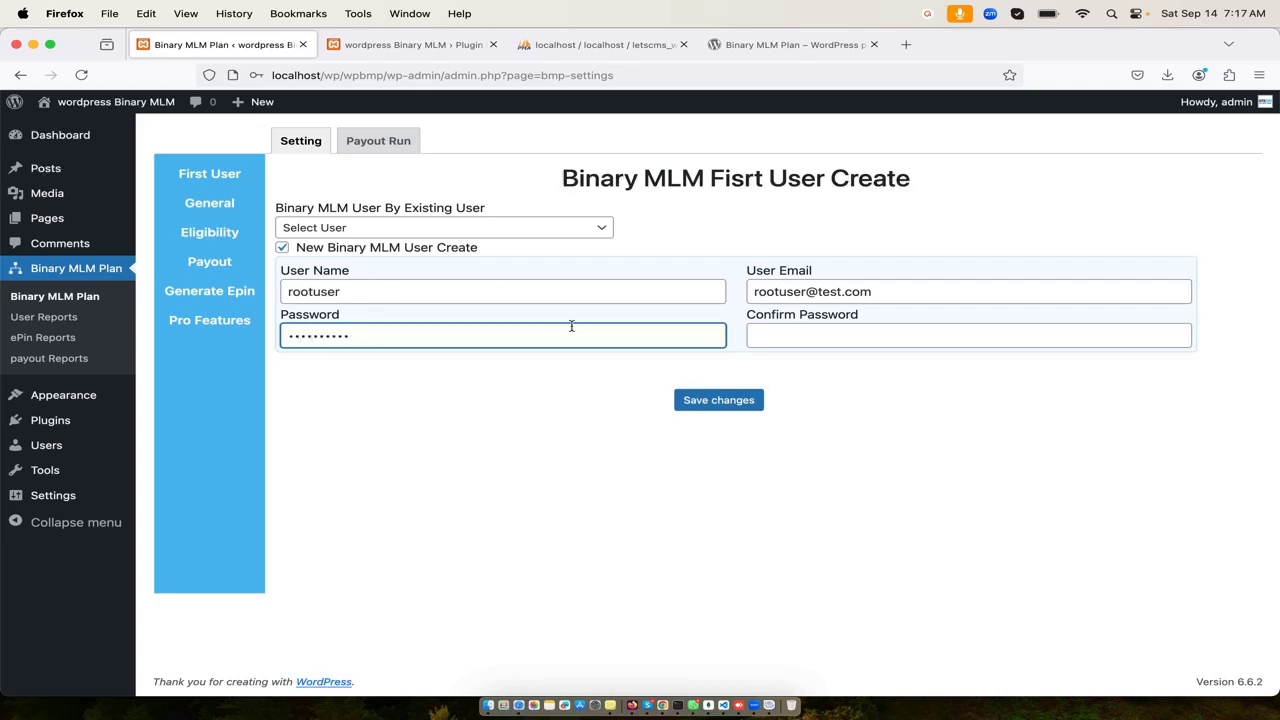
{"action": "left_click", "coordinate": [788, 344]}
{"action": "type", "text": "12"}
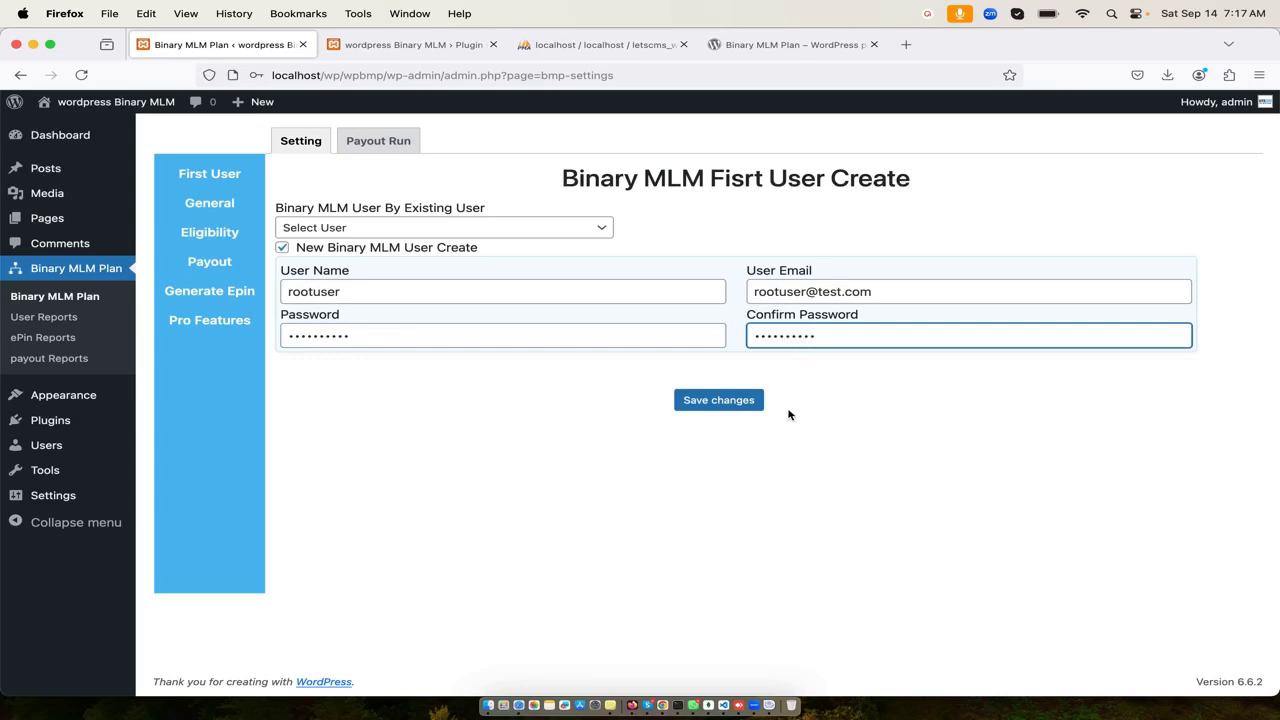
{"action": "left_click", "coordinate": [749, 400]}
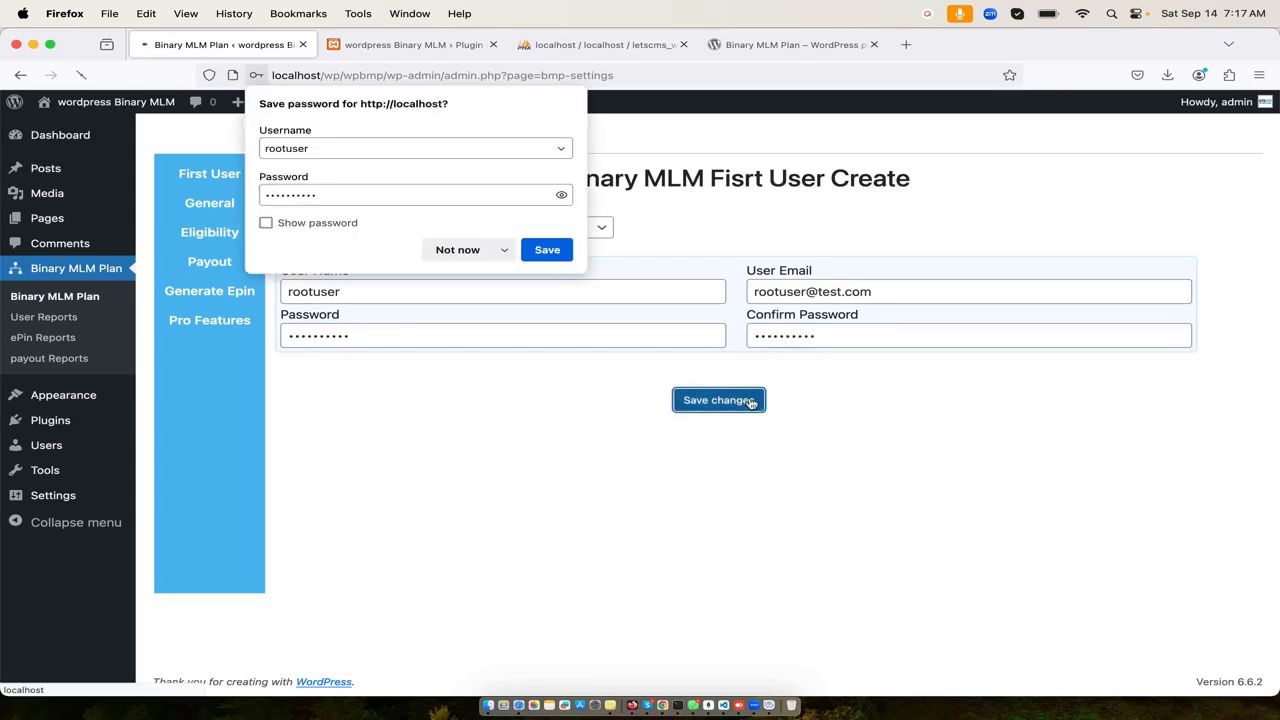
{"action": "left_click", "coordinate": [480, 250]}
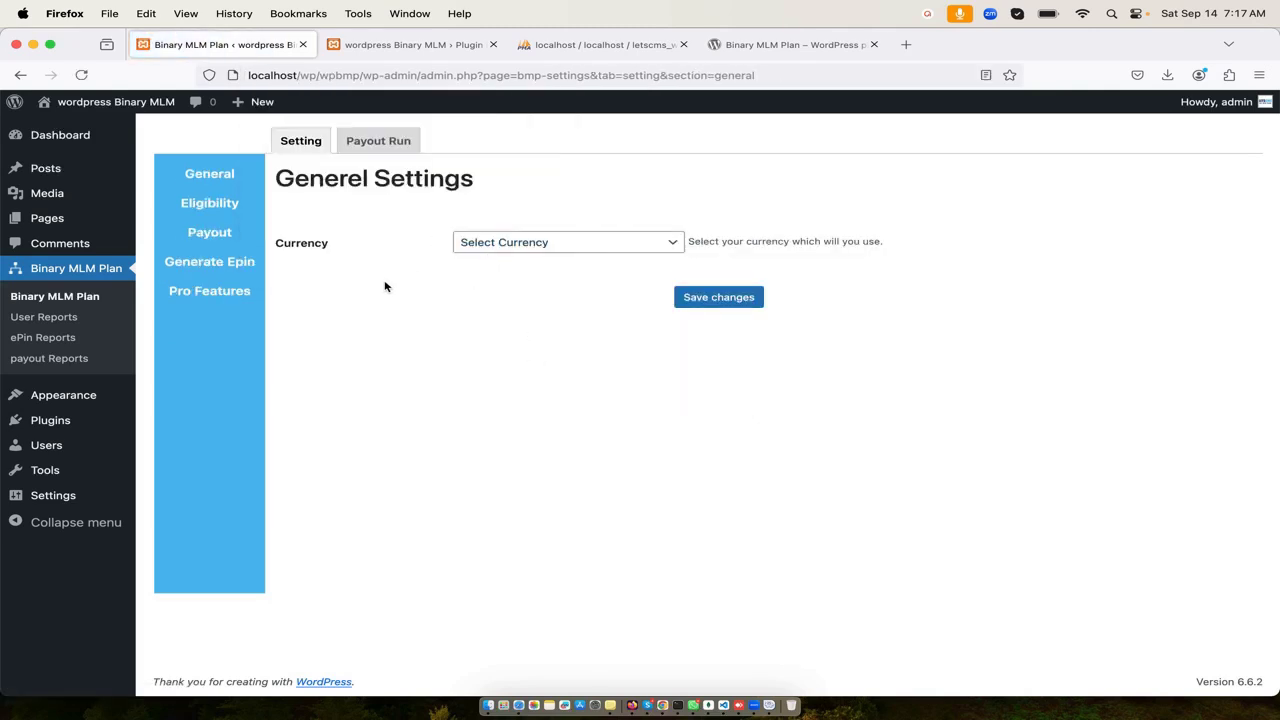
- Open the Users list in a new tab to check rootuser's Binary MLM Plan role
{"action": "left_click", "coordinate": [100, 101]}
{"action": "right_click", "coordinate": [94, 443]}
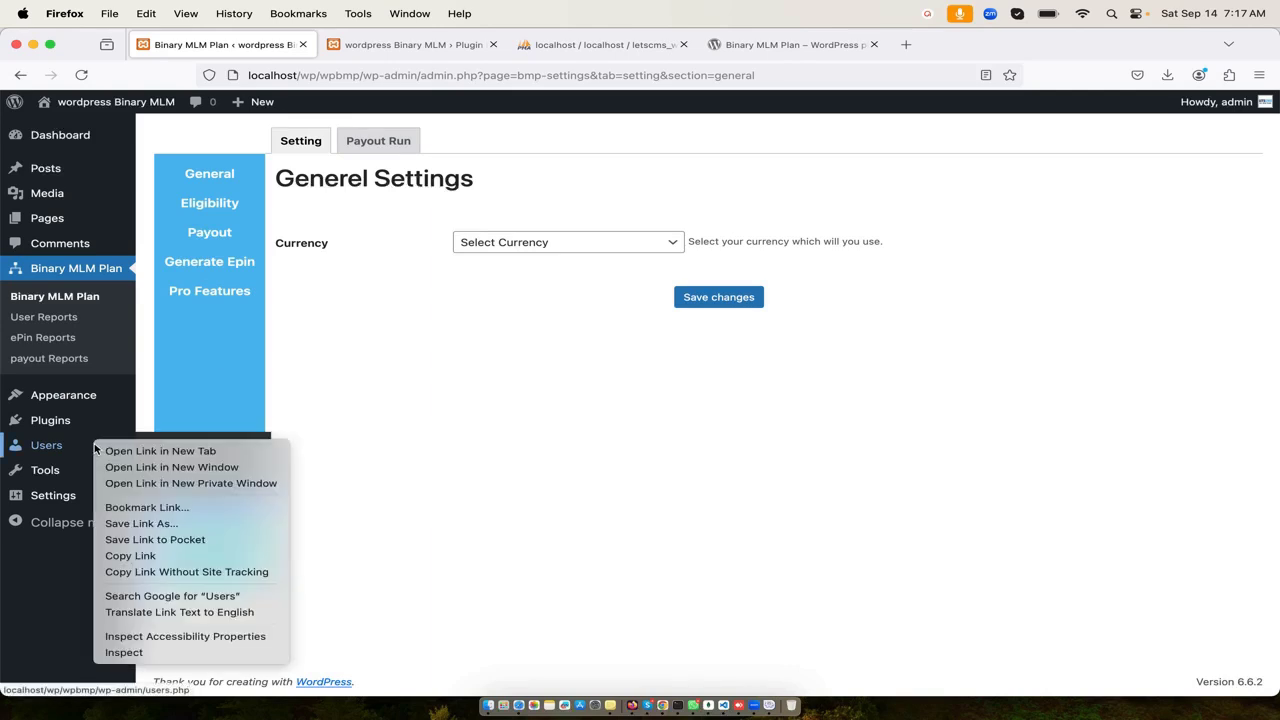
{"action": "left_click", "coordinate": [150, 448]}
{"action": "left_click", "coordinate": [421, 45]}
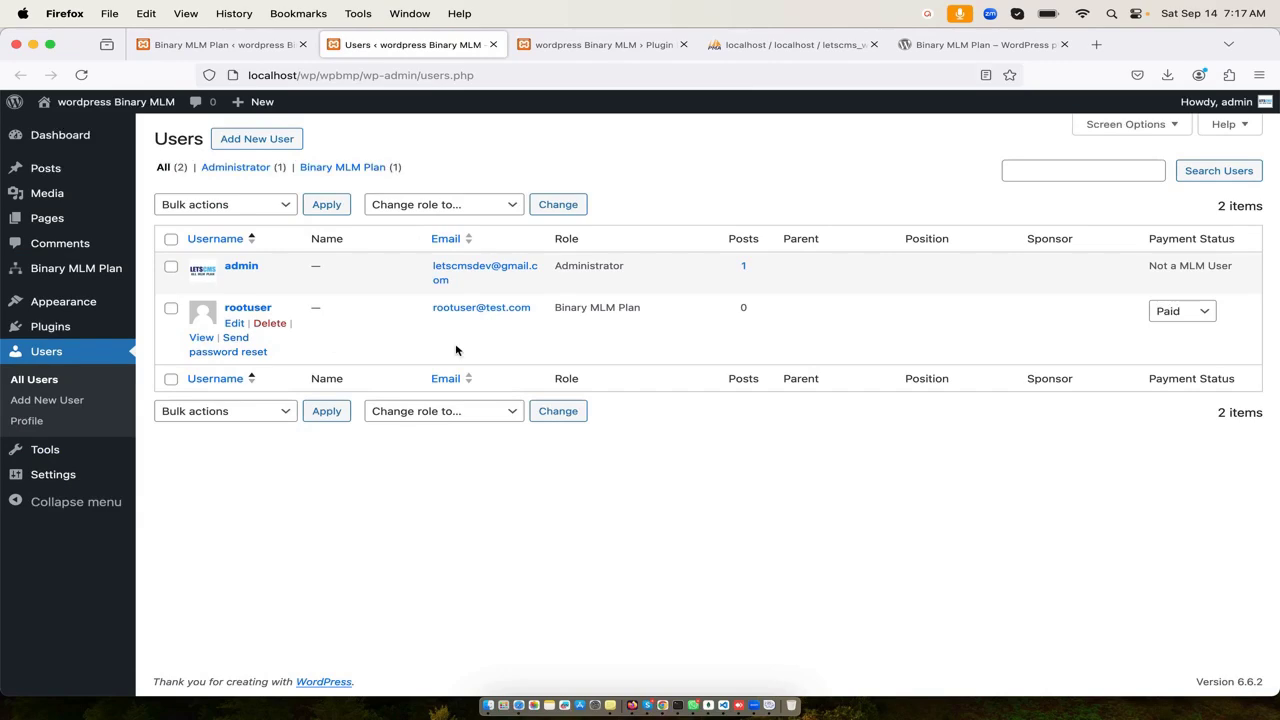
{"action": "triple_click", "coordinate": [598, 313]}
{"action": "left_click", "coordinate": [556, 46]}
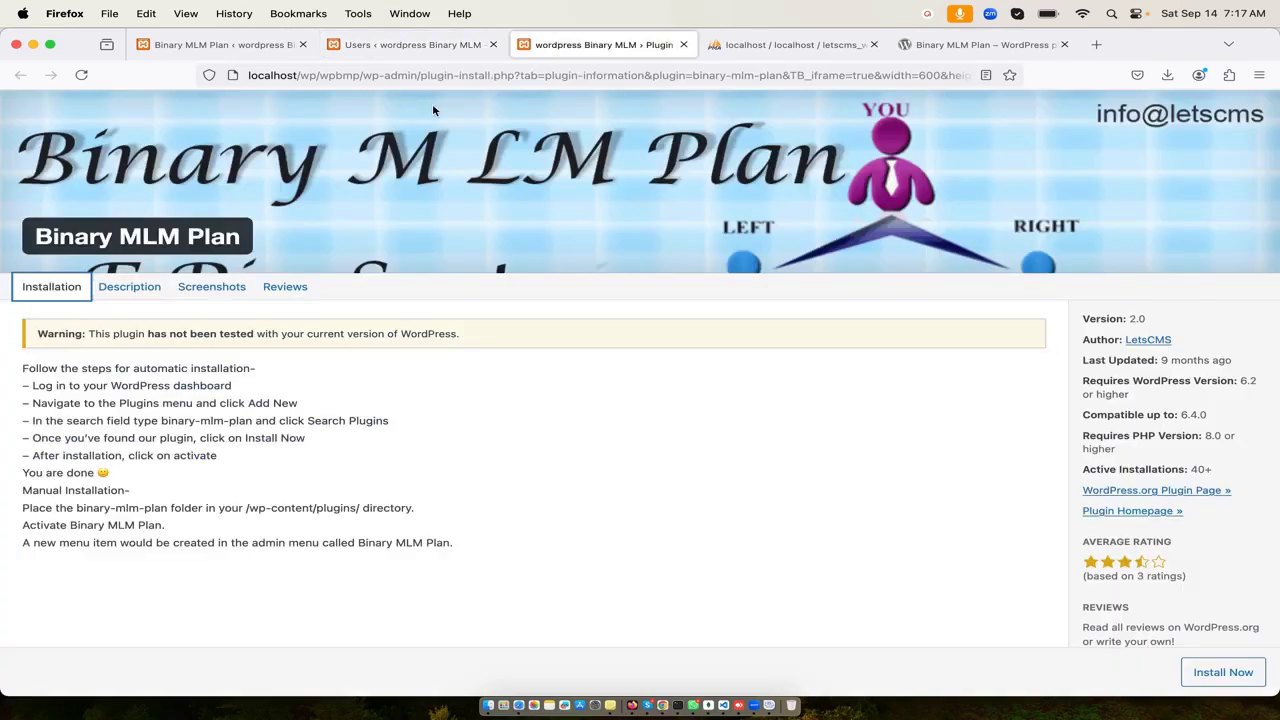
{"action": "left_click", "coordinate": [409, 45]}
{"action": "left_click", "coordinate": [231, 47]}
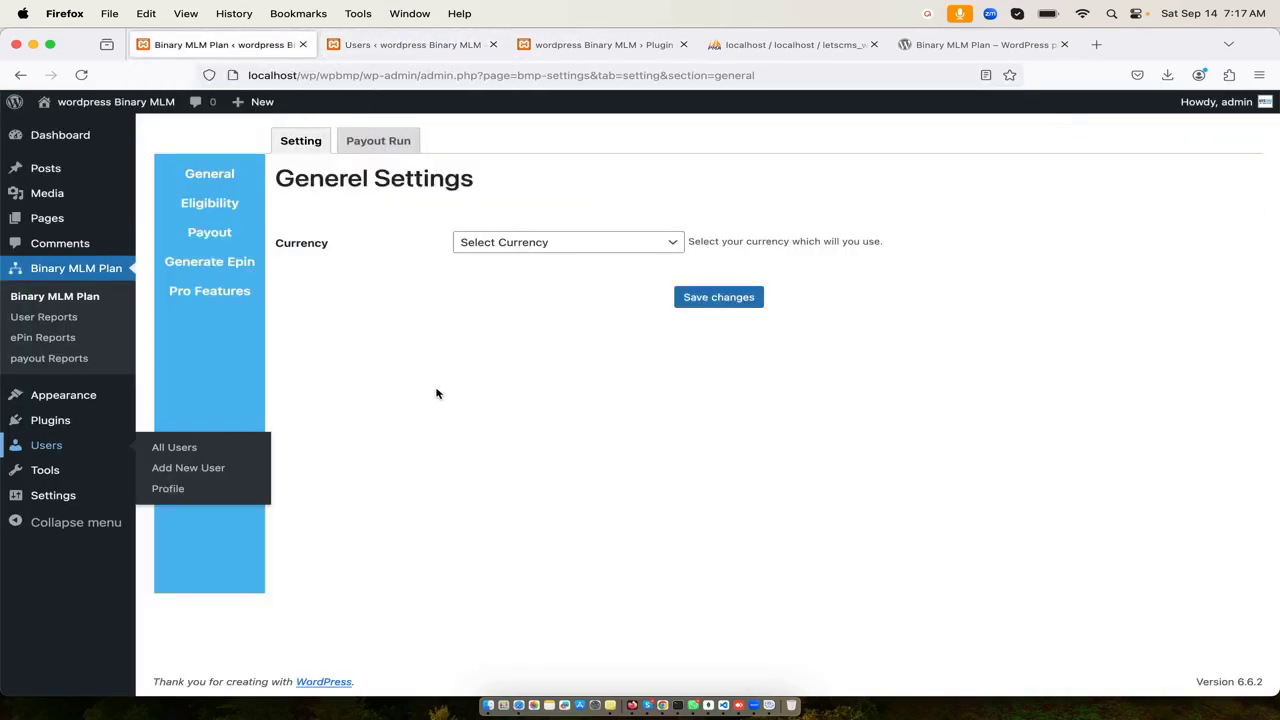
- Choose INR-Indian Rupee as the General settings currency and save
{"action": "left_click", "coordinate": [226, 174]}
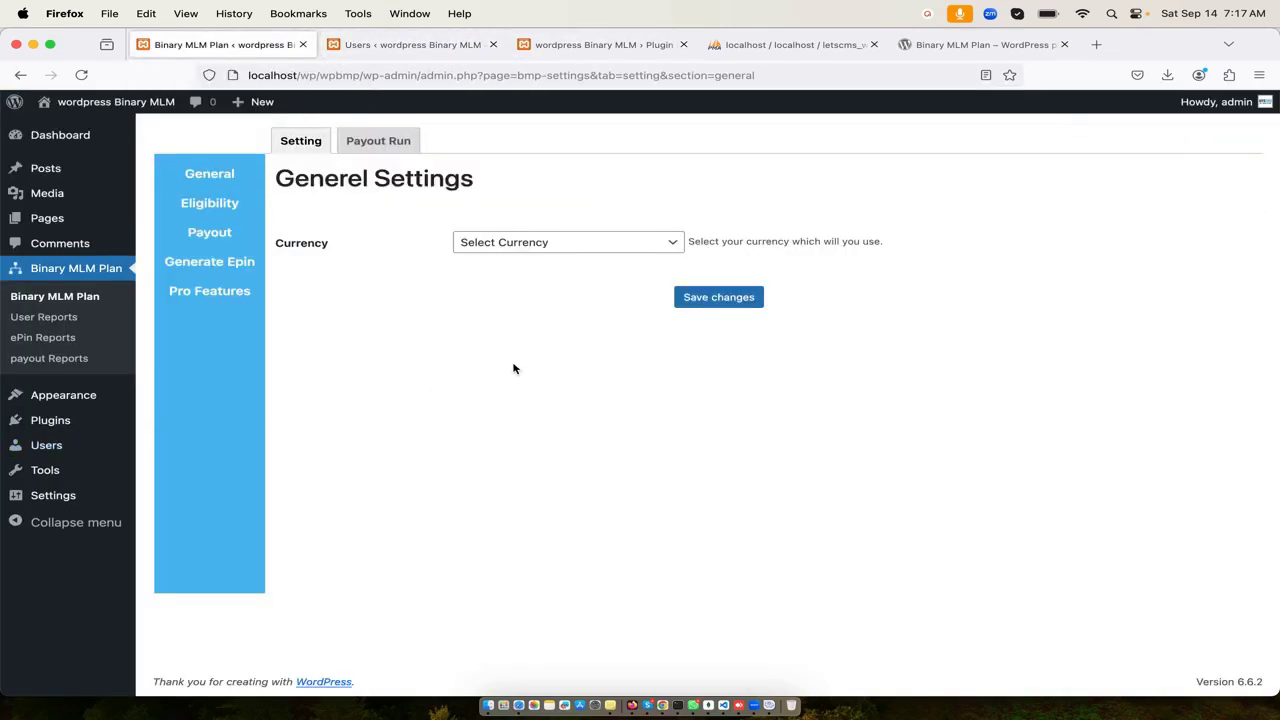
{"action": "left_click", "coordinate": [563, 249]}
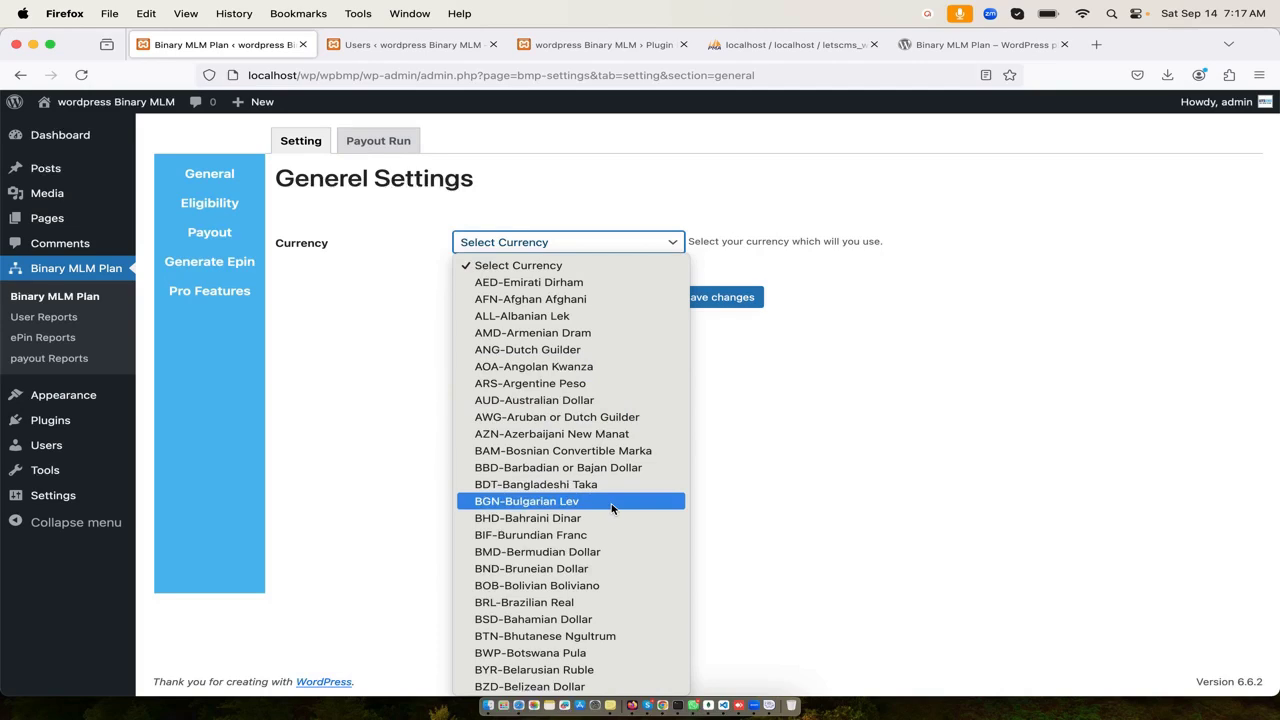
{"action": "type", "text": "in"}
{"action": "key", "text": "Return"}
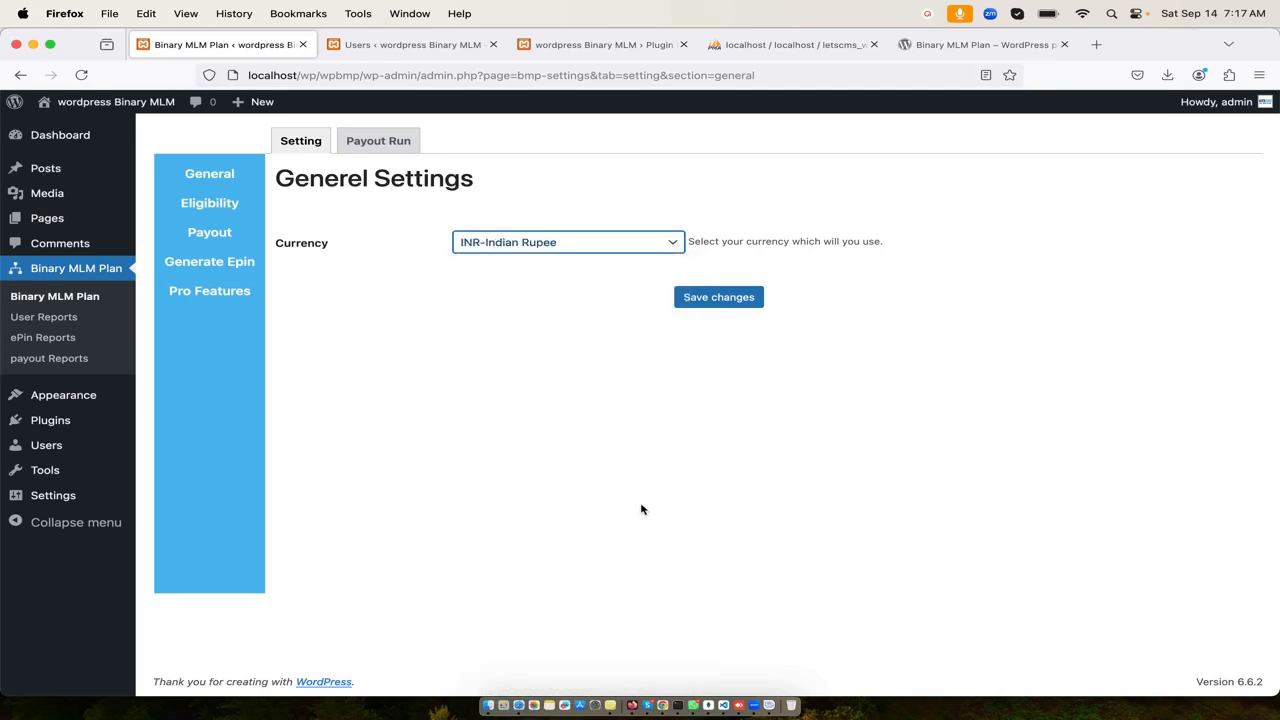
{"action": "left_click", "coordinate": [735, 299]}
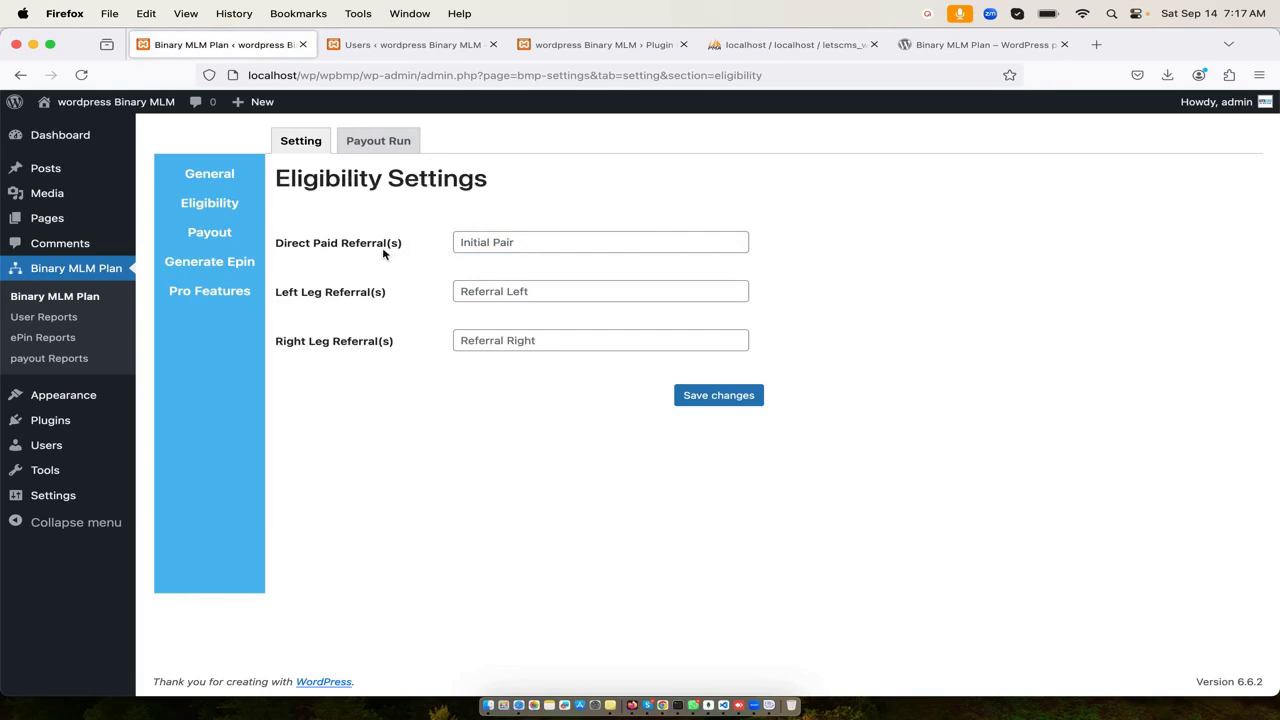
- Set Direct Paid, Left Leg and Right Leg Referral(s) each to 1 and save
{"action": "left_click", "coordinate": [500, 245]}
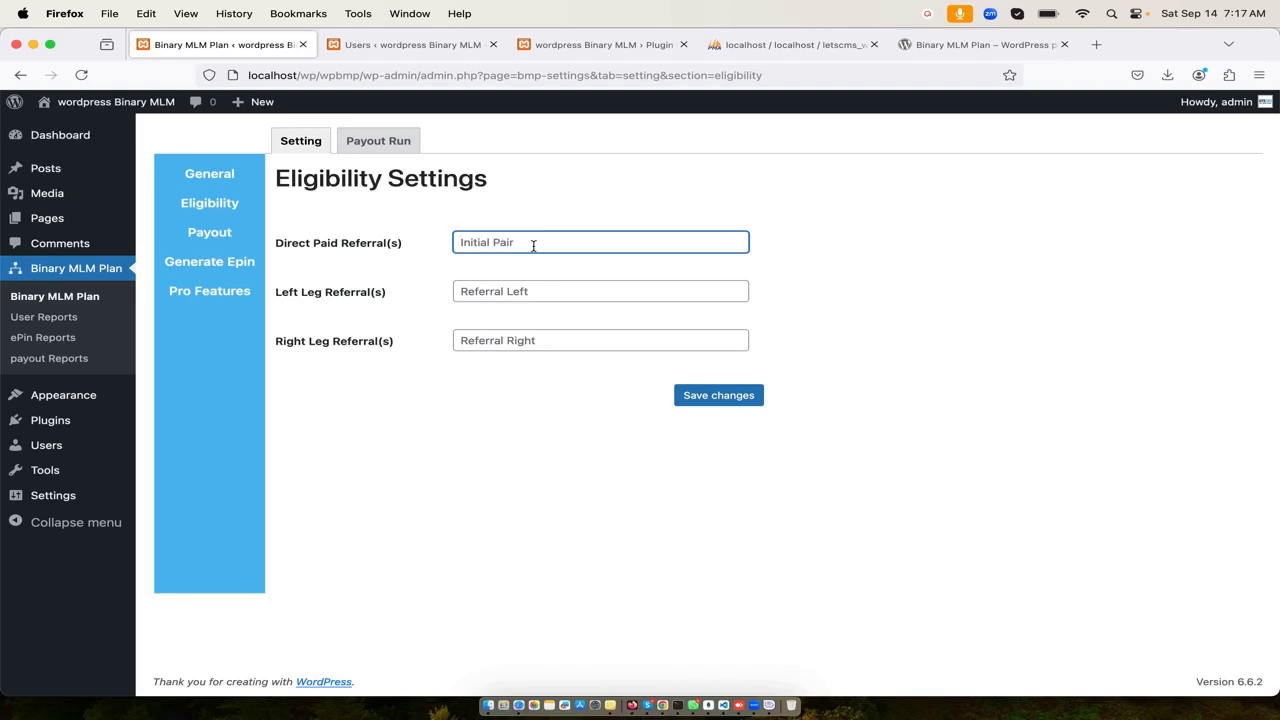
{"action": "type", "text": "2"}
{"action": "left_click", "coordinate": [511, 293]}
{"action": "type", "text": "1"}
{"action": "left_click", "coordinate": [511, 343]}
{"action": "type", "text": "1"}
{"action": "left_click", "coordinate": [546, 388]}
{"action": "double_click", "coordinate": [494, 245]}
{"action": "type", "text": "1"}
{"action": "left_click", "coordinate": [441, 276]}
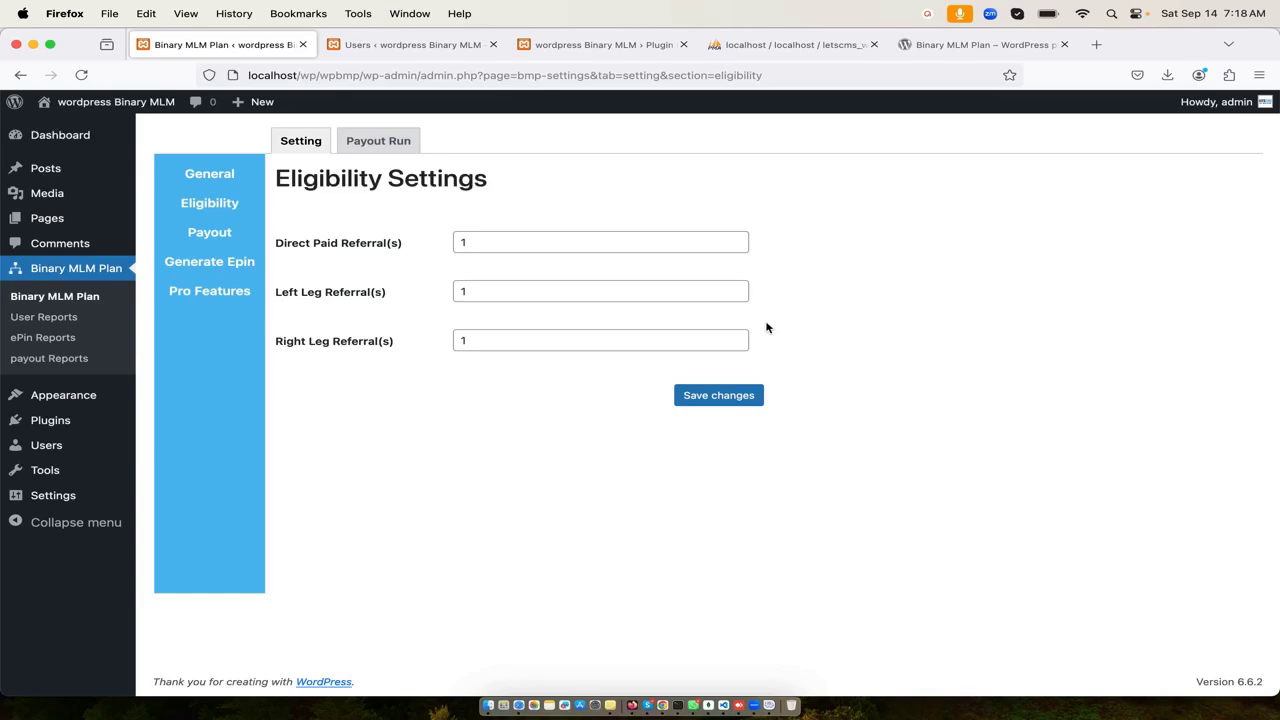
{"action": "left_click", "coordinate": [748, 394]}
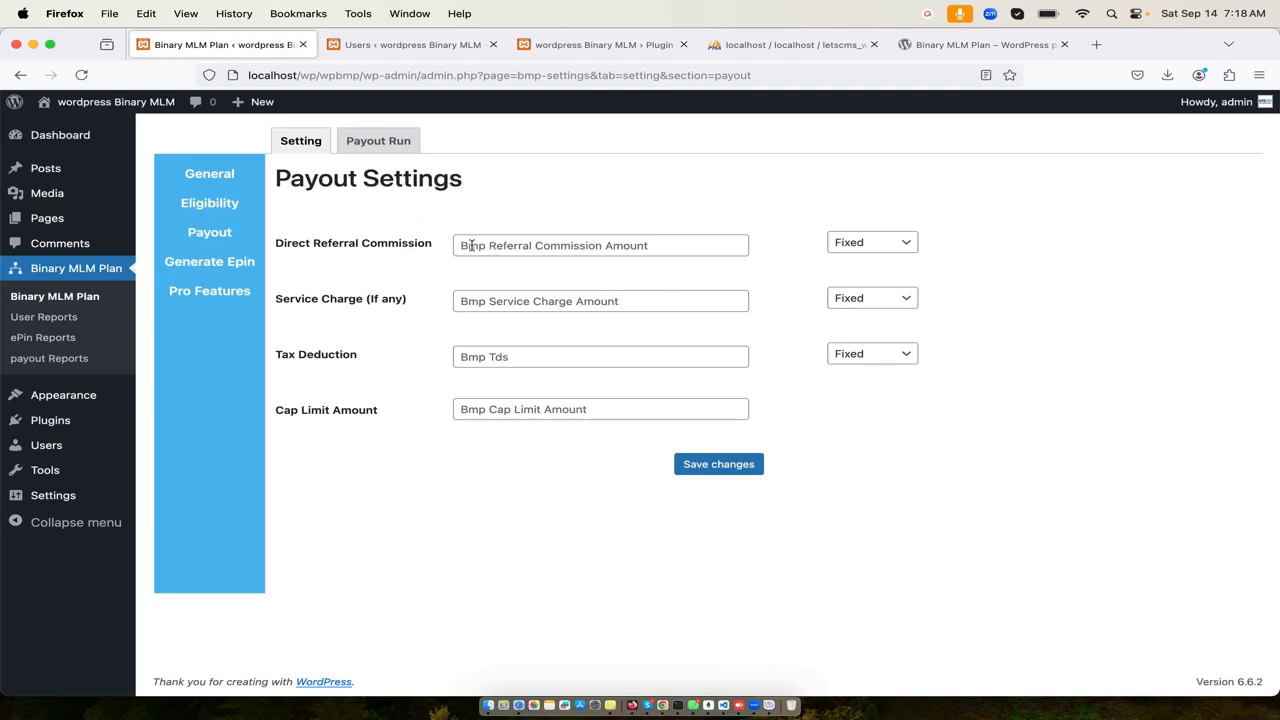
- Set a 5% direct referral commission and a 1% service charge
{"action": "left_click", "coordinate": [506, 254]}
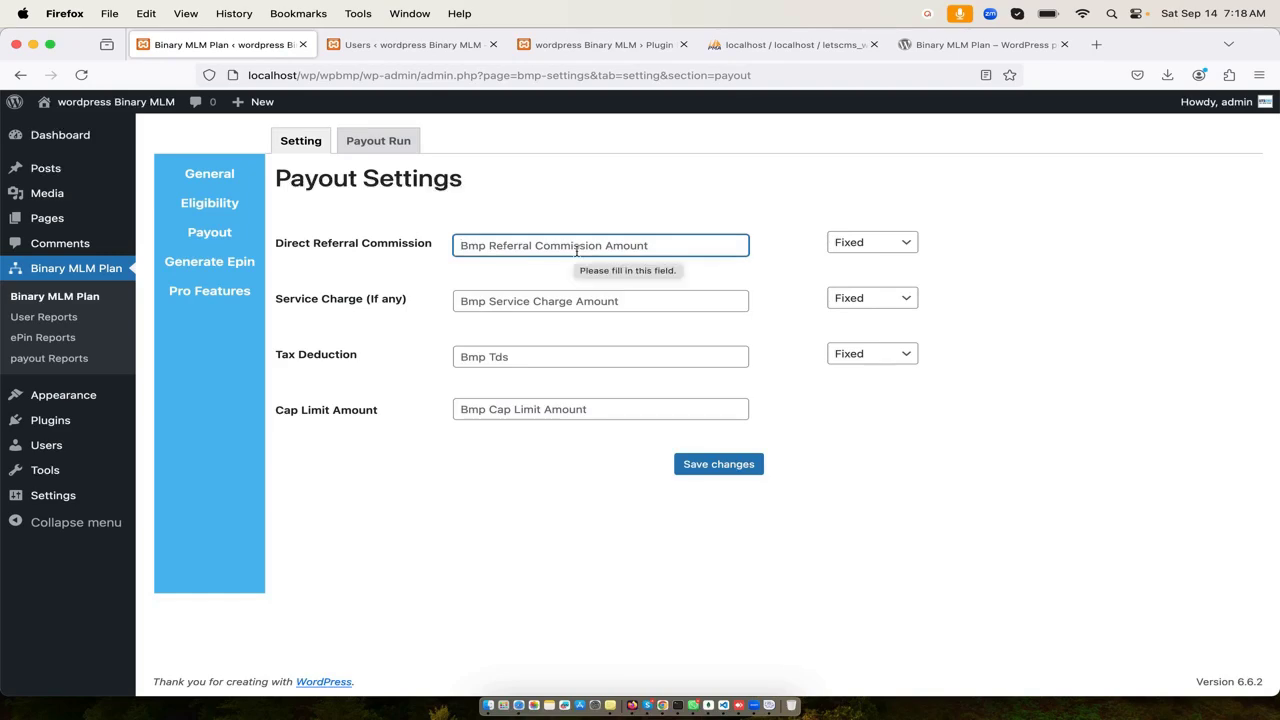
{"action": "type", "text": "1"}
{"action": "key", "text": "BackSpace"}
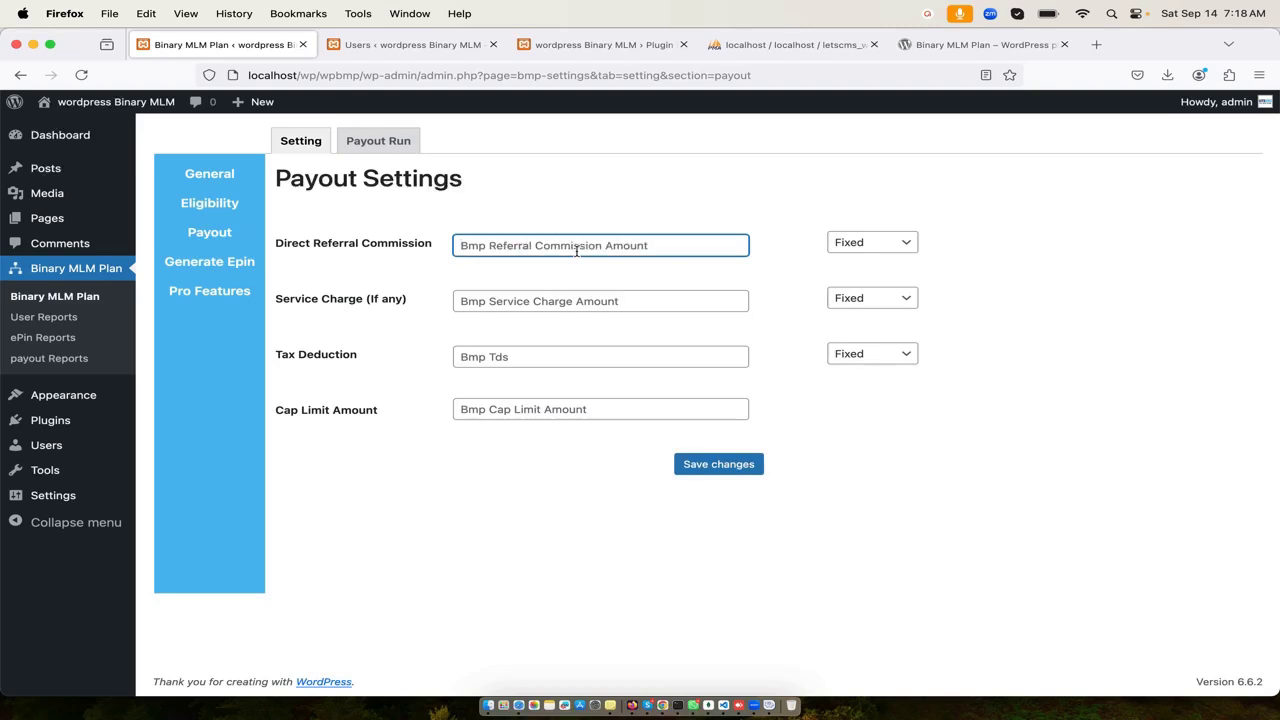
{"action": "type", "text": "5"}
{"action": "left_click", "coordinate": [905, 250]}
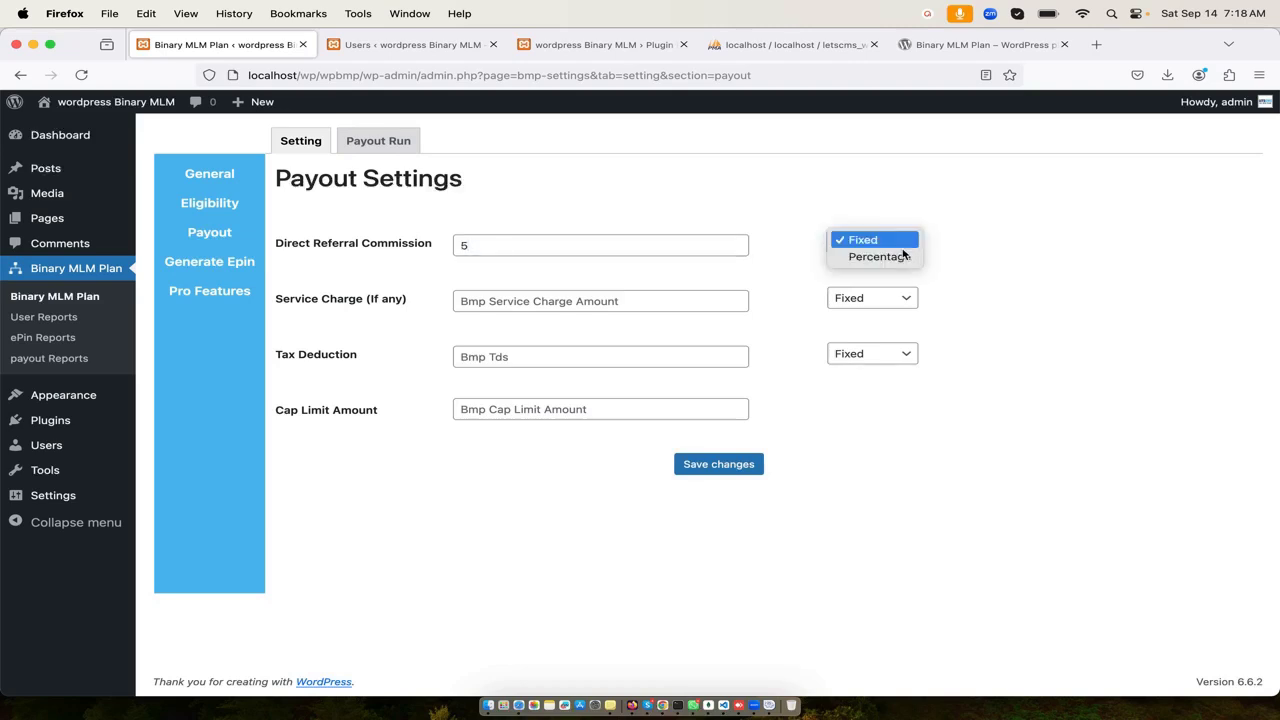
{"action": "left_click", "coordinate": [893, 258]}
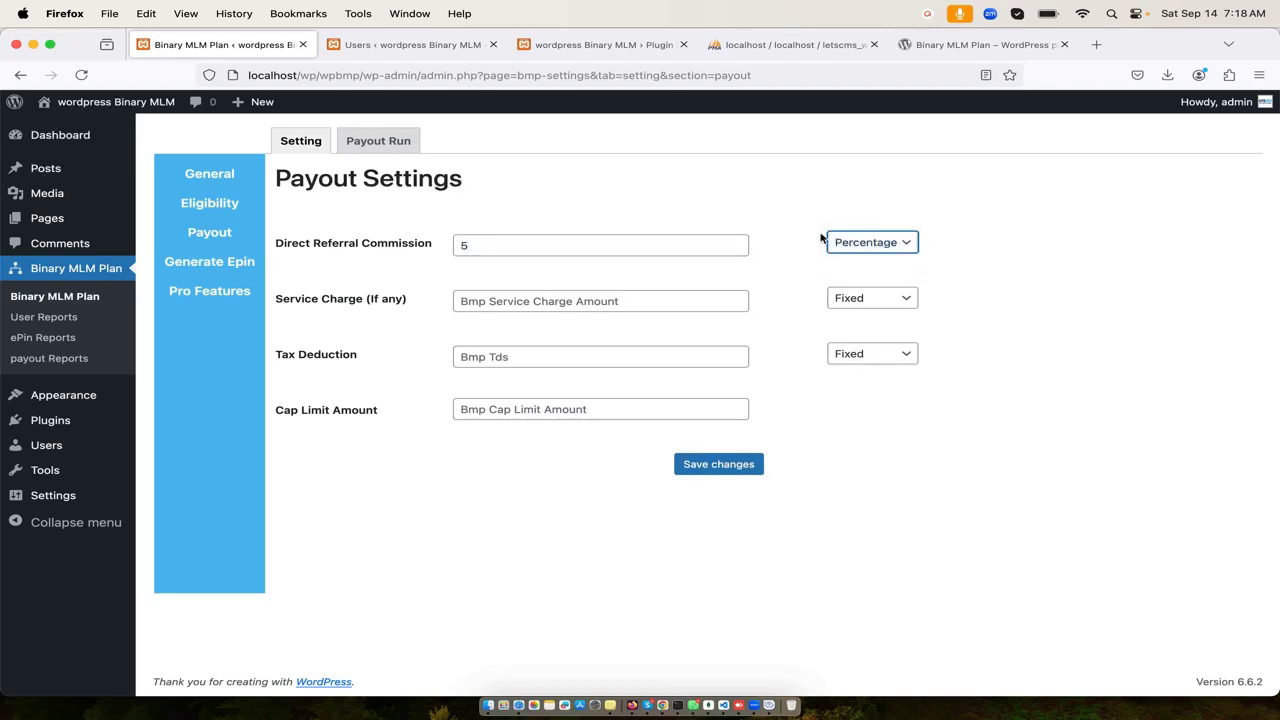
{"action": "left_click", "coordinate": [690, 307]}
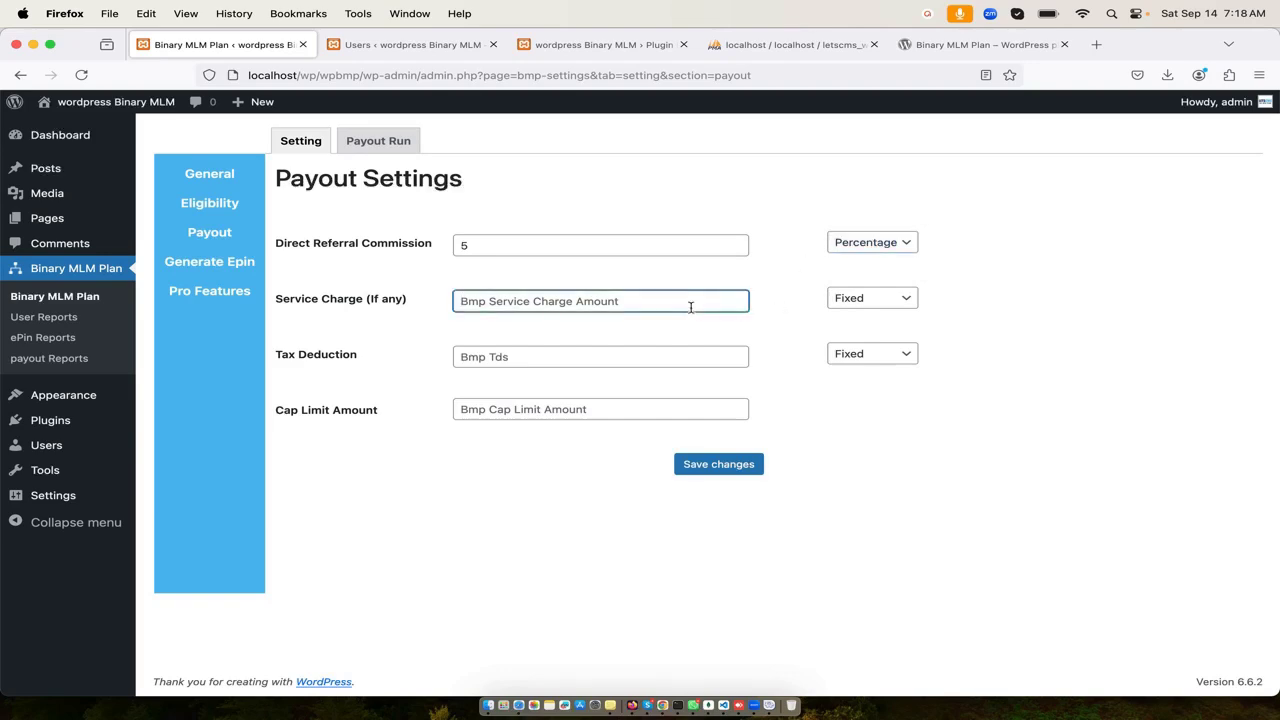
{"action": "type", "text": "1"}
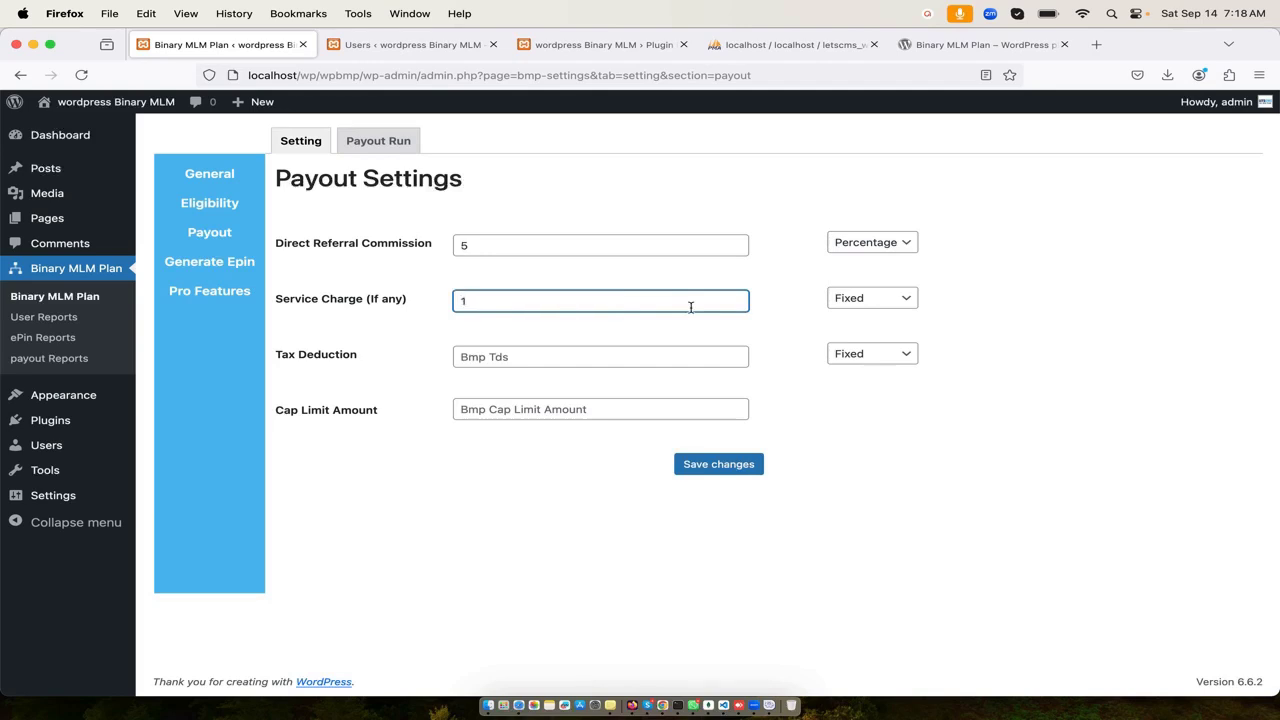
{"action": "left_click", "coordinate": [845, 298]}
{"action": "left_click", "coordinate": [866, 313]}
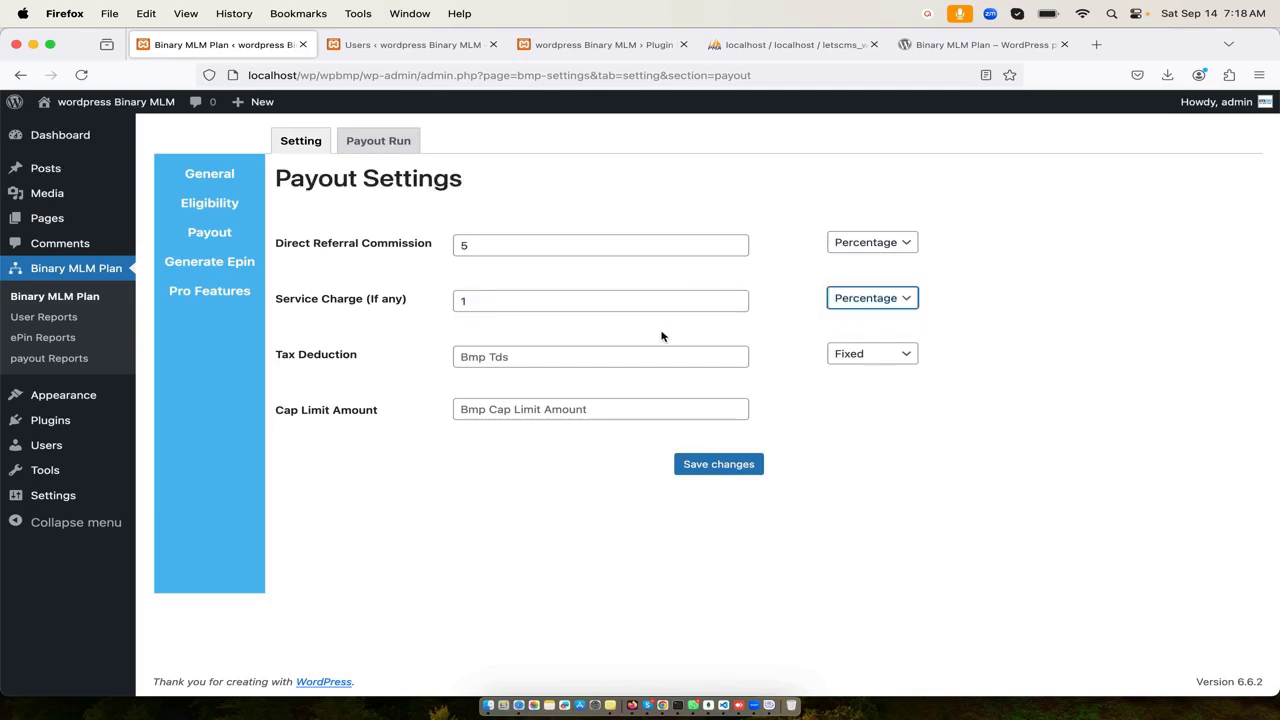
- Set a 1% tax deduction and a 1000 cap limit amount, then save the payouts
{"action": "left_click", "coordinate": [626, 356]}
{"action": "type", "text": "1"}
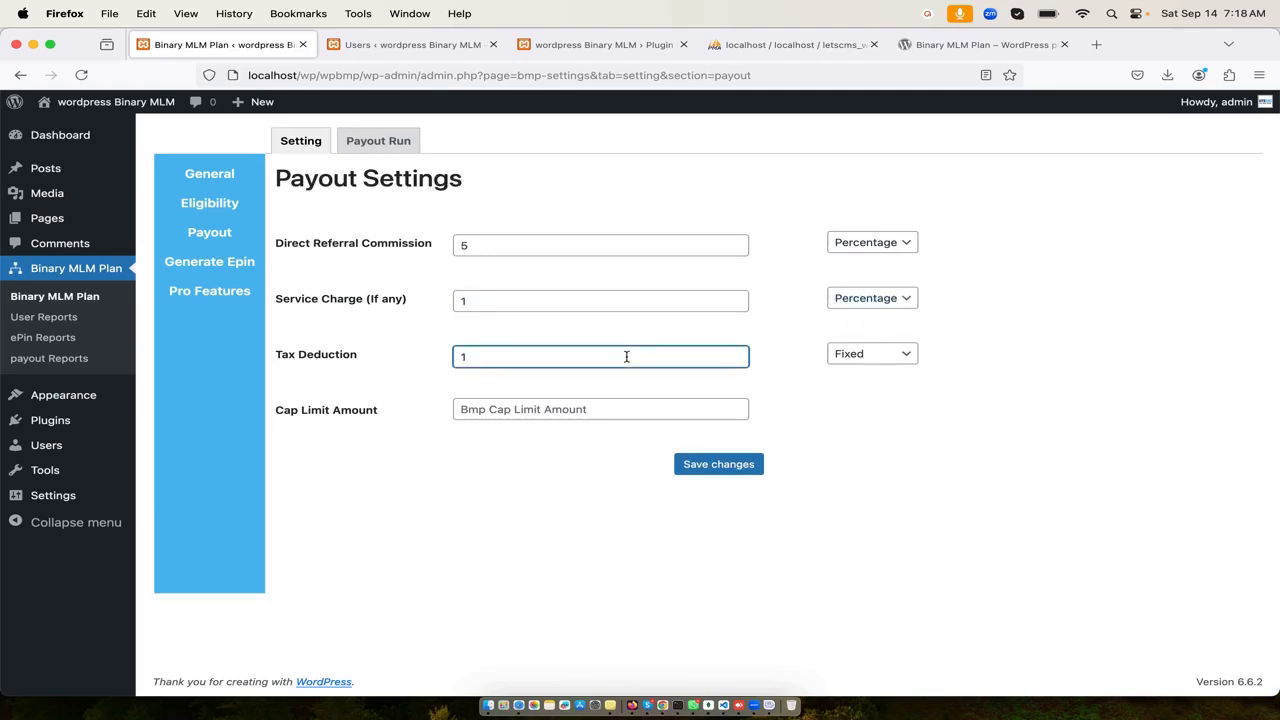
{"action": "left_click", "coordinate": [845, 354]}
{"action": "left_click", "coordinate": [866, 369]}
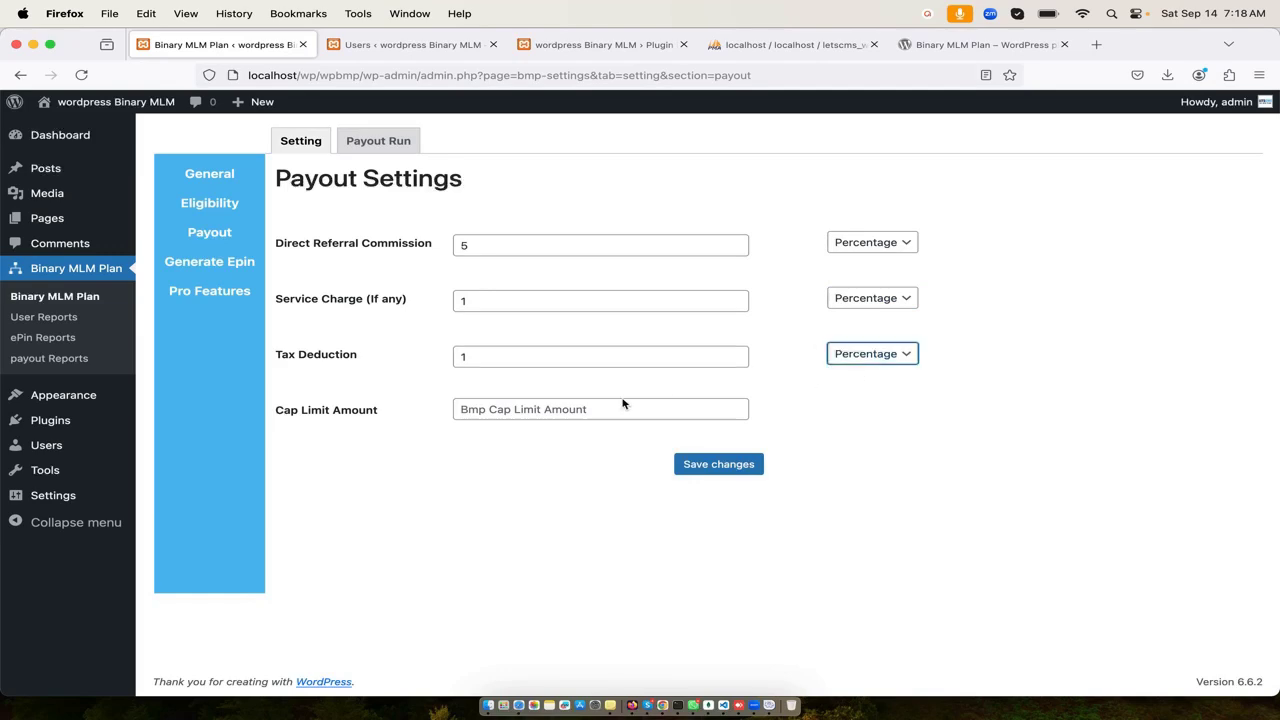
{"action": "left_click", "coordinate": [636, 407]}
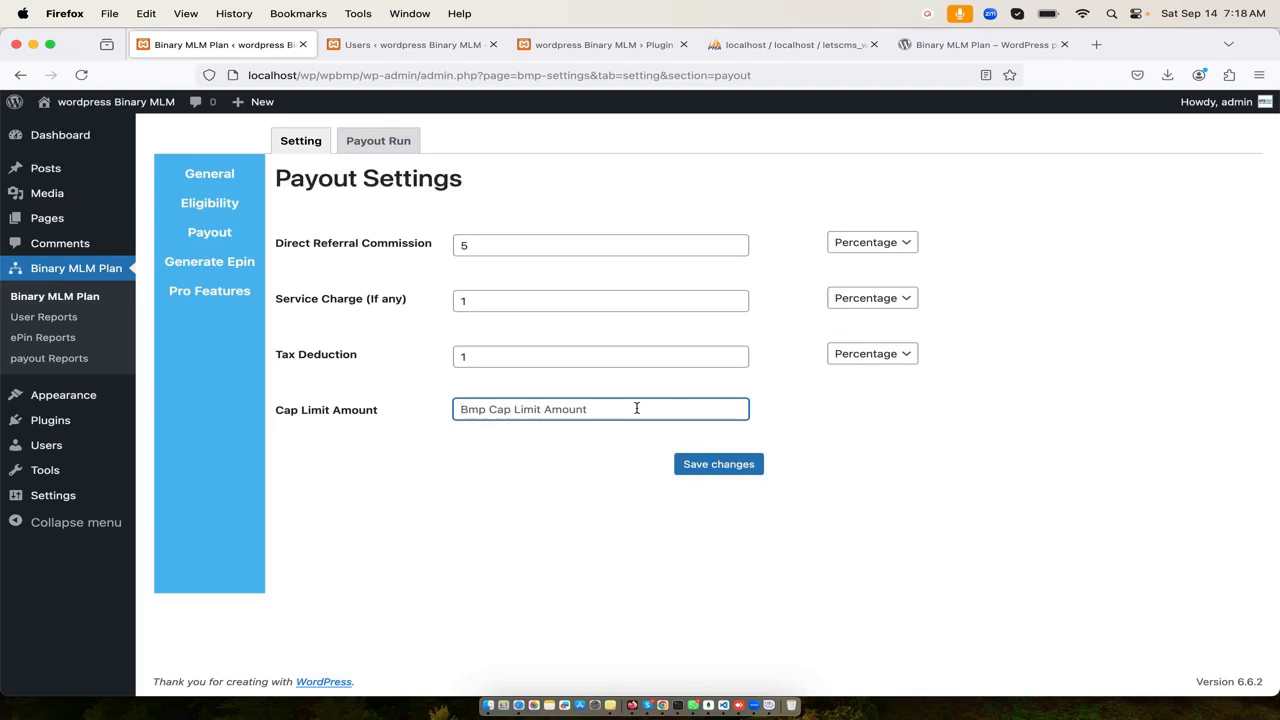
{"action": "type", "text": "1000"}
{"action": "left_click", "coordinate": [718, 465]}
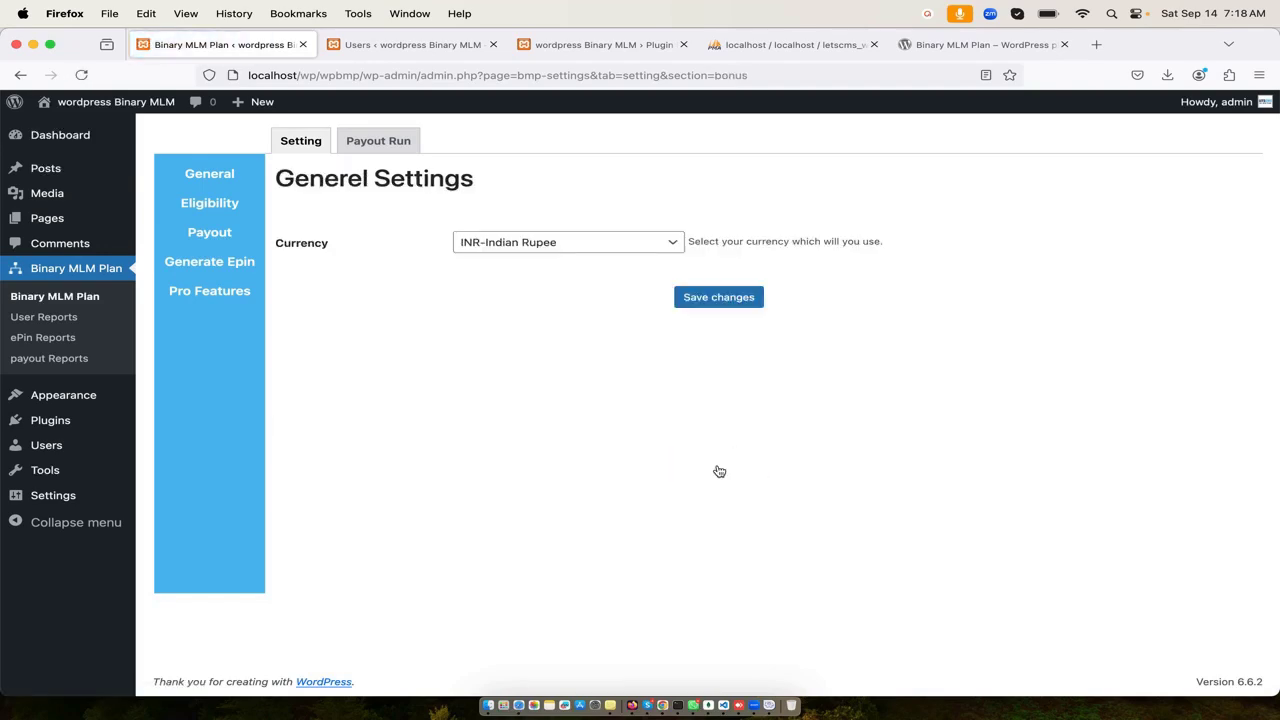
- Save General Settings, then name a new Regular ePin batch 'First Package'
{"action": "left_click", "coordinate": [736, 309]}
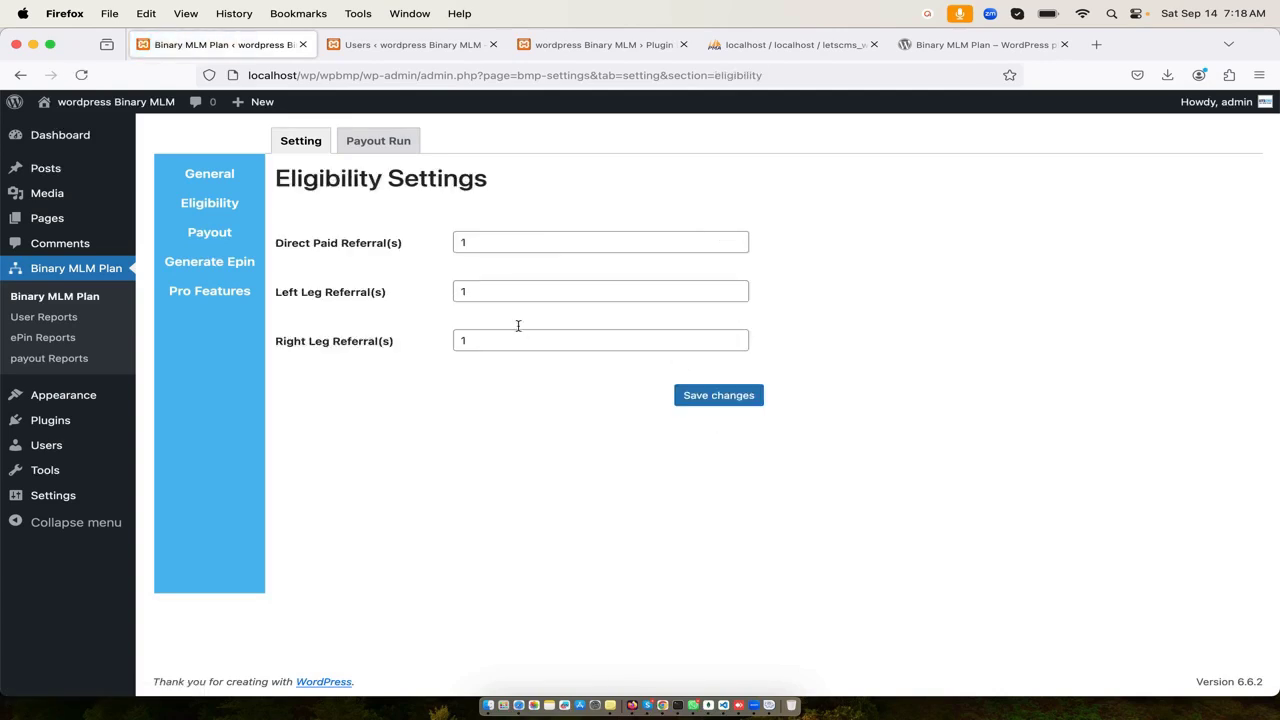
{"action": "left_click", "coordinate": [249, 268]}
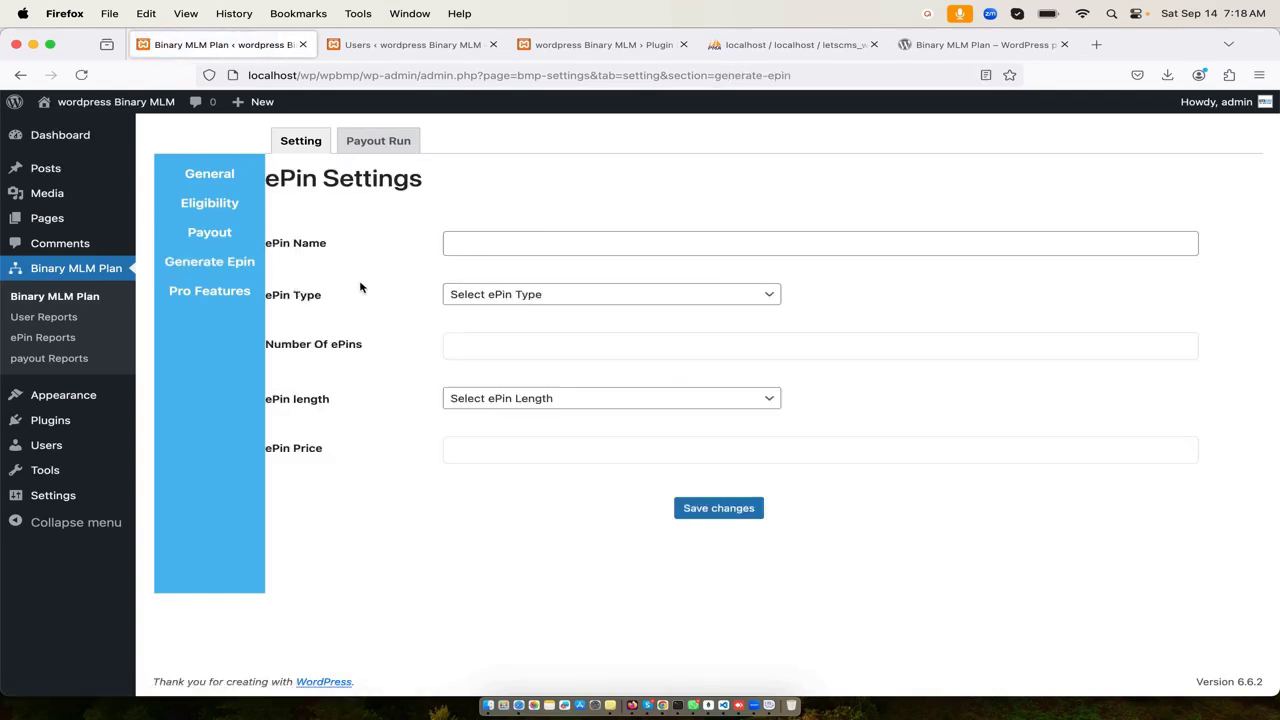
{"action": "left_click", "coordinate": [466, 242]}
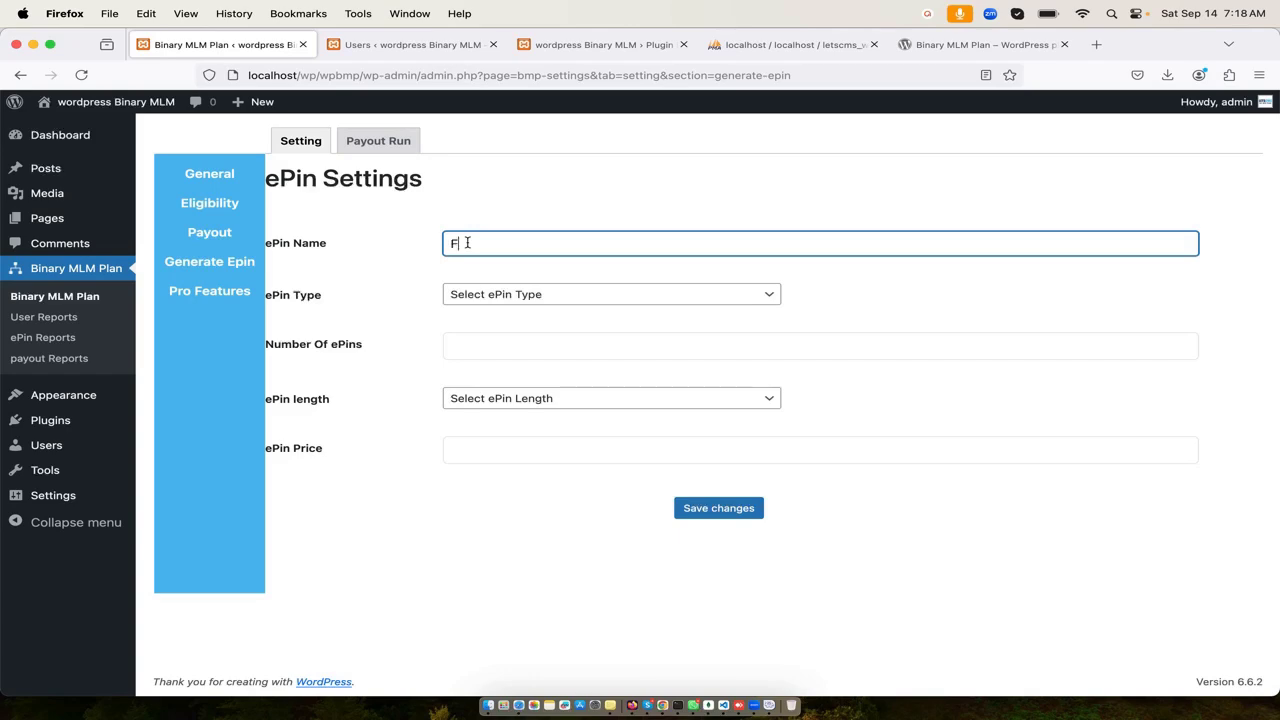
{"action": "type", "text": "First Package"}
{"action": "left_click", "coordinate": [543, 294]}
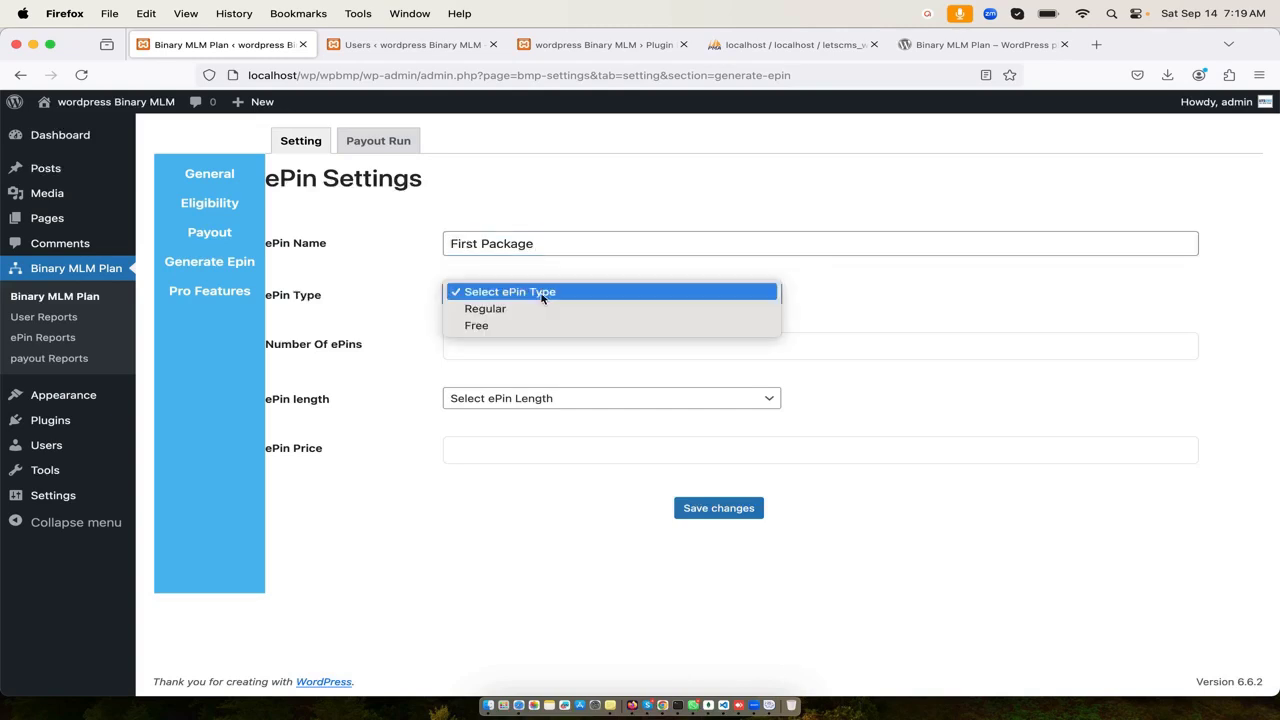
{"action": "left_click", "coordinate": [535, 310]}
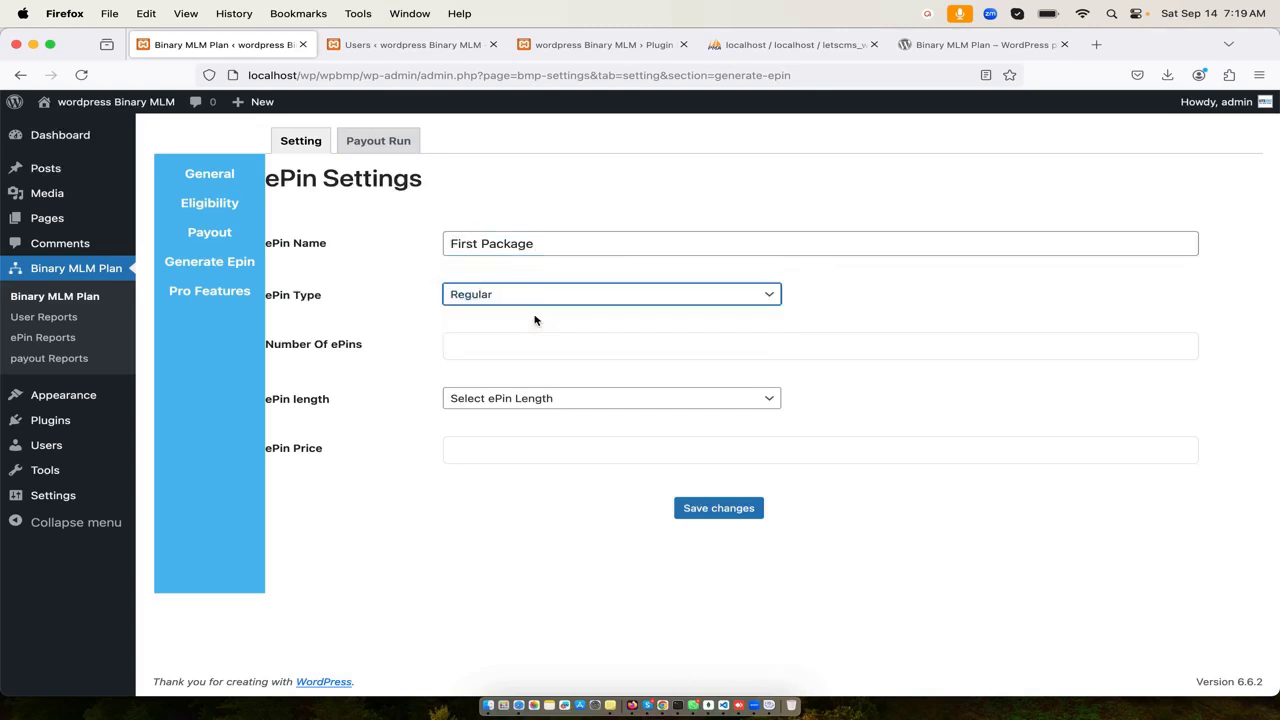
{"action": "left_click", "coordinate": [410, 358]}
- Generate 100 ePins of length 5 priced at 1000
{"action": "left_click", "coordinate": [481, 348]}
{"action": "type", "text": "1000"}
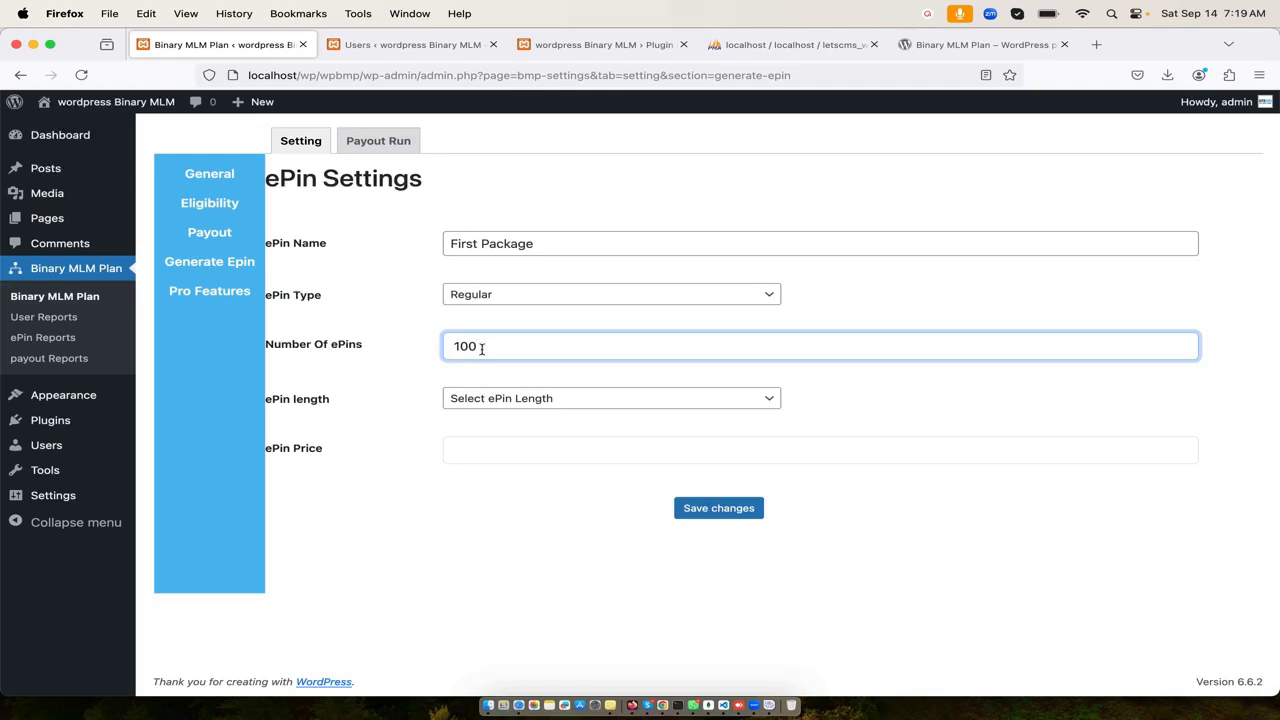
{"action": "left_click", "coordinate": [372, 405]}
{"action": "left_click", "coordinate": [526, 400]}
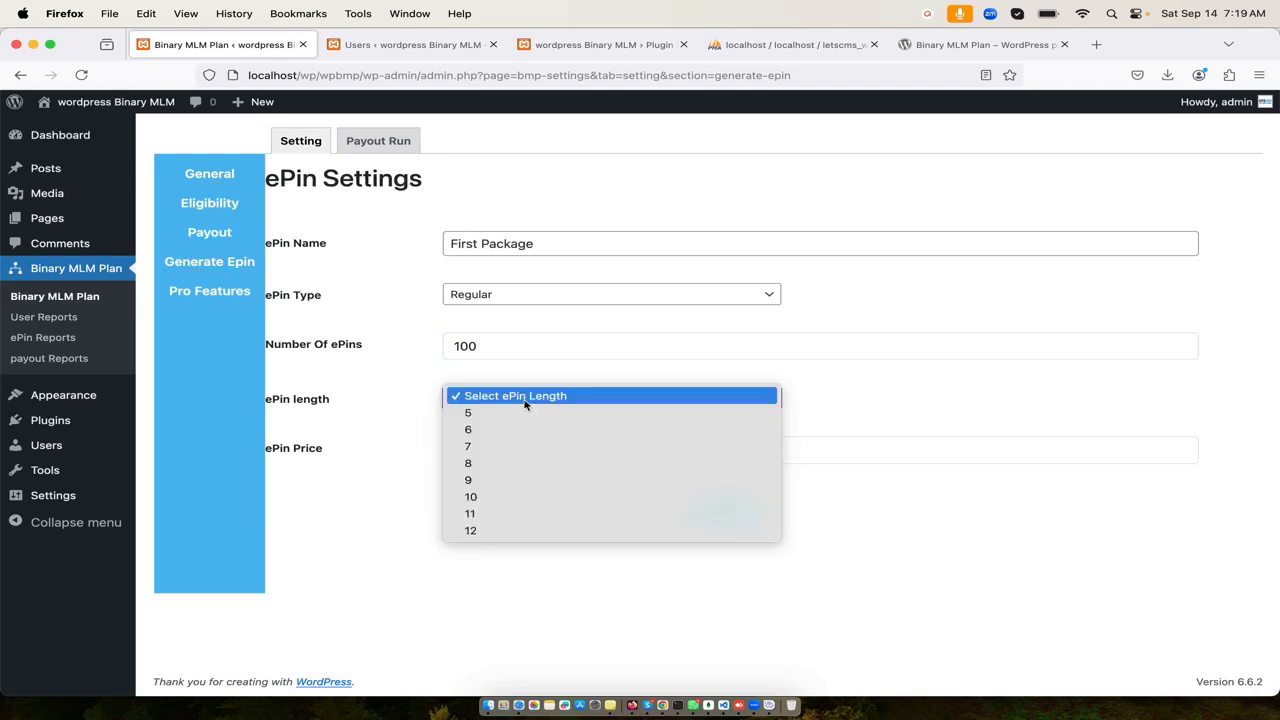
{"action": "left_click", "coordinate": [497, 531]}
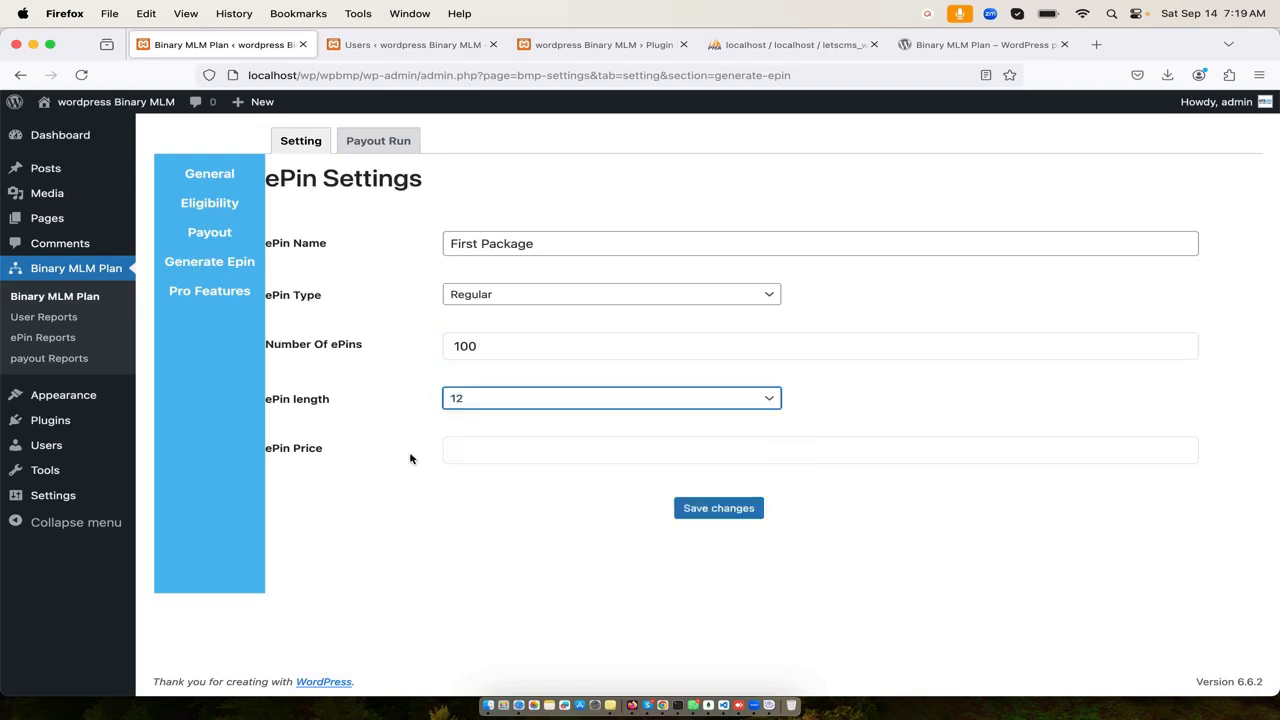
{"action": "left_click", "coordinate": [472, 402]}
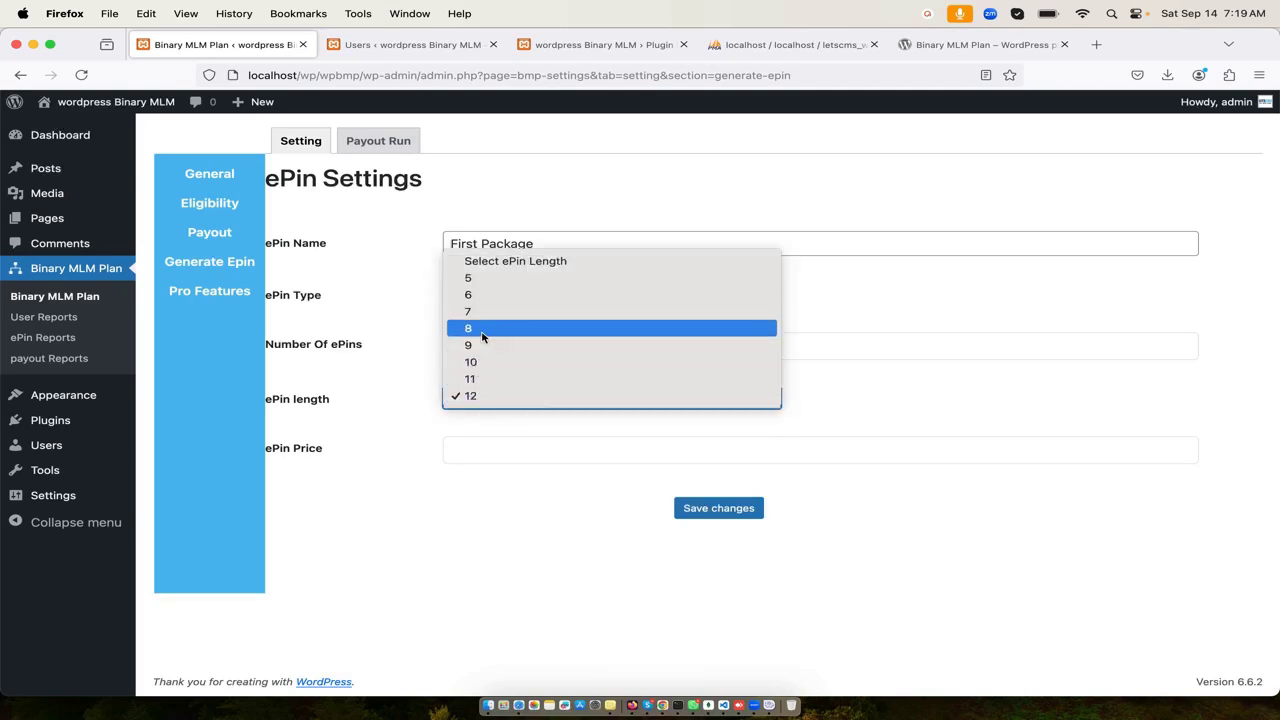
{"action": "left_click", "coordinate": [484, 279]}
{"action": "left_click", "coordinate": [506, 452]}
{"action": "type", "text": "1"}
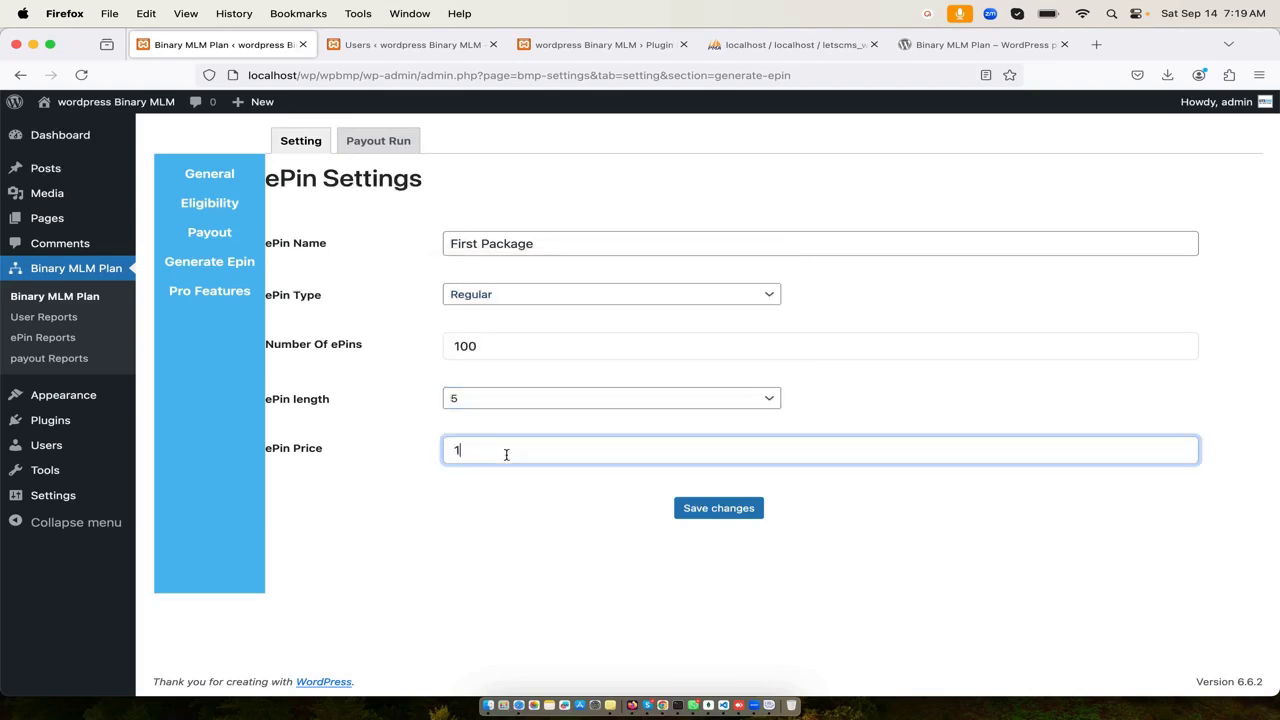
{"action": "type", "text": "000"}
{"action": "left_click", "coordinate": [714, 512]}
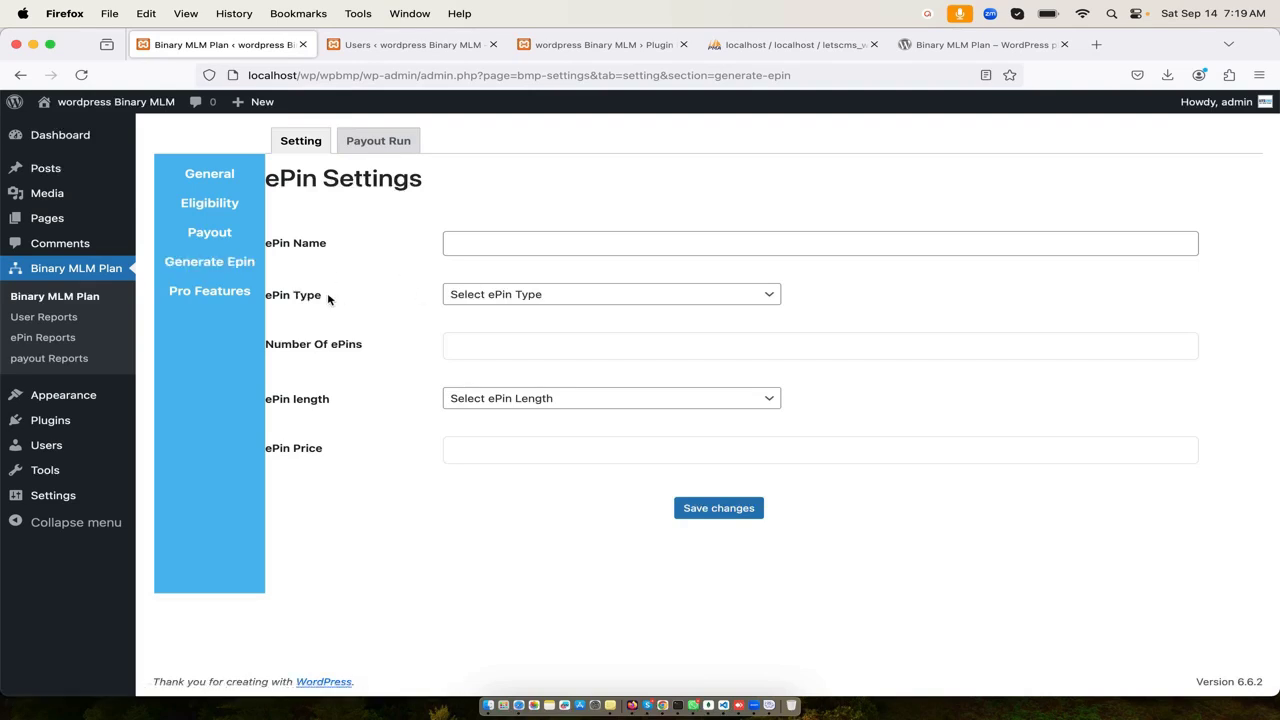
- Look over the generated ePin list and the payout reports
{"action": "left_click", "coordinate": [42, 337]}
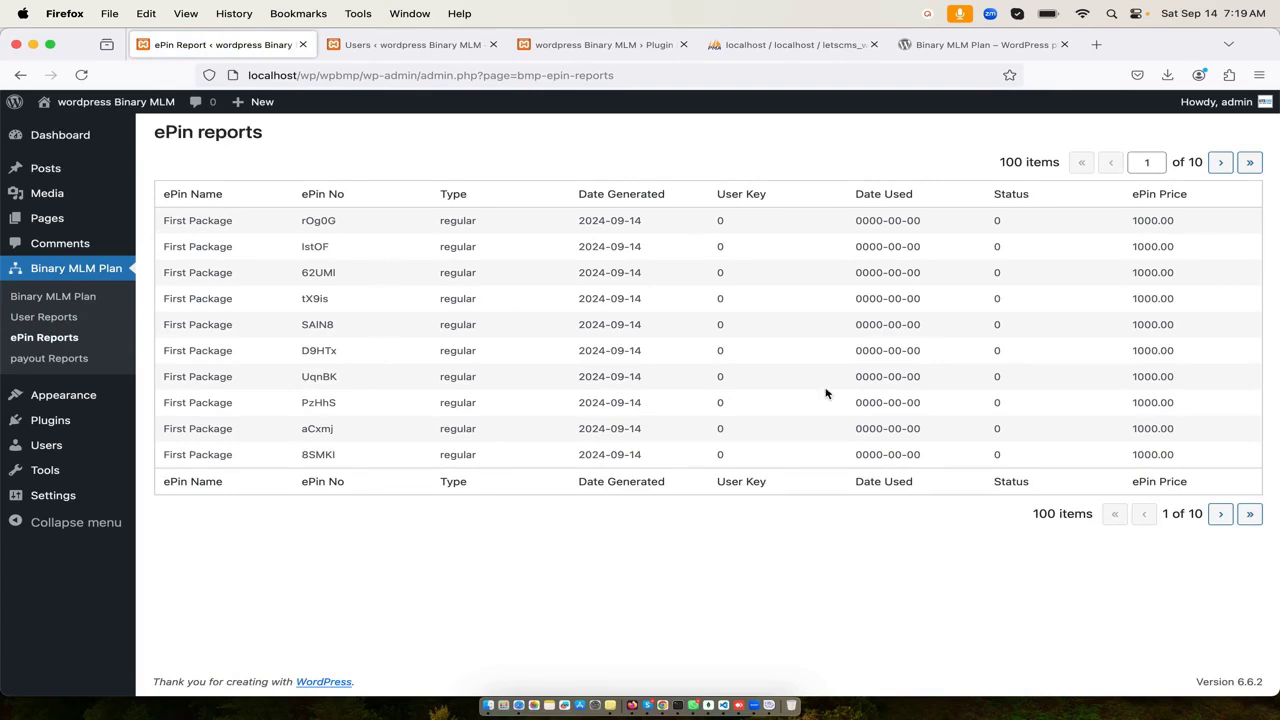
{"action": "triple_click", "coordinate": [1066, 517]}
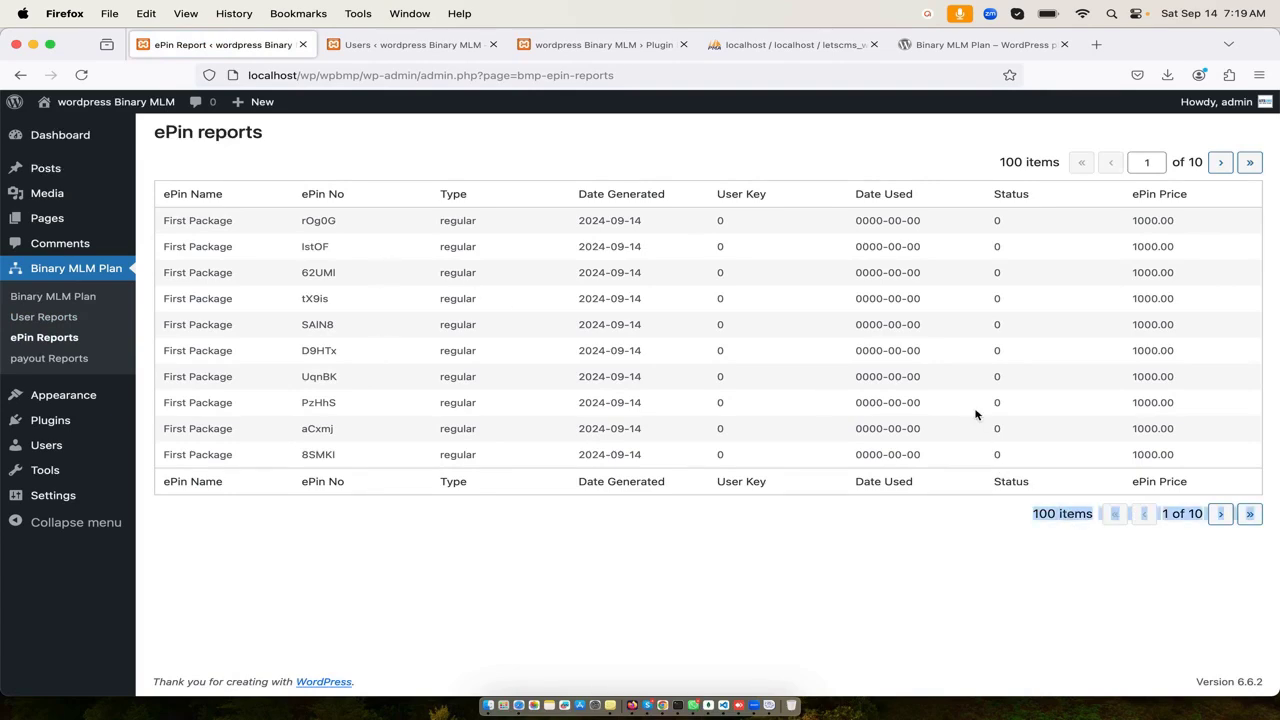
{"action": "left_click", "coordinate": [49, 358]}
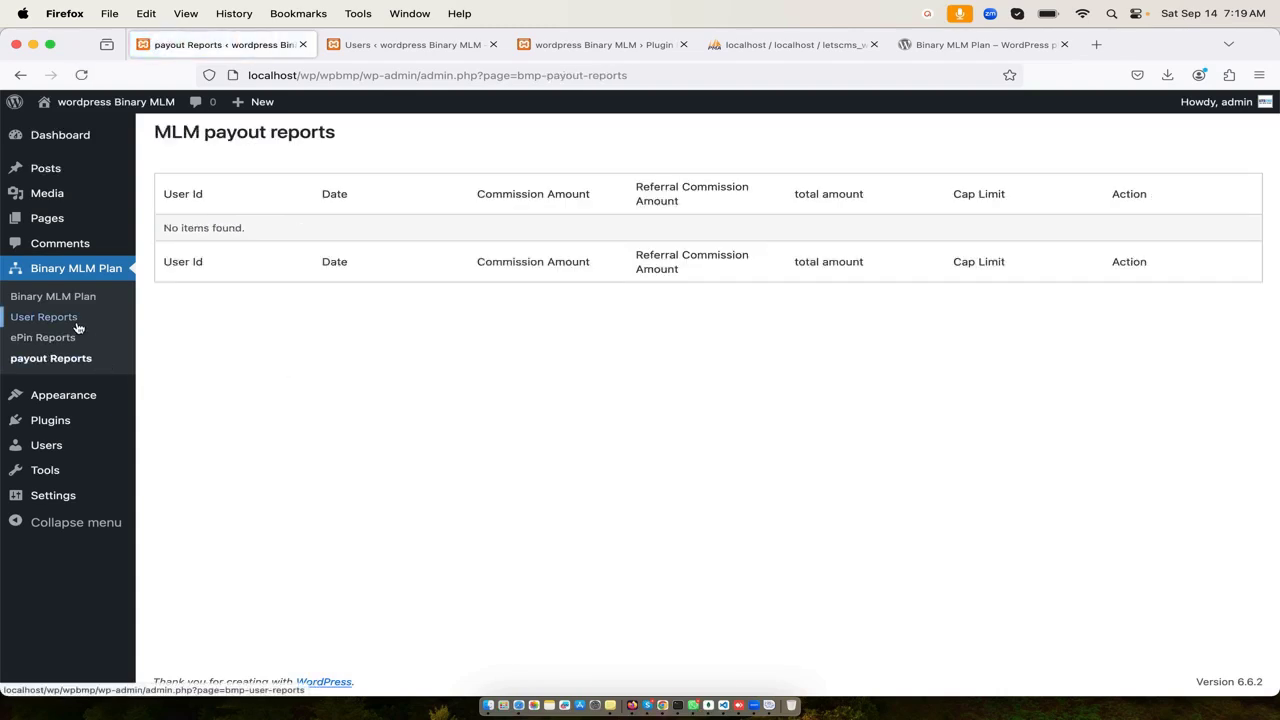
- Open rootuser's detail report from User Reports, showing zero left/right members and earnings
{"action": "left_click", "coordinate": [78, 325]}
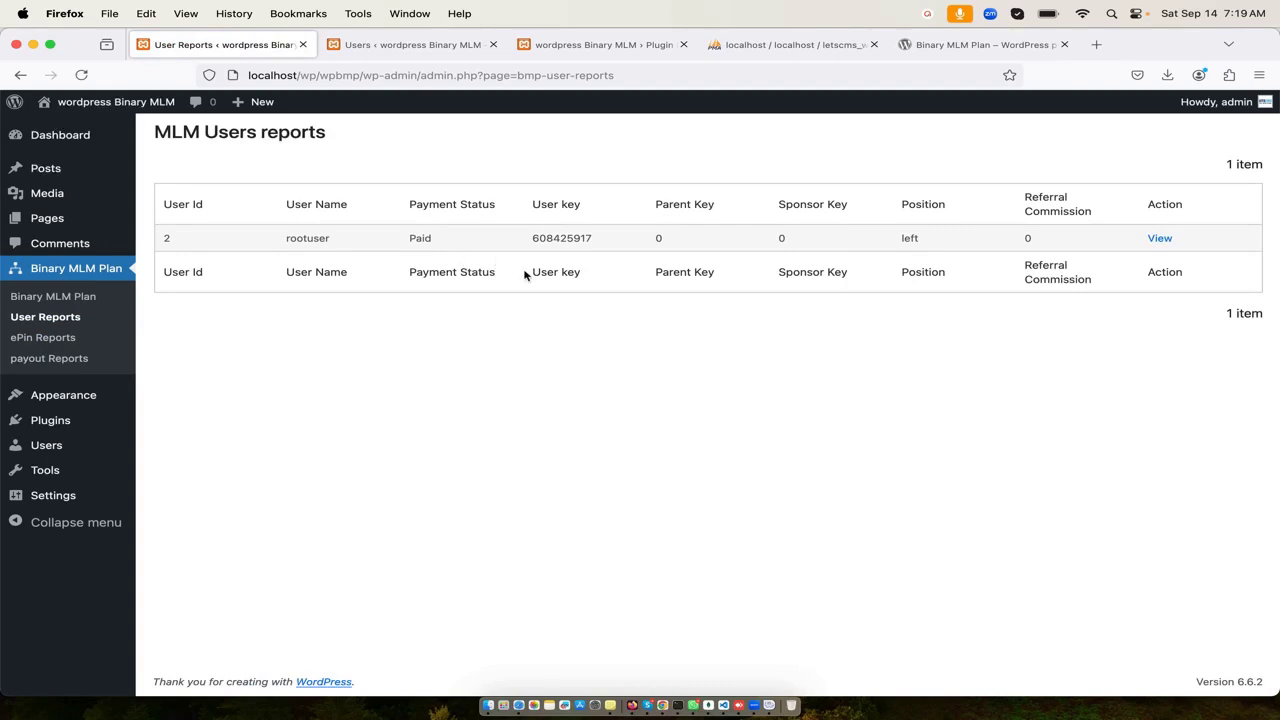
{"action": "left_click", "coordinate": [1162, 239]}
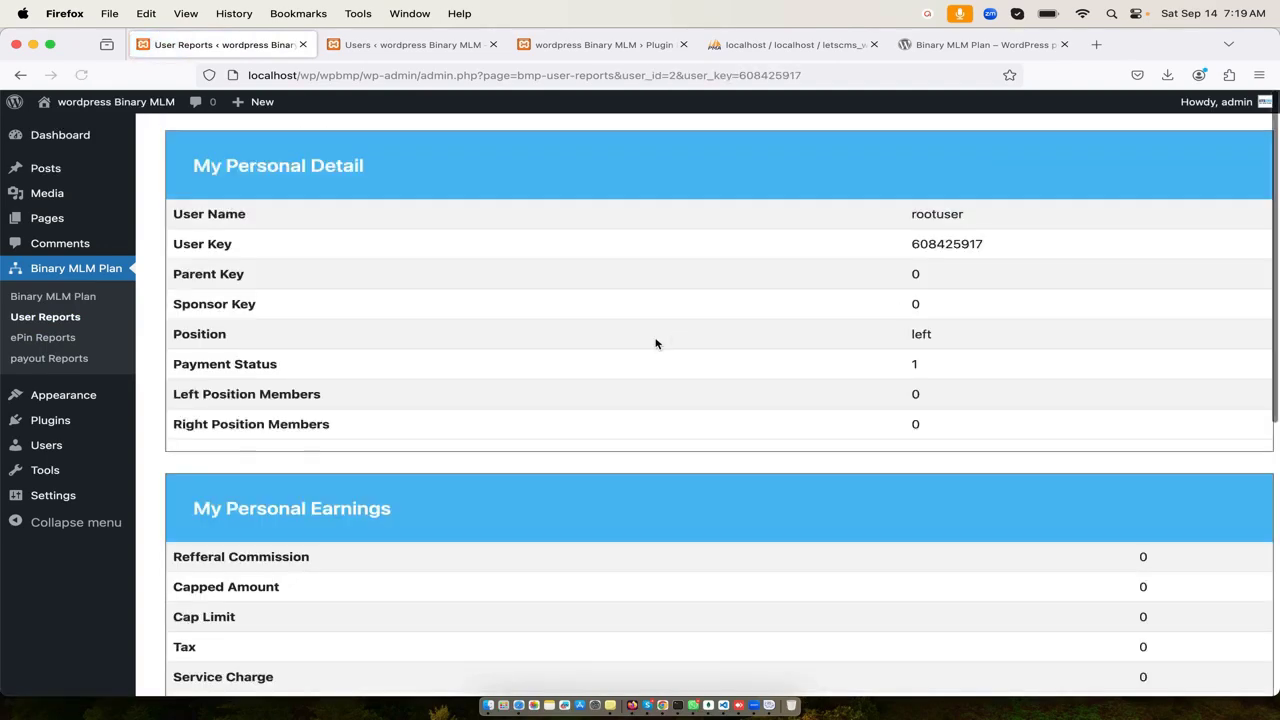
{"action": "scroll", "coordinate": [640, 384], "scroll_direction": "down", "scroll_amount": 5}
{"action": "scroll", "coordinate": [640, 384], "scroll_direction": "up", "scroll_amount": 5}
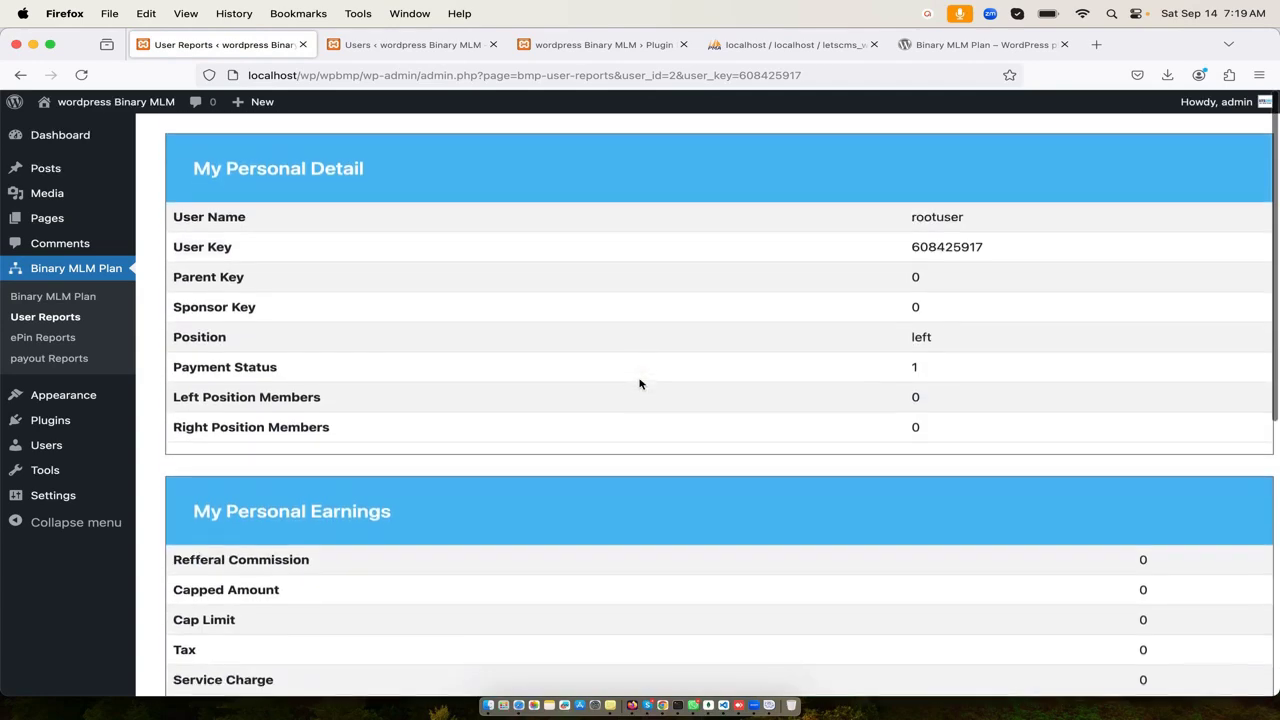
- Review the Eligibility and Payout Run pages, then return to General Settings
{"action": "left_click", "coordinate": [88, 302]}
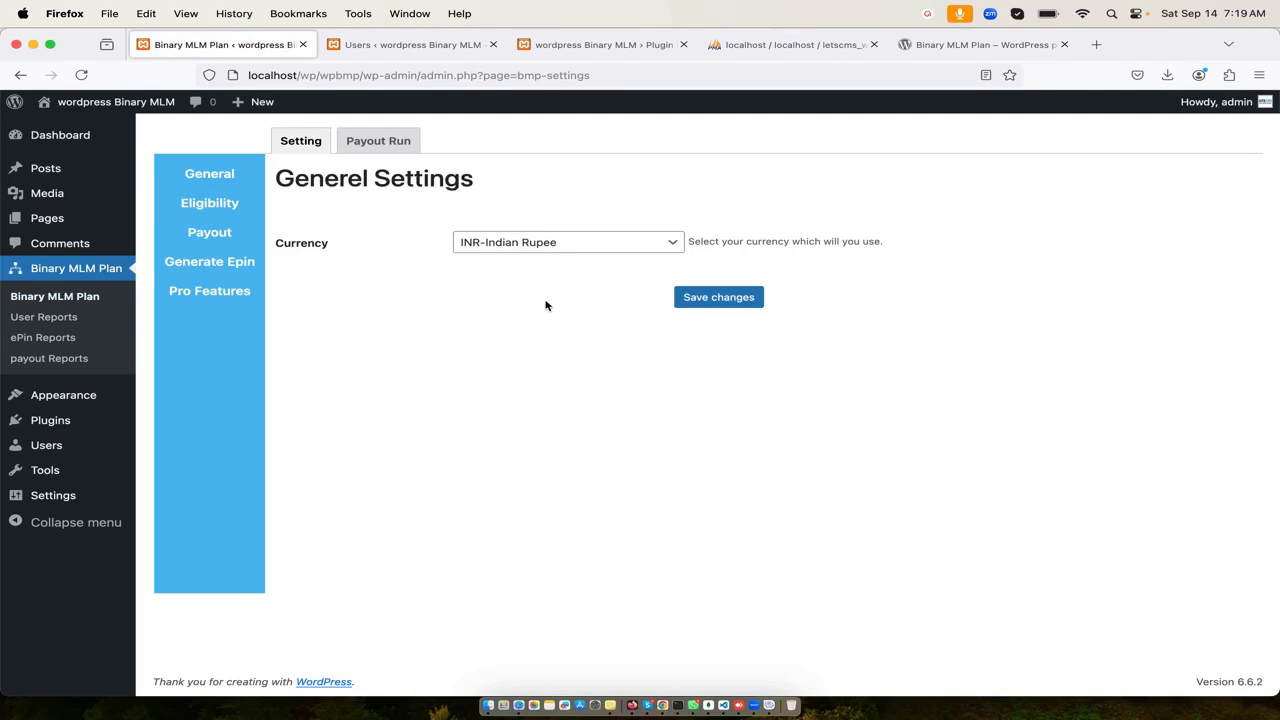
{"action": "left_click", "coordinate": [229, 210]}
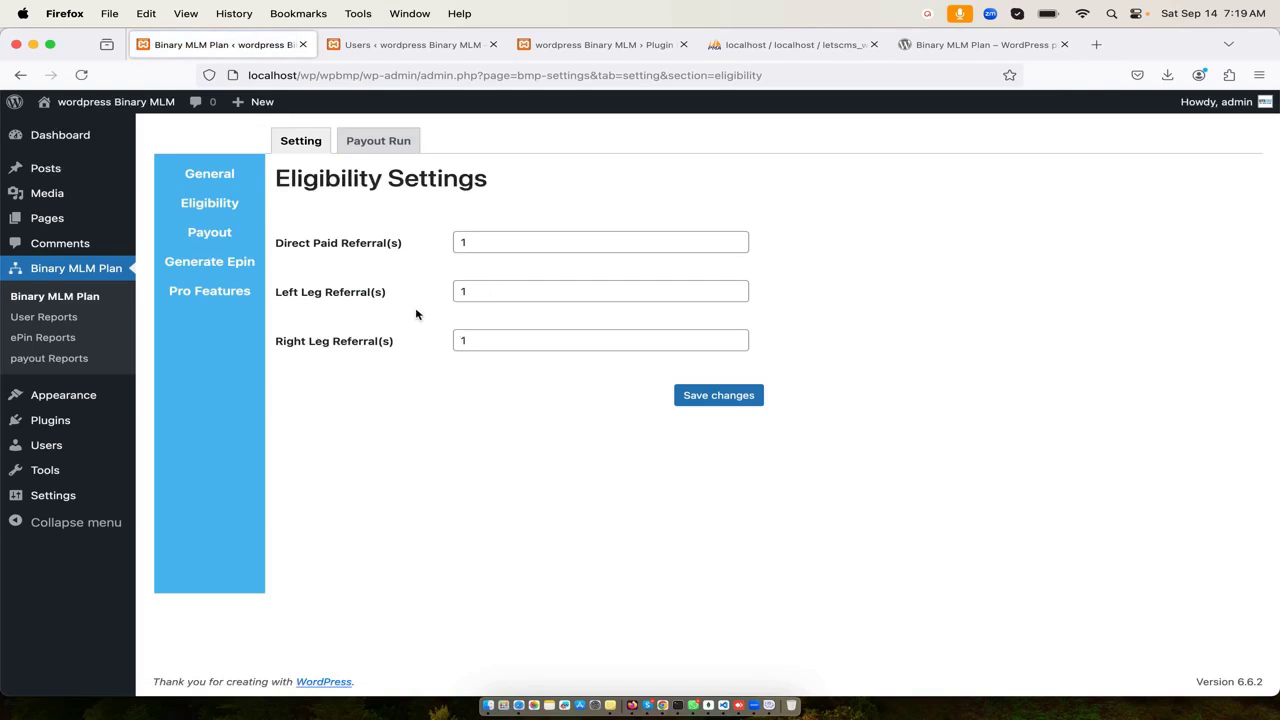
{"action": "left_click", "coordinate": [385, 142]}
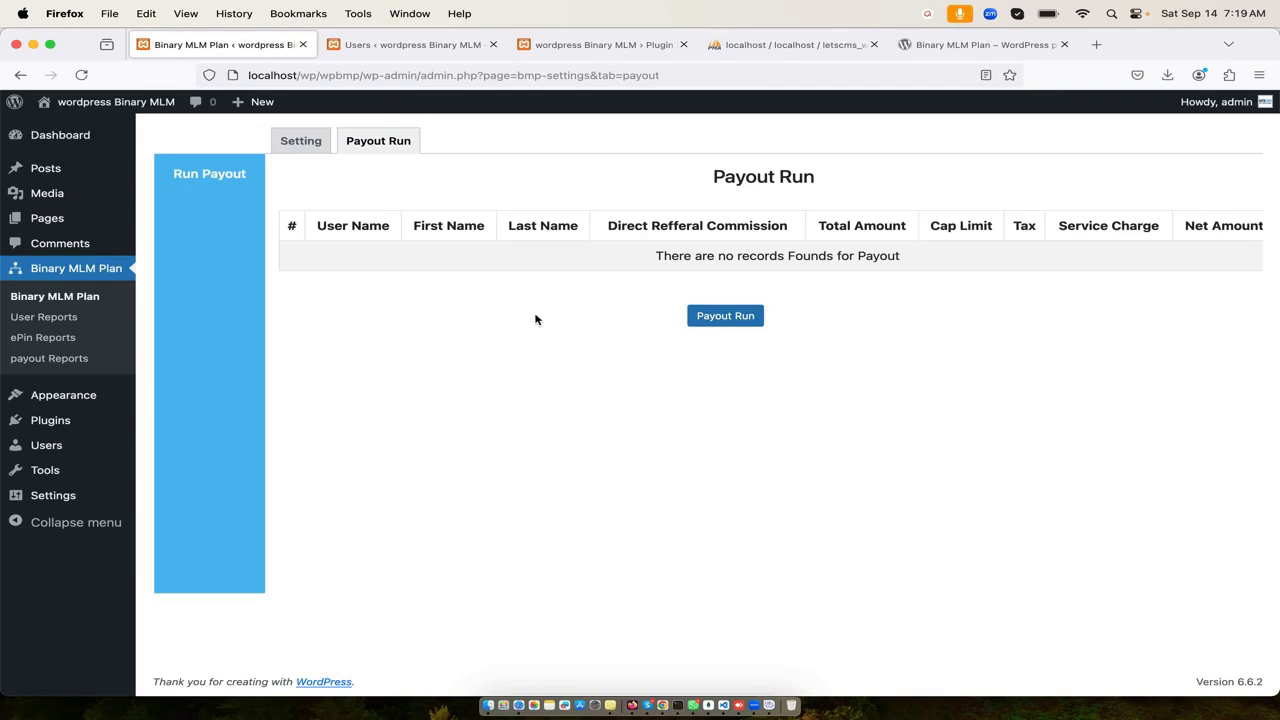
{"action": "left_click", "coordinate": [300, 150]}
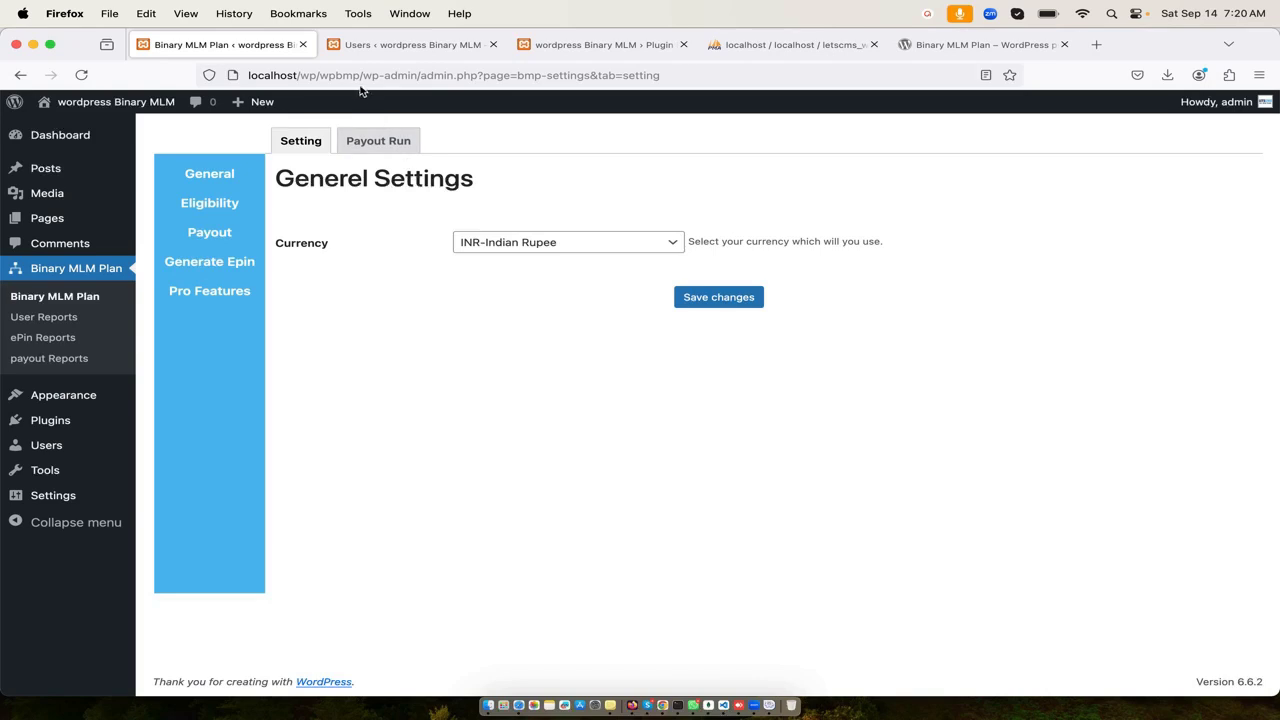
- Copy the local site address and switch to another application
{"action": "left_click_drag", "start_coordinate": [360, 83], "coordinate": [198, 72]}
{"action": "key", "text": "super+c"}
{"action": "key", "text": "super+Tab"}
{"action": "key", "text": "super+Tab"}
{"action": "key", "text": "super+Tab"}
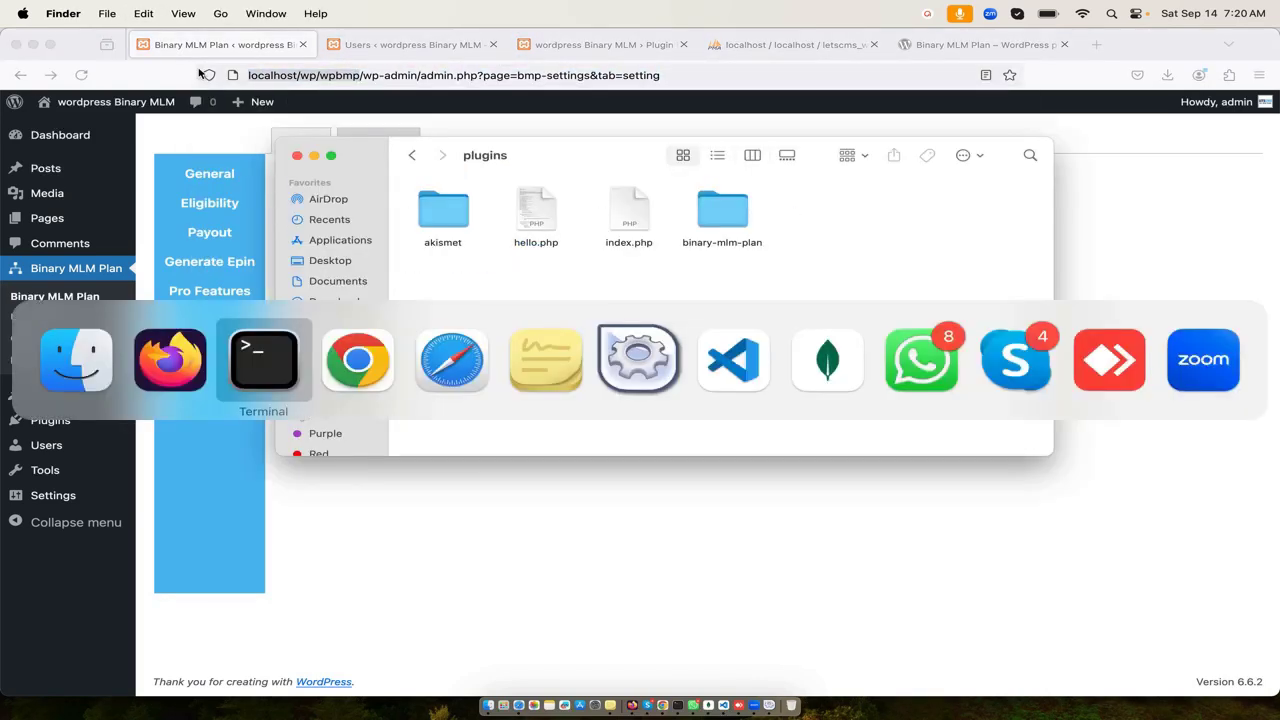
{"action": "key", "text": "super+Tab"}
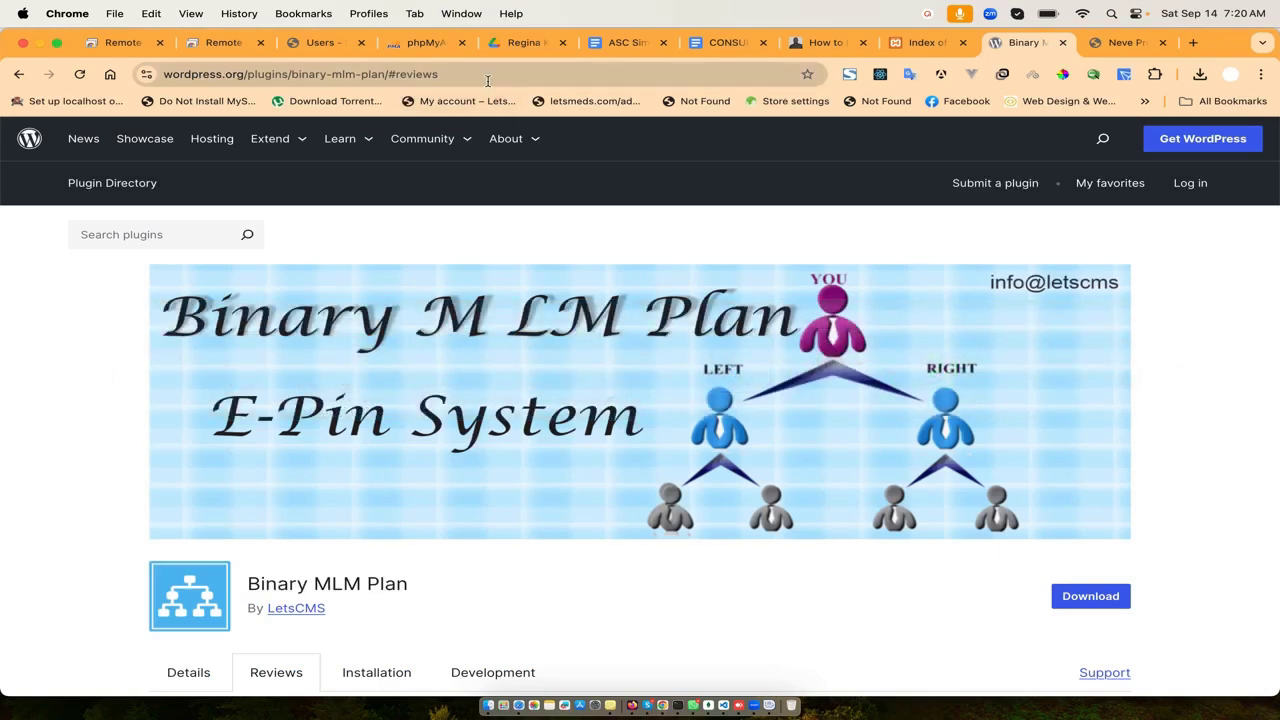
- Load the local WordPress site from the copied address and open the member registration page
{"action": "left_click", "coordinate": [487, 74]}
{"action": "key", "text": "super+v"}
{"action": "key", "text": "Return"}
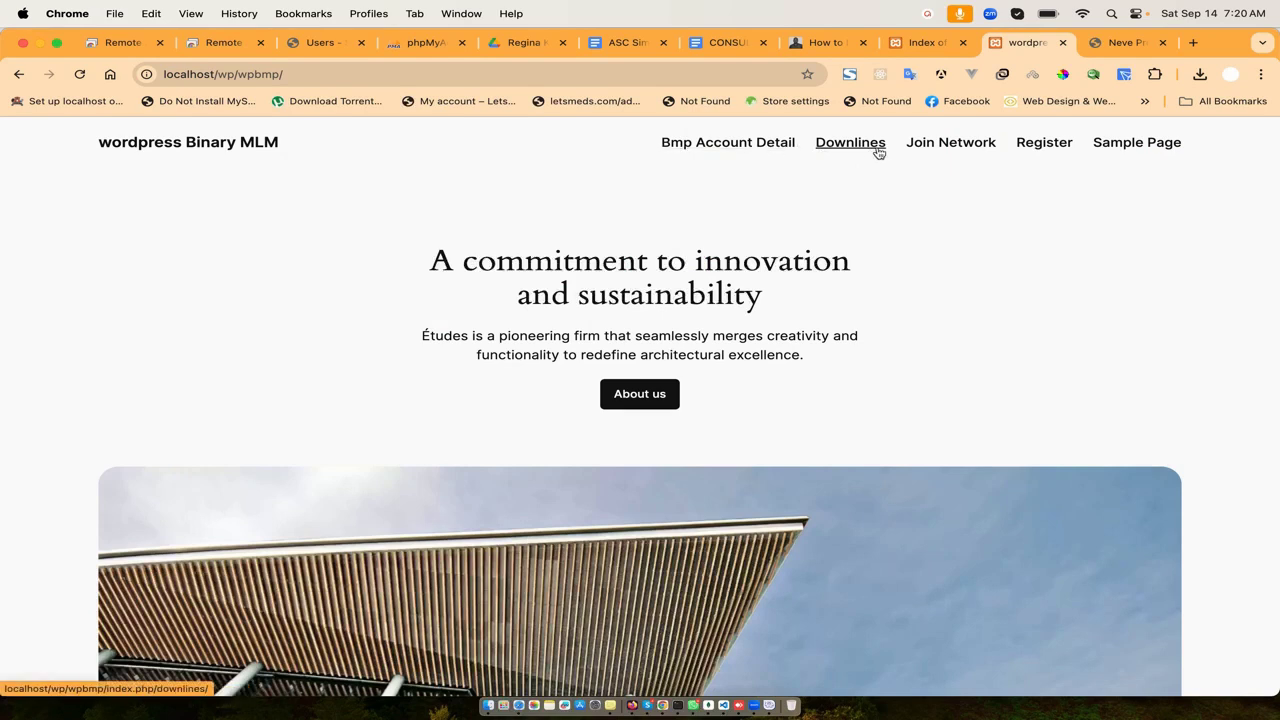
{"action": "left_click", "coordinate": [1043, 145]}
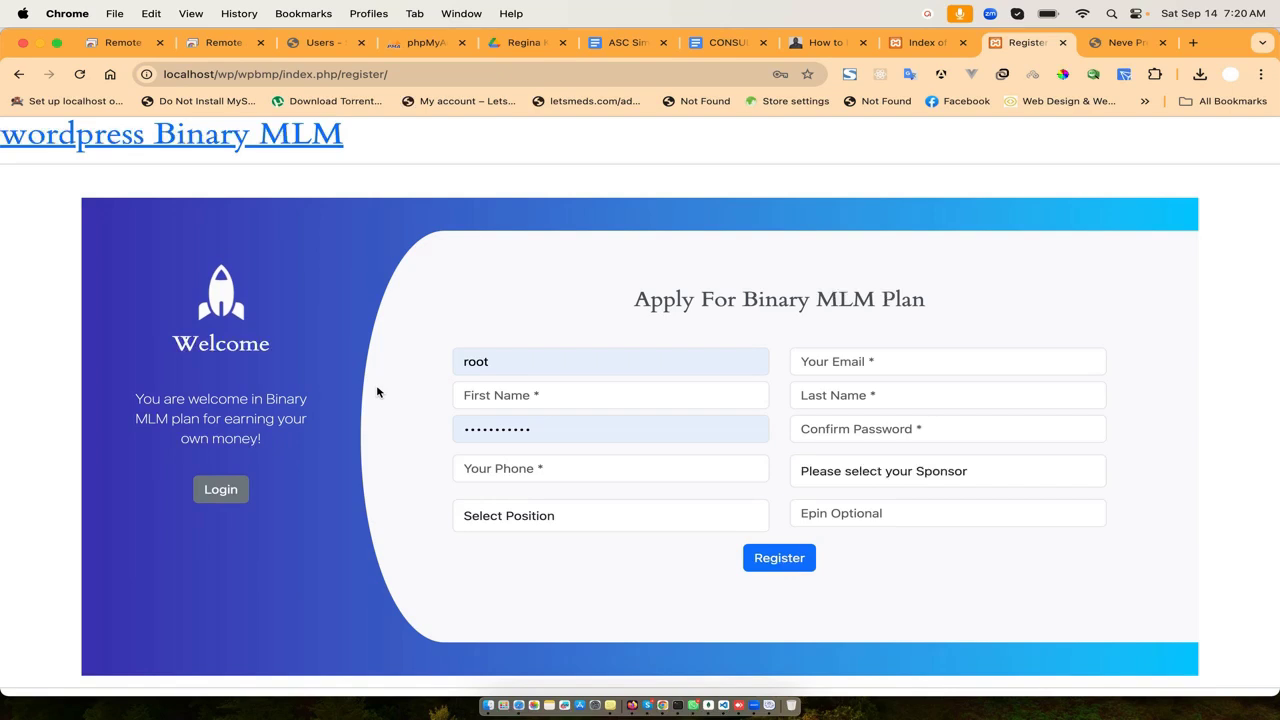
- Fill in username 'firstuser', the e-mail address, first name 'first' and last name 'user'
{"action": "left_click", "coordinate": [508, 366]}
{"action": "double_click", "coordinate": [508, 366]}
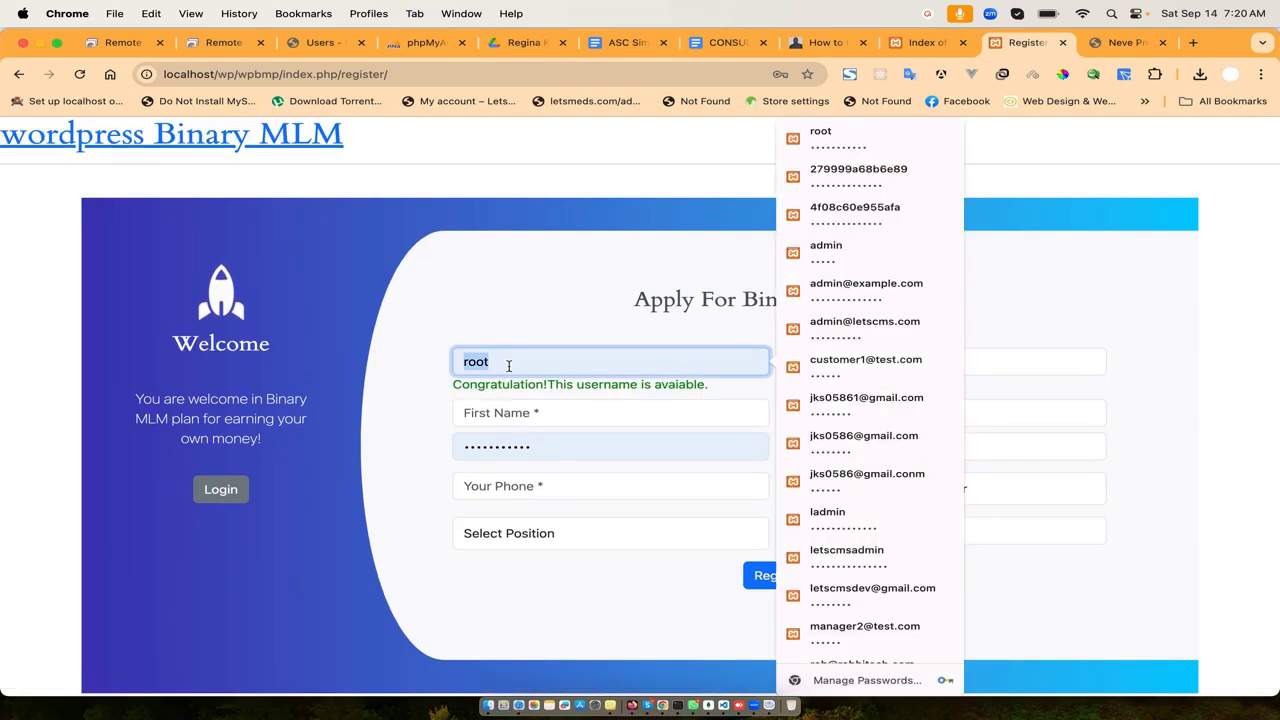
{"action": "type", "text": "firstuser"}
{"action": "key", "text": "Tab"}
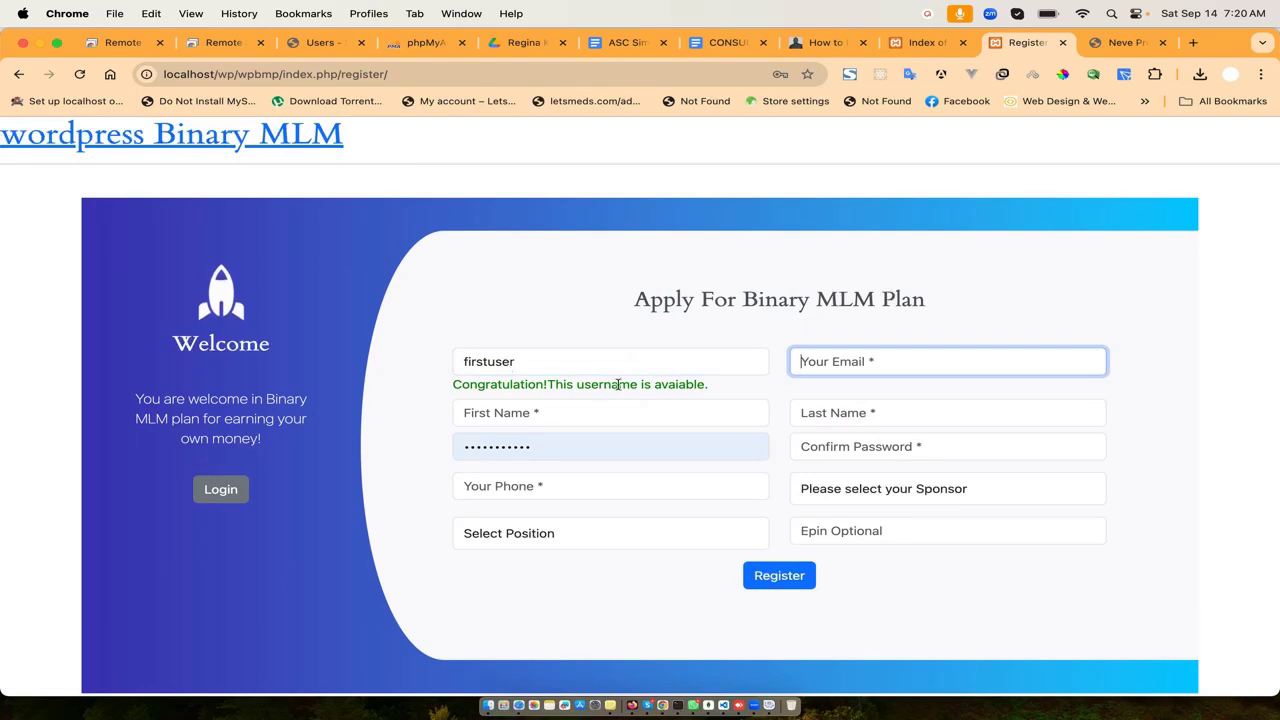
{"action": "type", "text": "d"}
{"action": "key", "text": "BackSpace"}
{"action": "type", "text": "firstuser@test.com"}
{"action": "key", "text": "Tab"}
{"action": "type", "text": "first"}
{"action": "key", "text": "Tab"}
{"action": "type", "text": "user"}
- Enter the account password and confirmation, and fill the phone number from suggestions
{"action": "key", "text": "Tab"}
{"action": "type", "text": "1"}
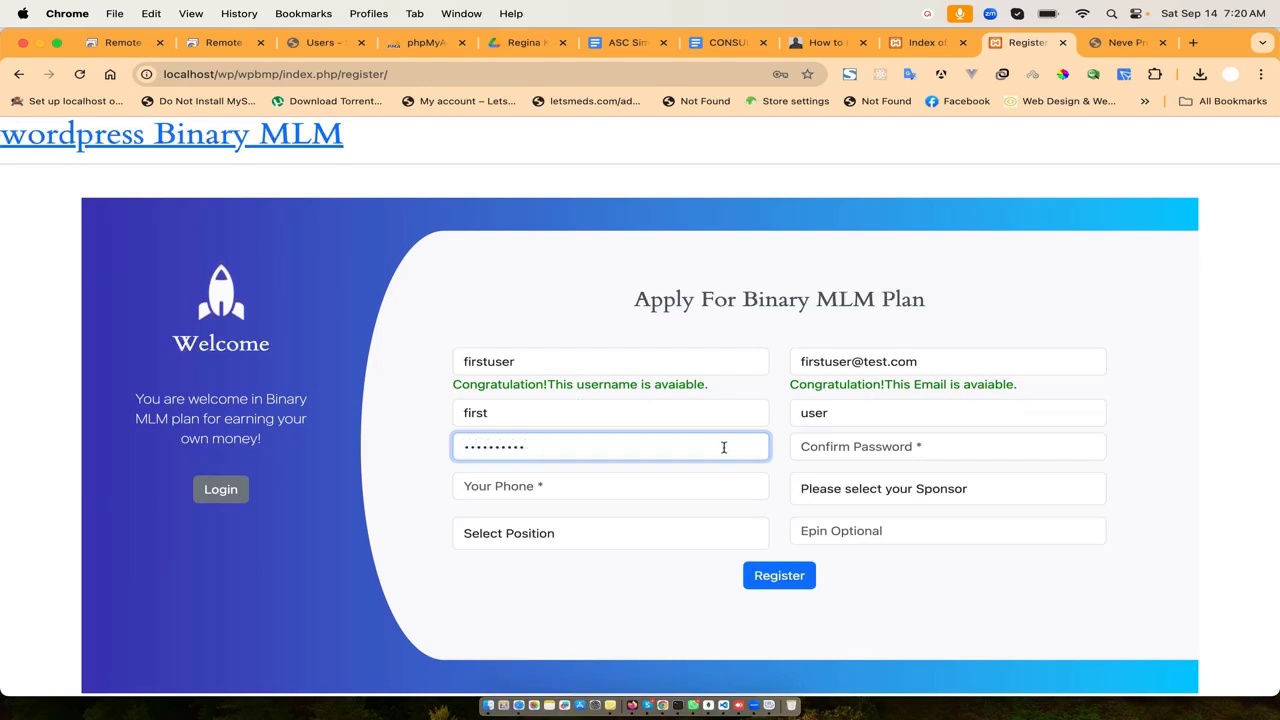
{"action": "left_click", "coordinate": [869, 449]}
{"action": "type", "text": "12"}
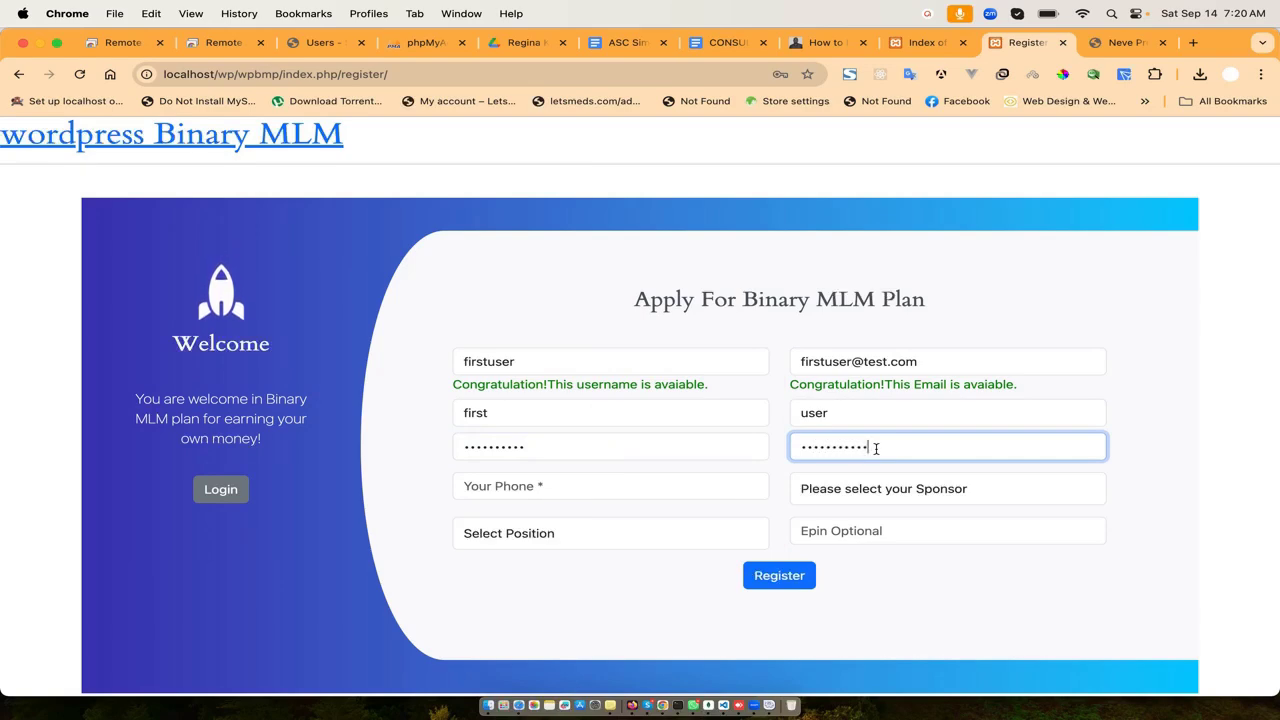
{"action": "left_click", "coordinate": [742, 490]}
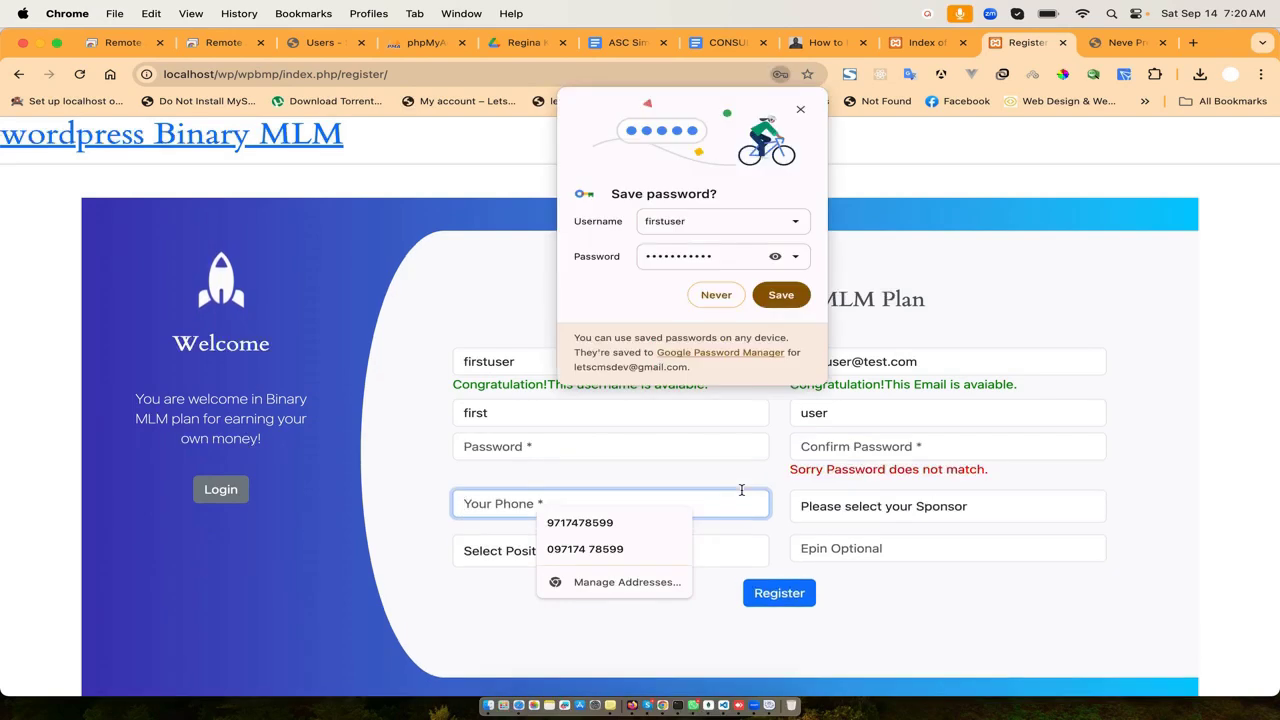
{"action": "left_click", "coordinate": [680, 522]}
{"action": "left_click", "coordinate": [860, 508]}
{"action": "left_click", "coordinate": [869, 454]}
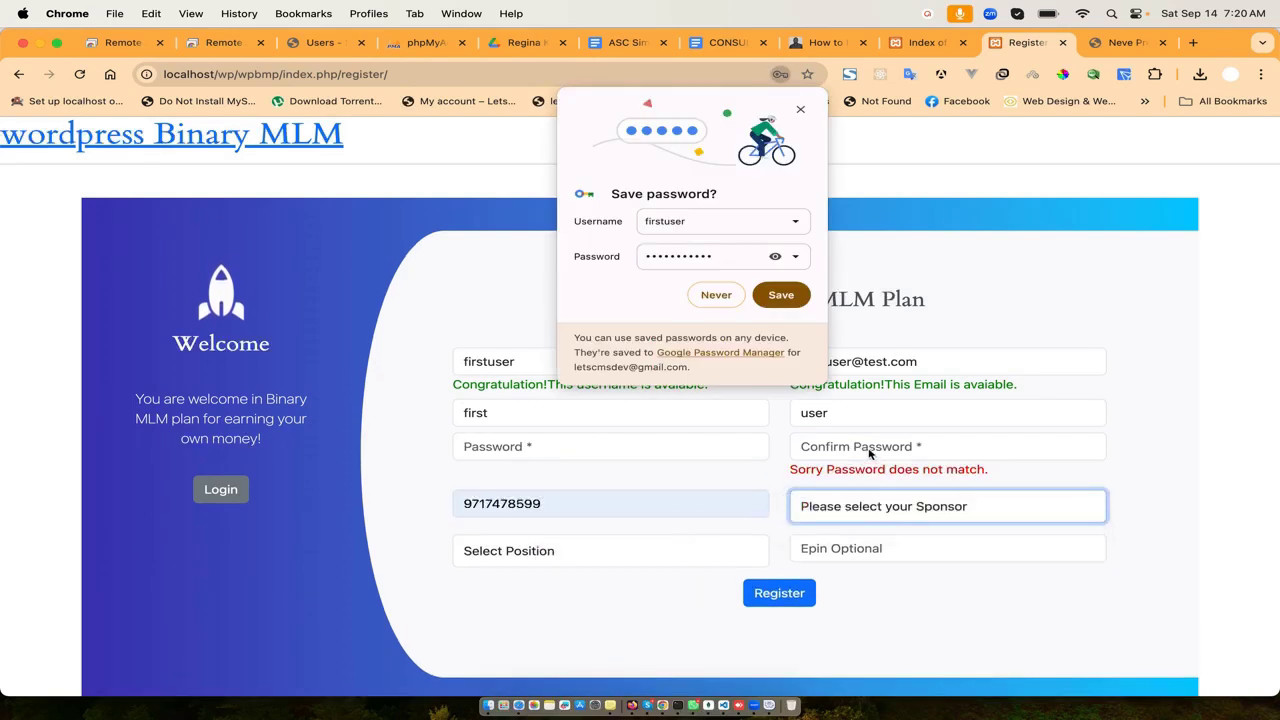
- Re-enter the account password and its confirmation so the password validates
{"action": "left_click", "coordinate": [648, 452]}
{"action": "type", "text": "1"}
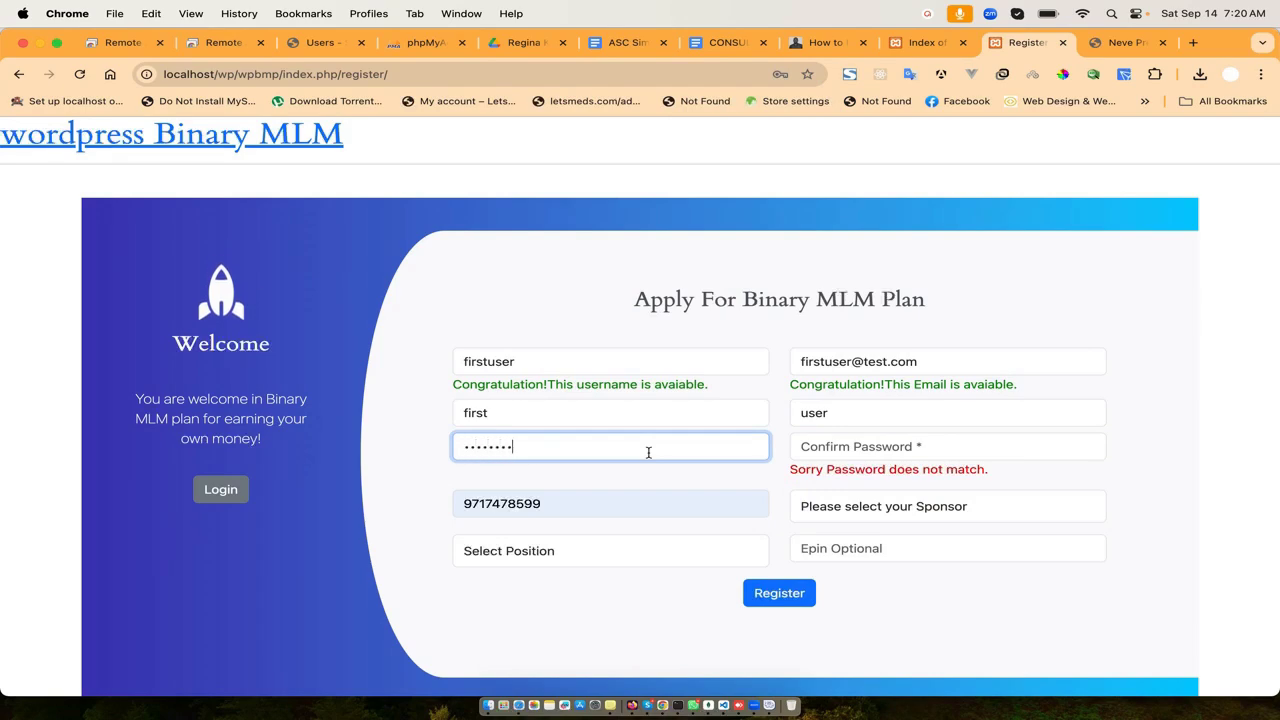
{"action": "key", "text": "Tab"}
{"action": "type", "text": "1"}
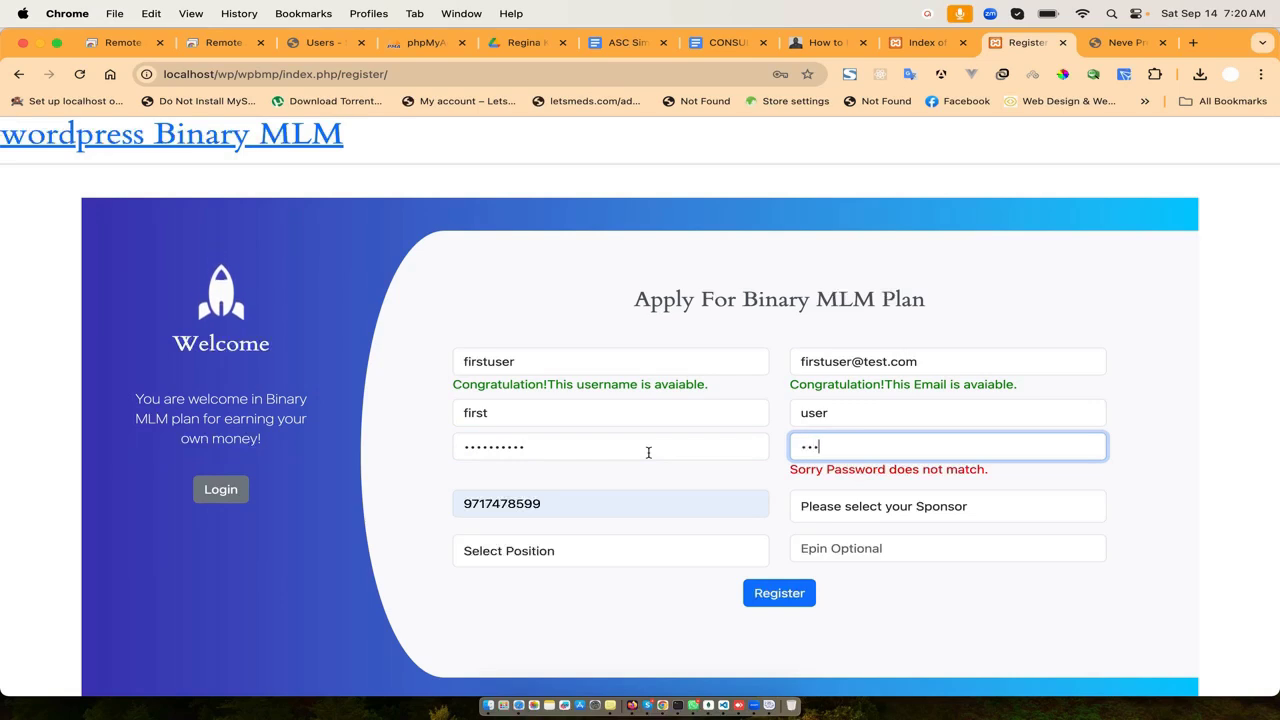
{"action": "type", "text": "234567890"}
{"action": "left_click", "coordinate": [762, 475]}
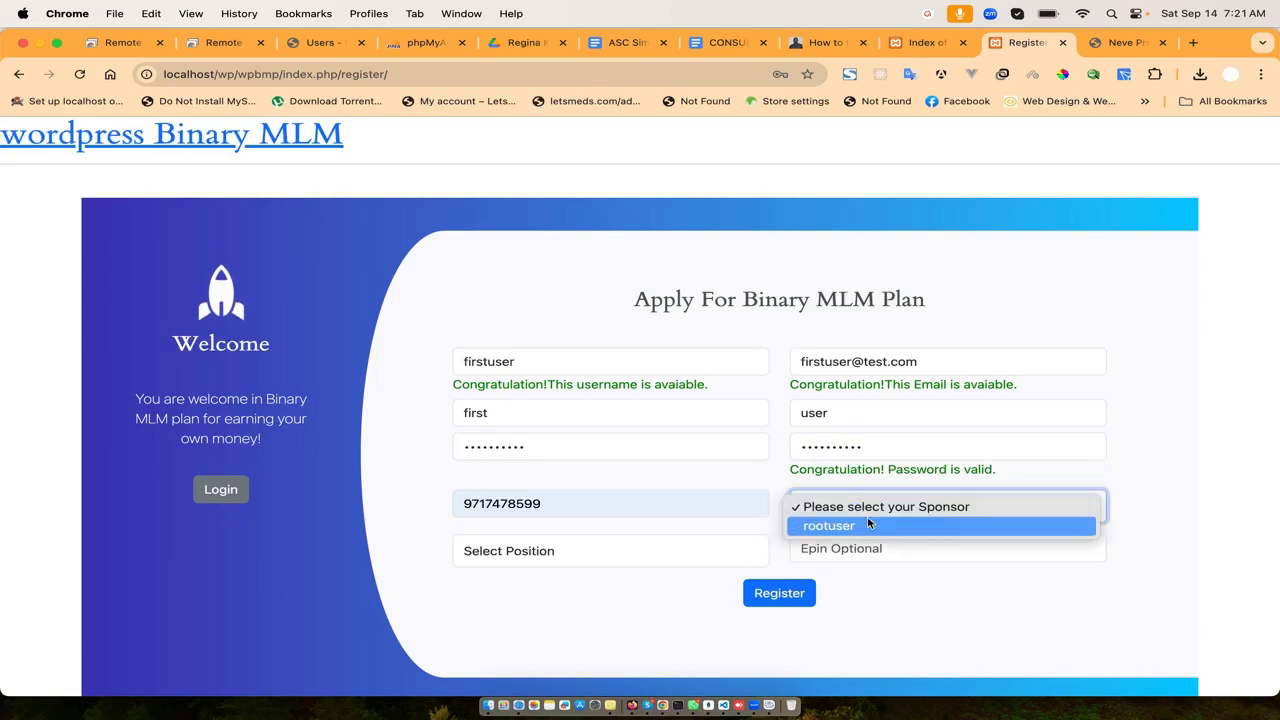
- Choose rootuser as sponsor, place the member on the Left, and submit the registration
{"action": "left_click", "coordinate": [862, 526]}
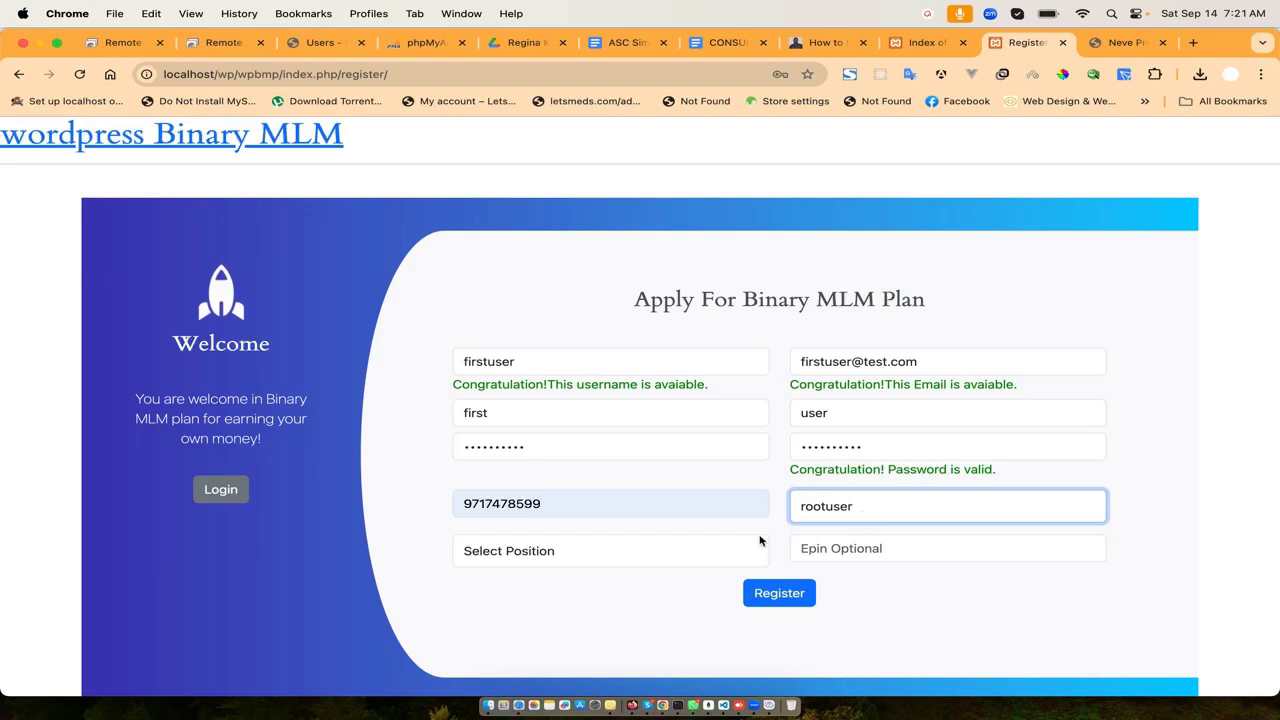
{"action": "left_click", "coordinate": [702, 545]}
{"action": "left_click", "coordinate": [646, 570]}
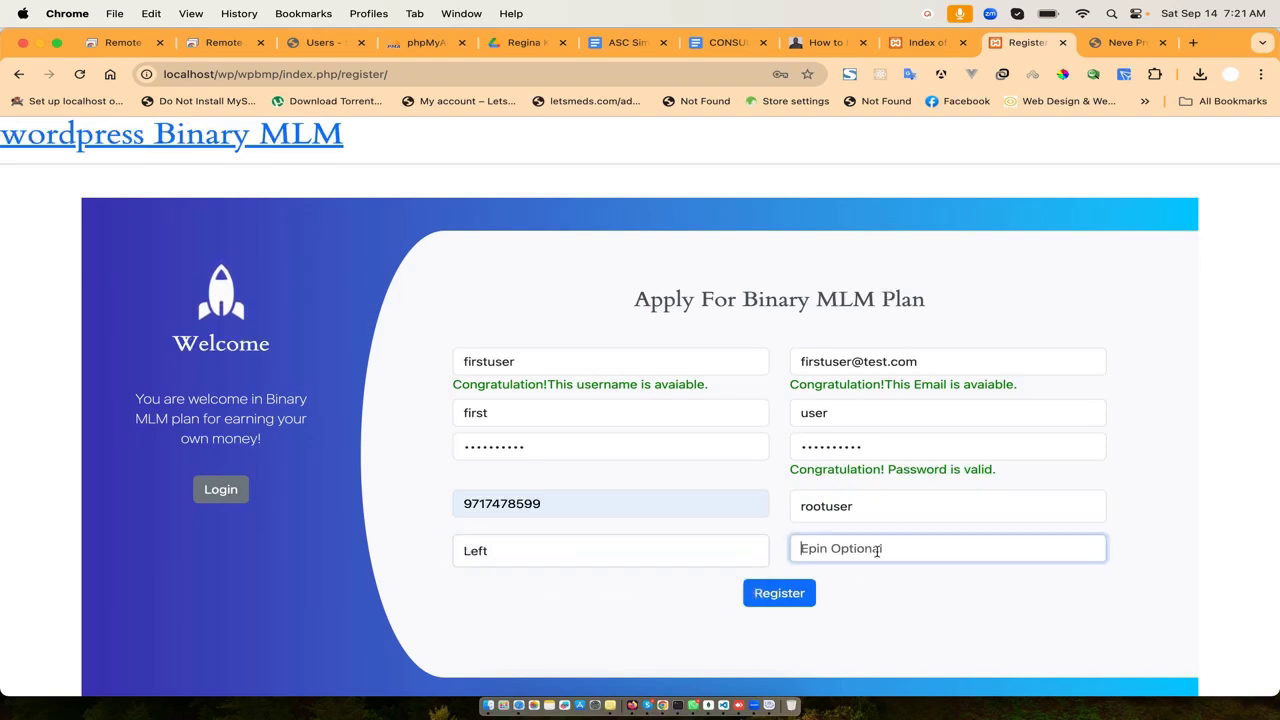
{"action": "left_click", "coordinate": [877, 549]}
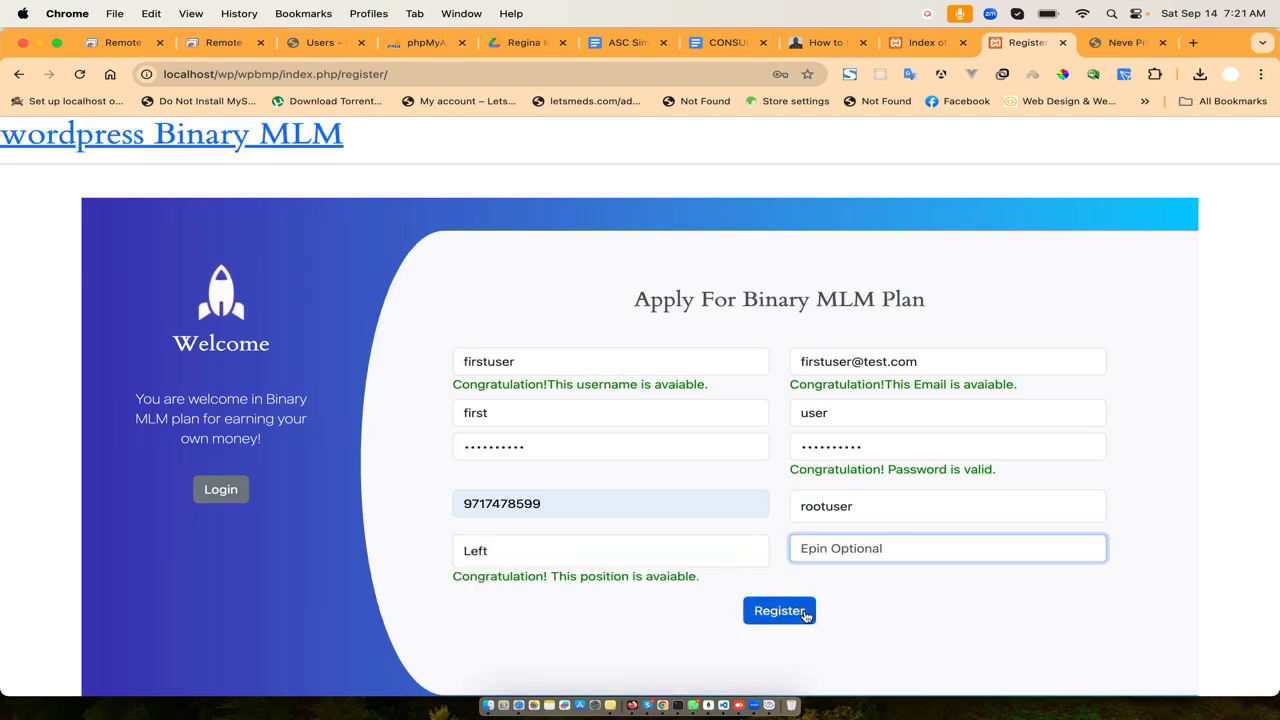
{"action": "left_click", "coordinate": [806, 615]}
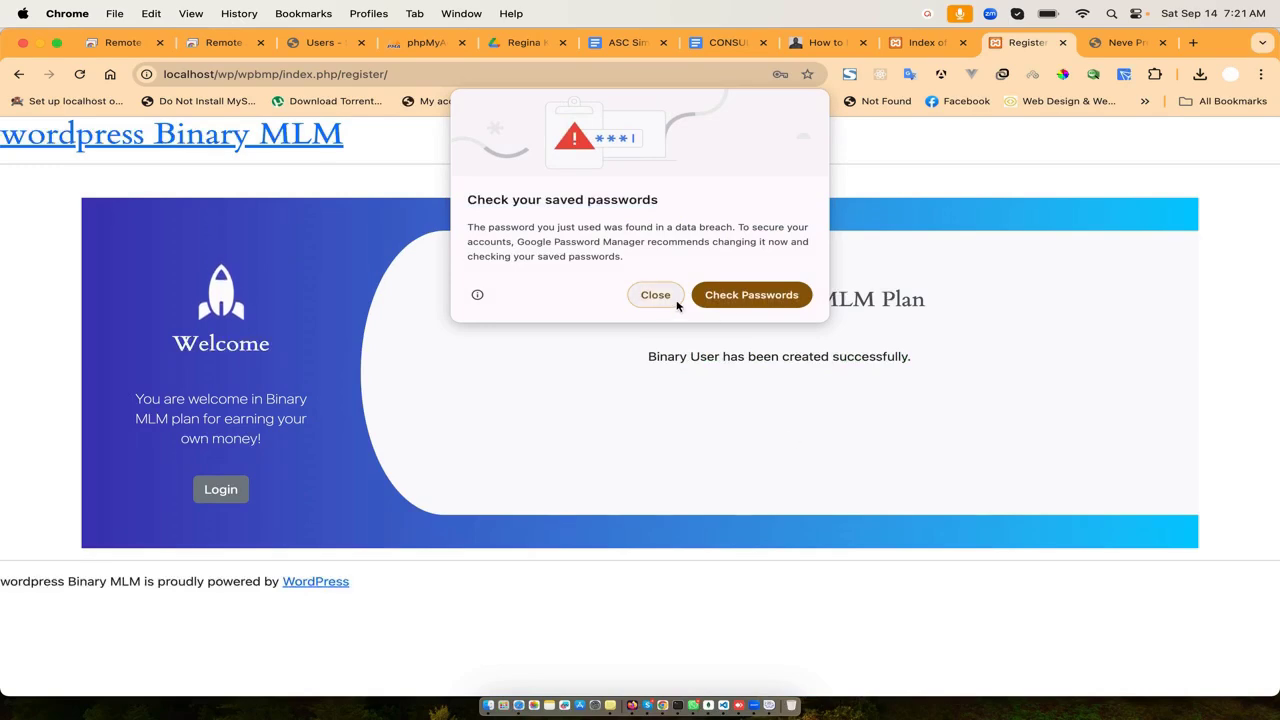
- Dismiss the browser's password warnings and go to the login page
{"action": "left_click", "coordinate": [669, 298]}
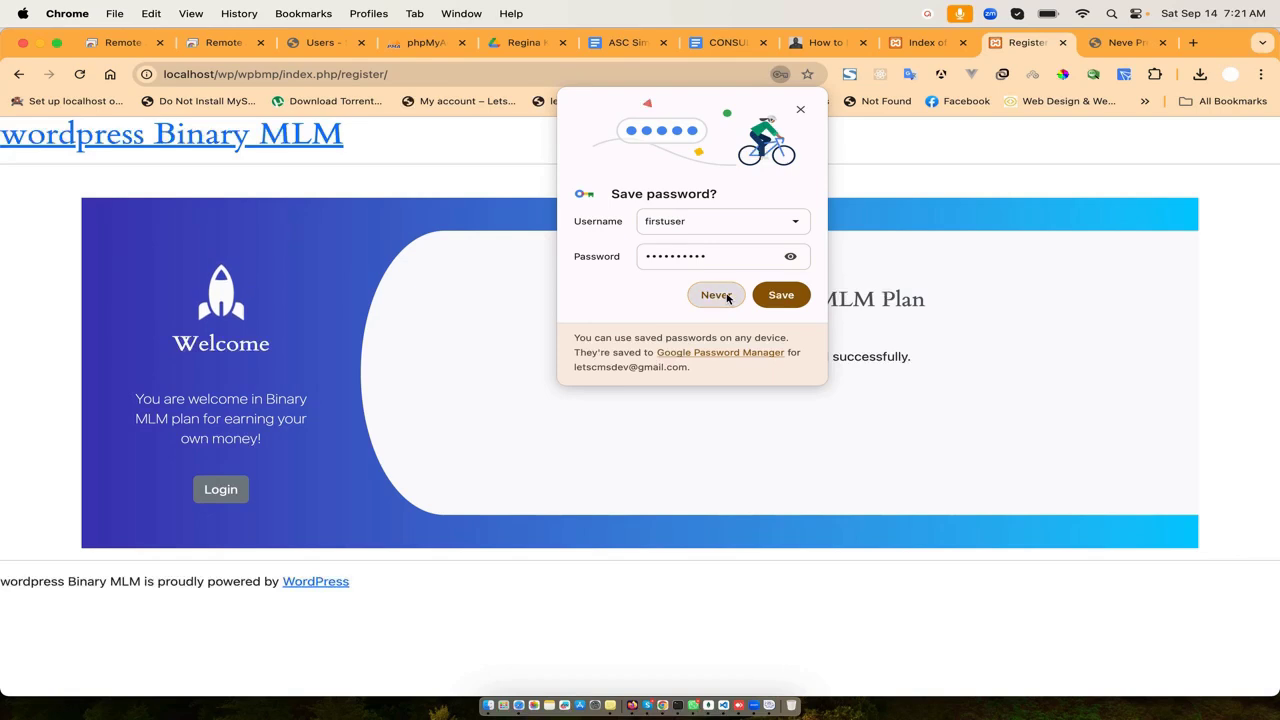
{"action": "left_click", "coordinate": [716, 300]}
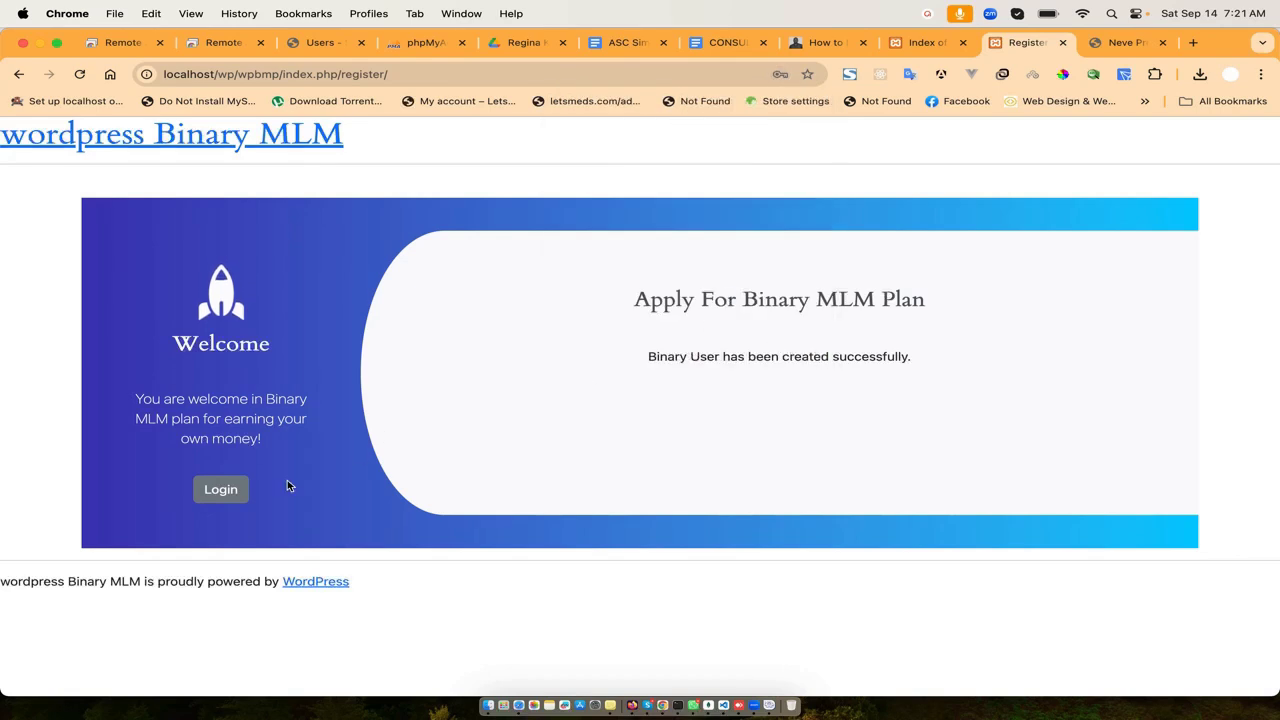
{"action": "left_click", "coordinate": [221, 489]}
- Log in as firstuser with Remember Me checked, dismissing the password warning
{"action": "left_click", "coordinate": [640, 304]}
{"action": "double_click", "coordinate": [634, 306]}
{"action": "type", "text": "firstuser"}
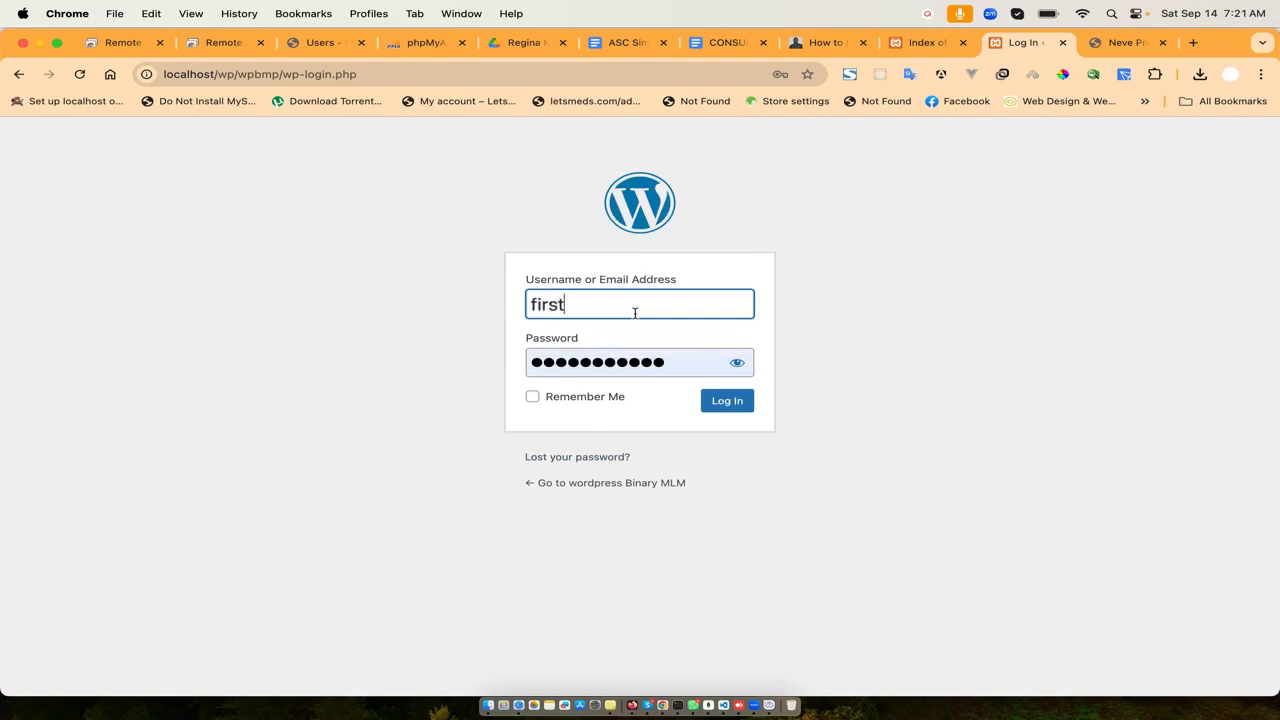
{"action": "key", "text": "Tab"}
{"action": "type", "text": "1234567890"}
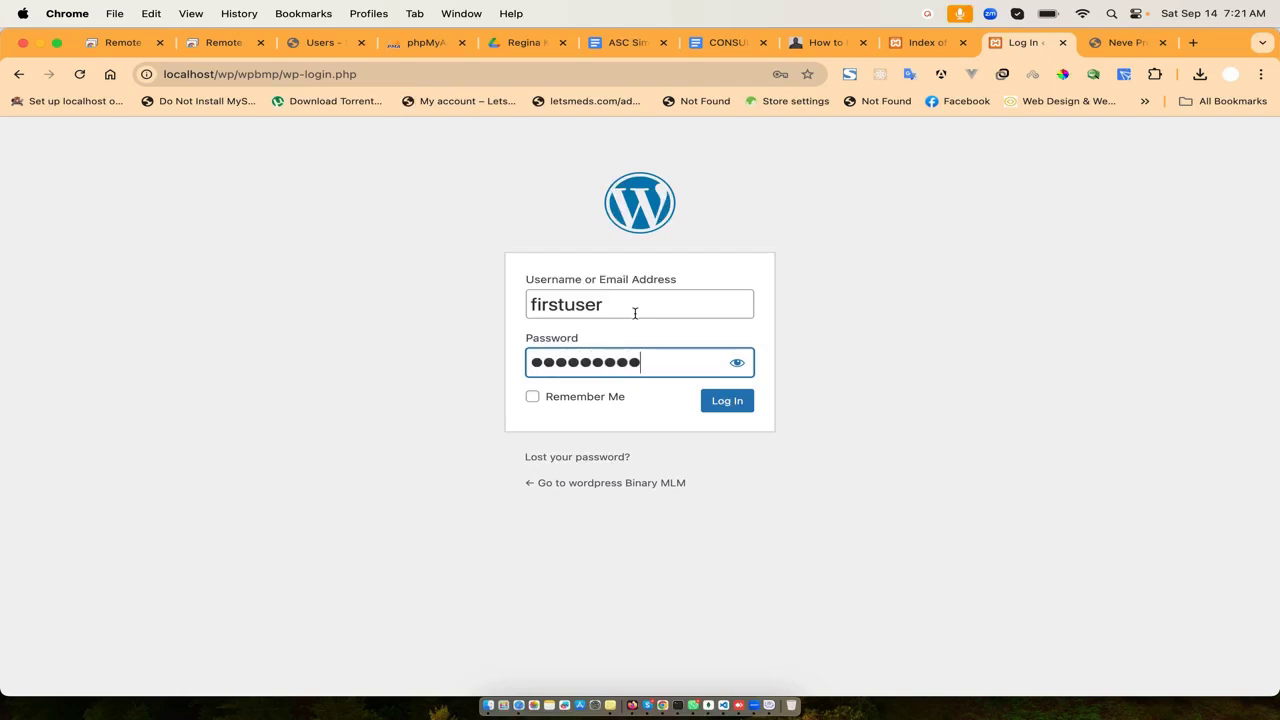
{"action": "left_click", "coordinate": [605, 398]}
{"action": "left_click", "coordinate": [727, 400]}
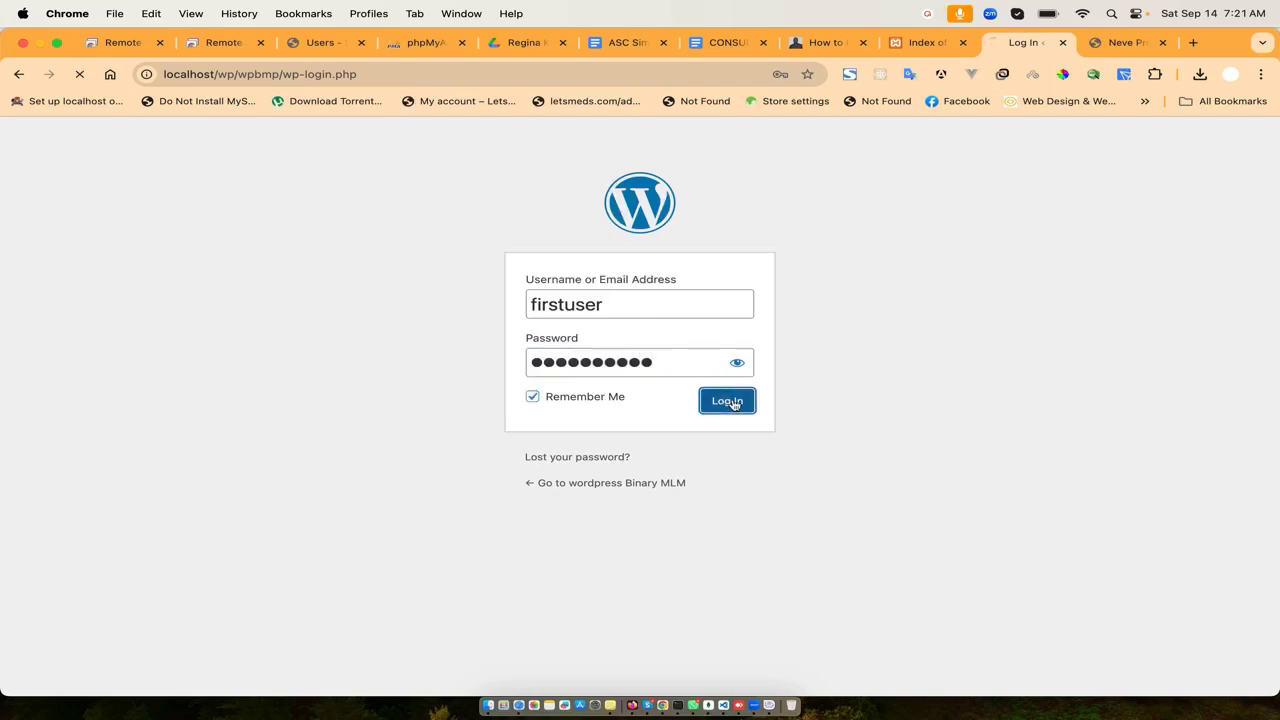
{"action": "left_click", "coordinate": [654, 294]}
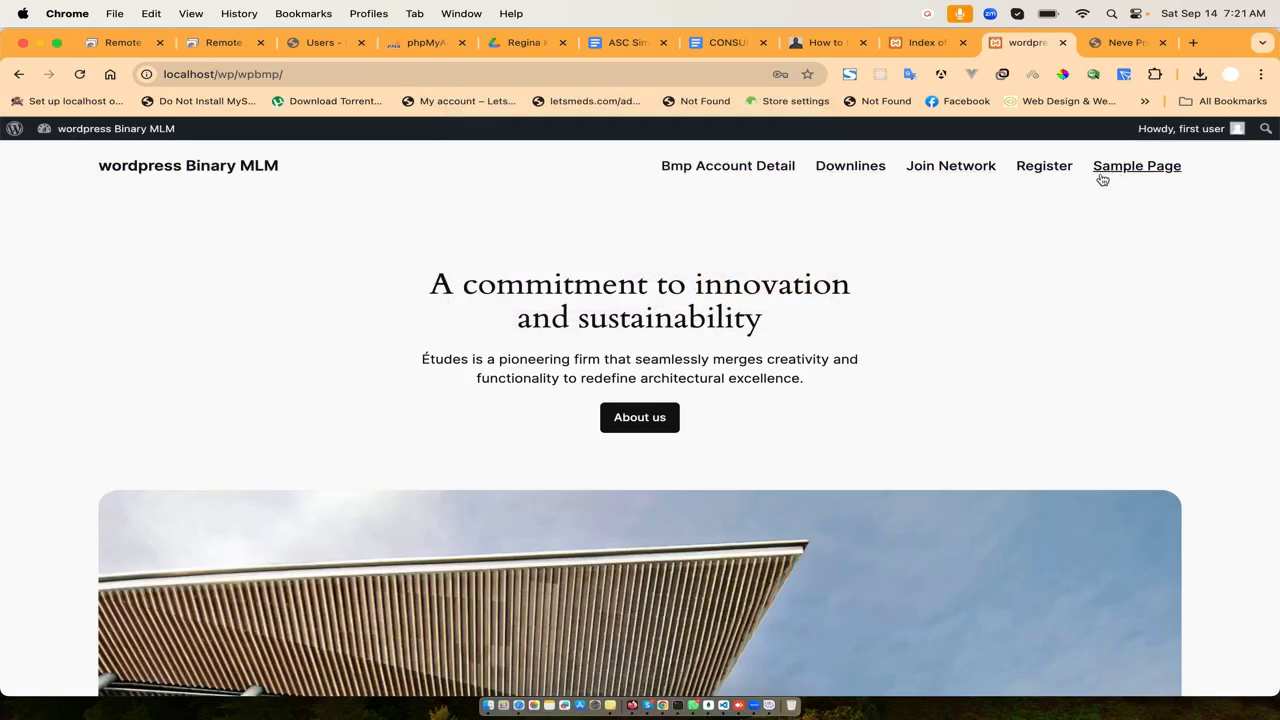
- Open and scroll through firstuser's Bmp Account Detail page
{"action": "left_click", "coordinate": [746, 170]}
{"action": "scroll", "coordinate": [531, 379], "scroll_direction": "down", "scroll_amount": 3}
{"action": "scroll", "coordinate": [529, 376], "scroll_direction": "up", "scroll_amount": 3}
{"action": "scroll", "coordinate": [1020, 198], "scroll_direction": "down", "scroll_amount": 1}
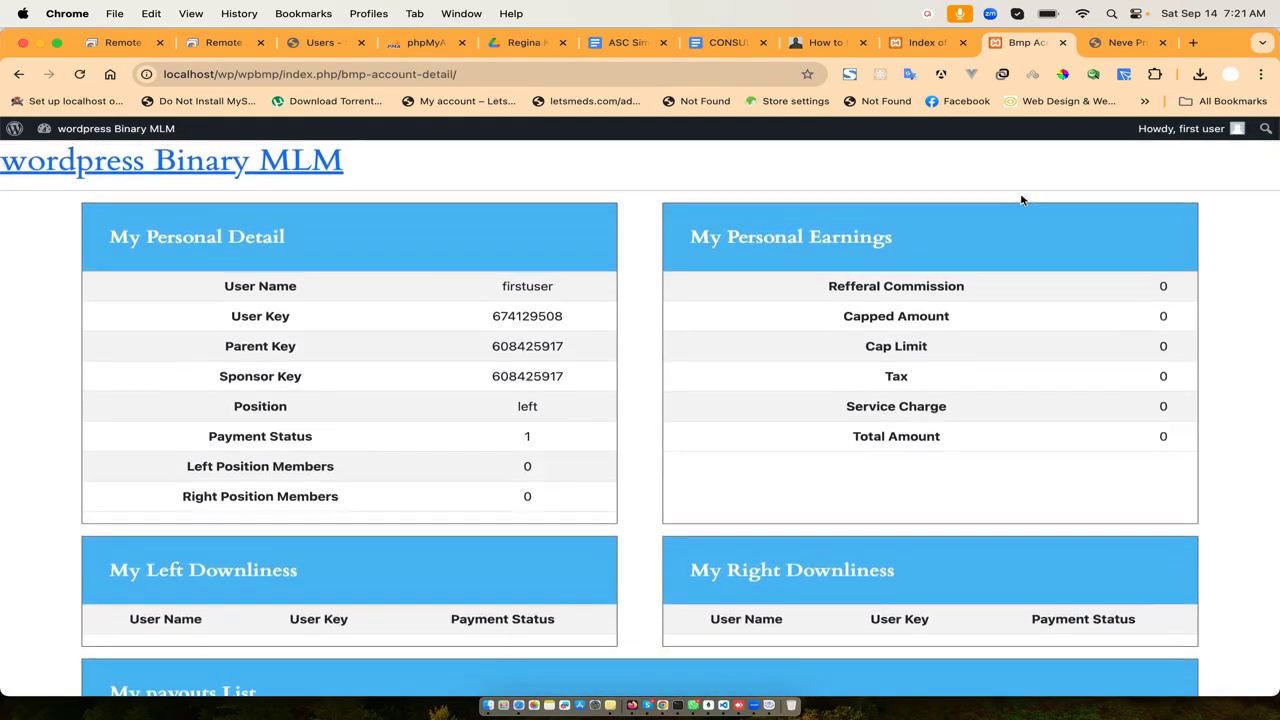
- Go back and open the Downlines tree, showing one node and two empty ADD slots
{"action": "left_click", "coordinate": [18, 74]}
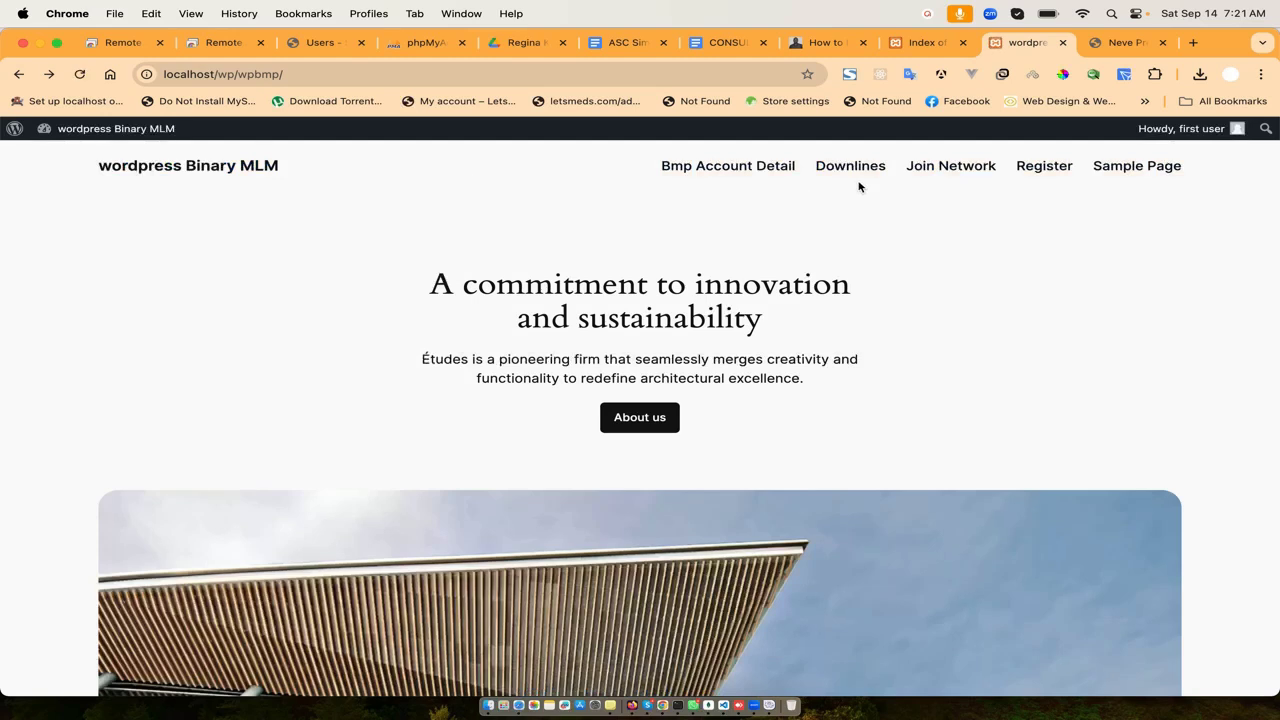
{"action": "left_click", "coordinate": [852, 166]}
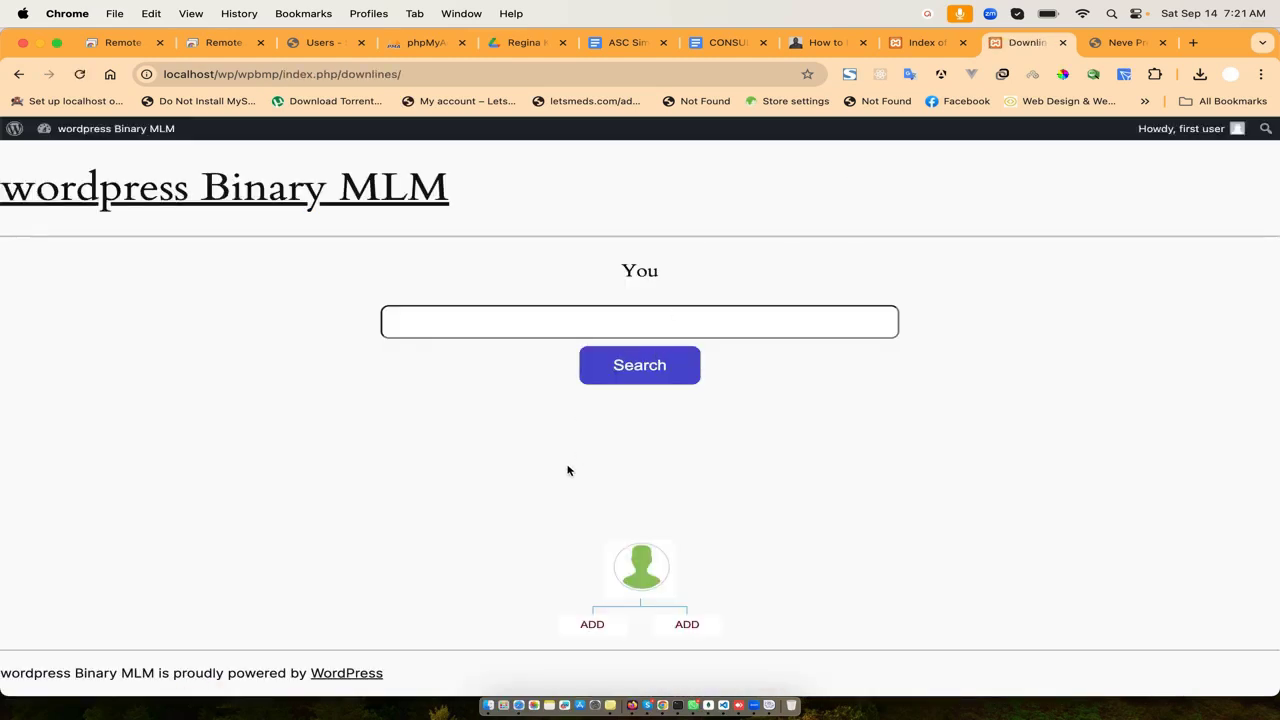
{"action": "mouse_move", "coordinate": [649, 569]}
- Log out firstuser and sign in as rootuser, retrying the account password
{"action": "mouse_move", "coordinate": [1190, 128]}
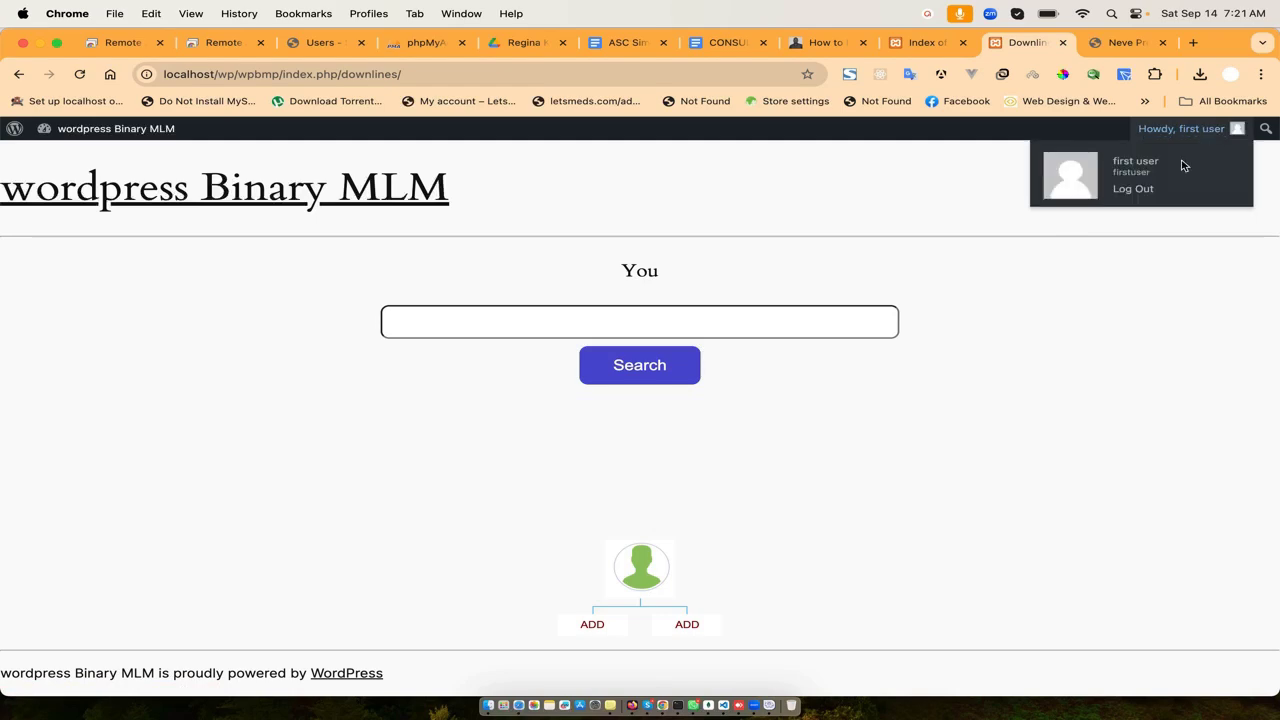
{"action": "left_click", "coordinate": [1138, 190]}
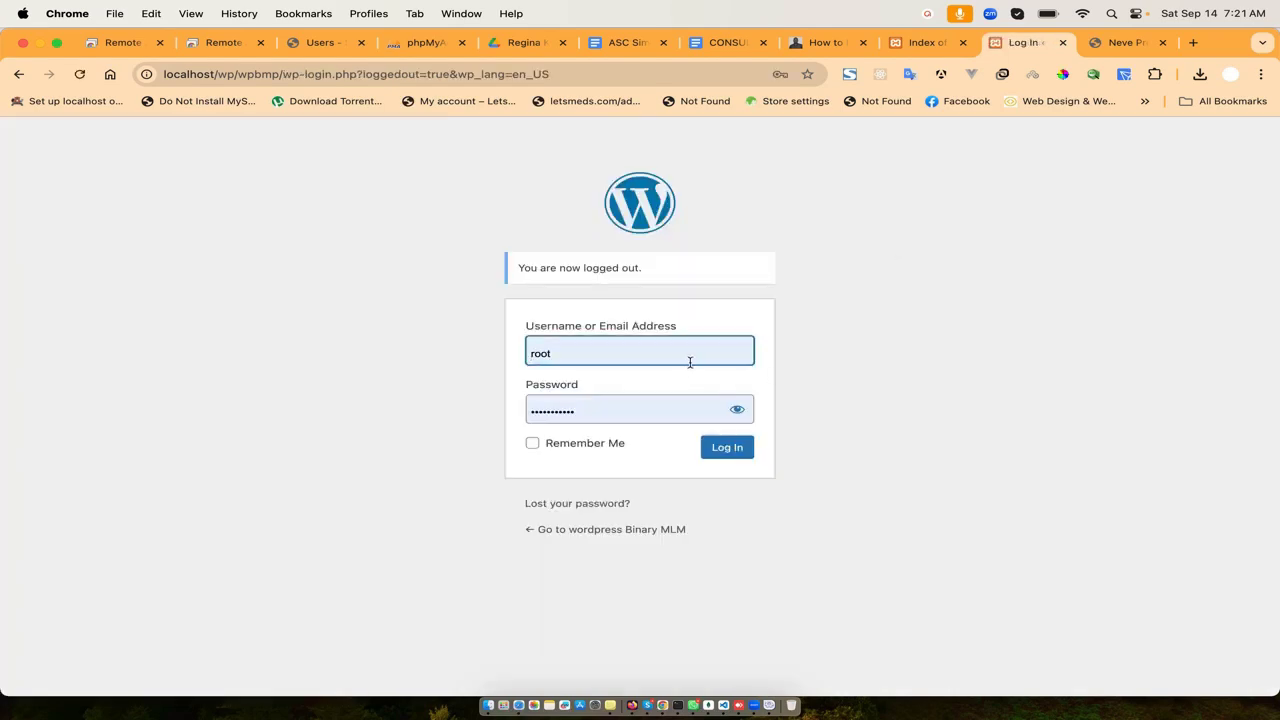
{"action": "left_click", "coordinate": [690, 362]}
{"action": "type", "text": "user"}
{"action": "key", "text": "Tab"}
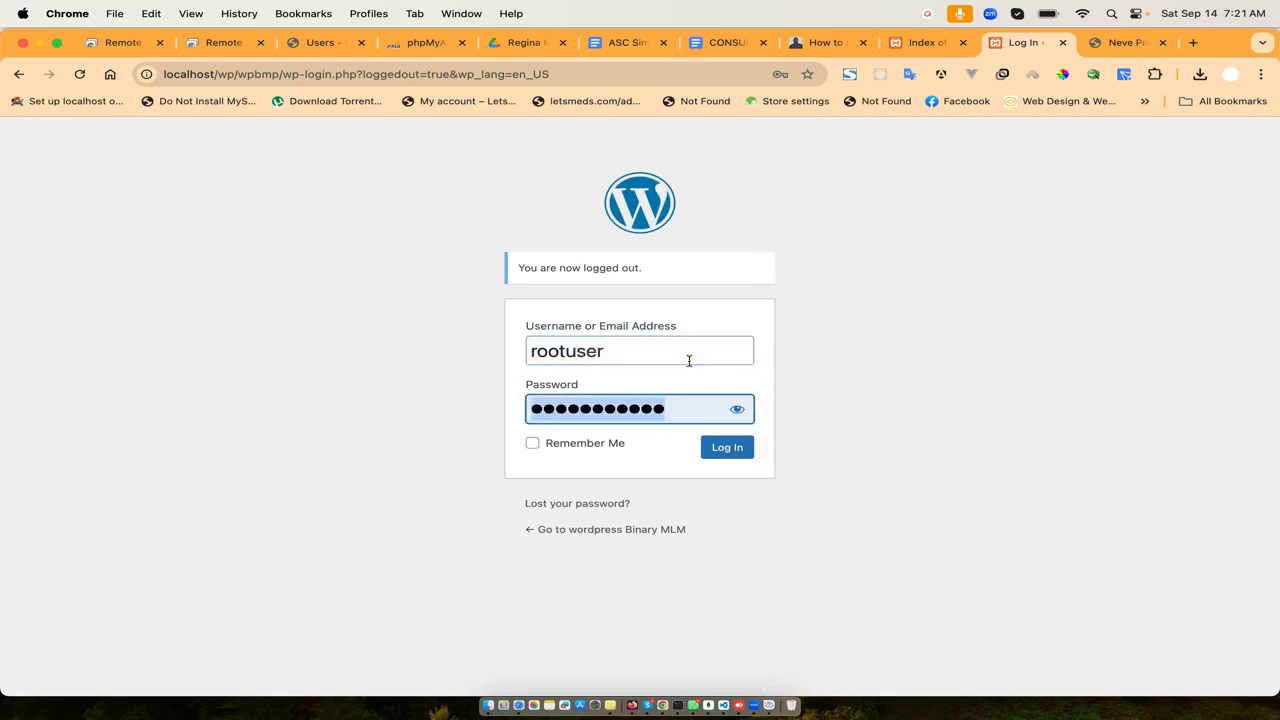
{"action": "left_click", "coordinate": [740, 449]}
{"action": "left_click", "coordinate": [624, 438]}
{"action": "type", "text": "*******"}
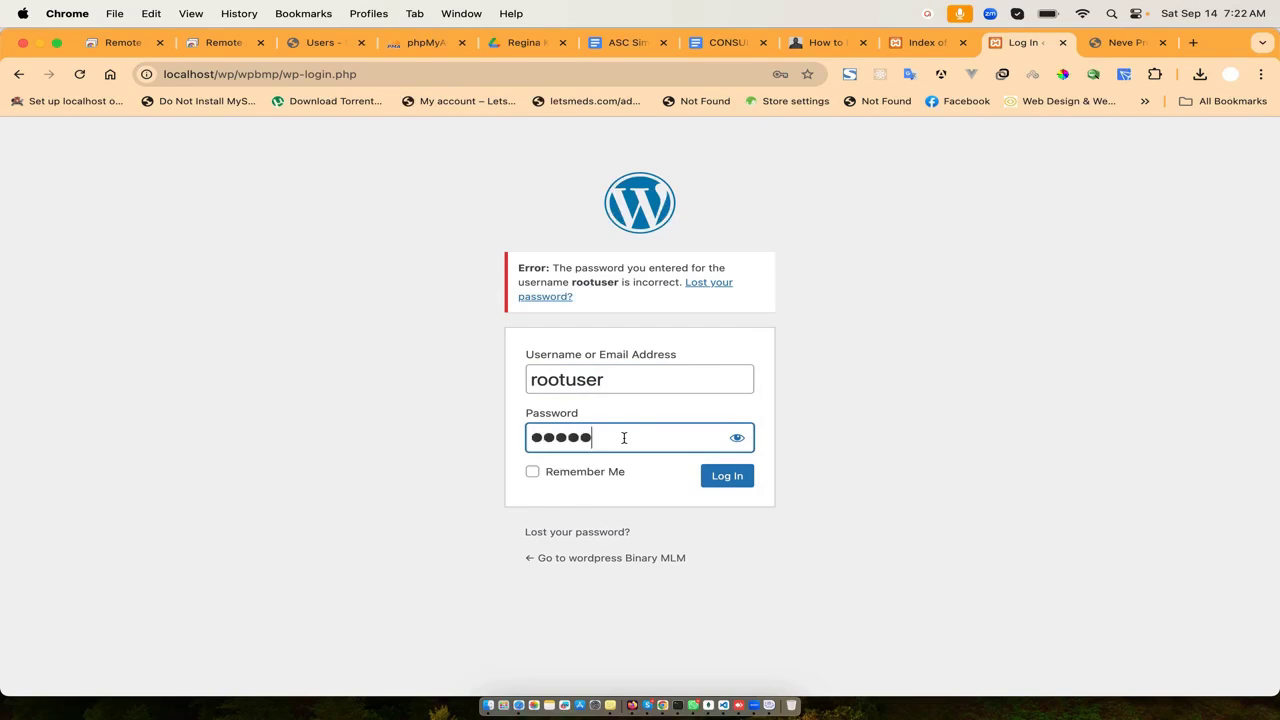
{"action": "type", "text": "**"}
{"action": "left_click", "coordinate": [726, 475]}
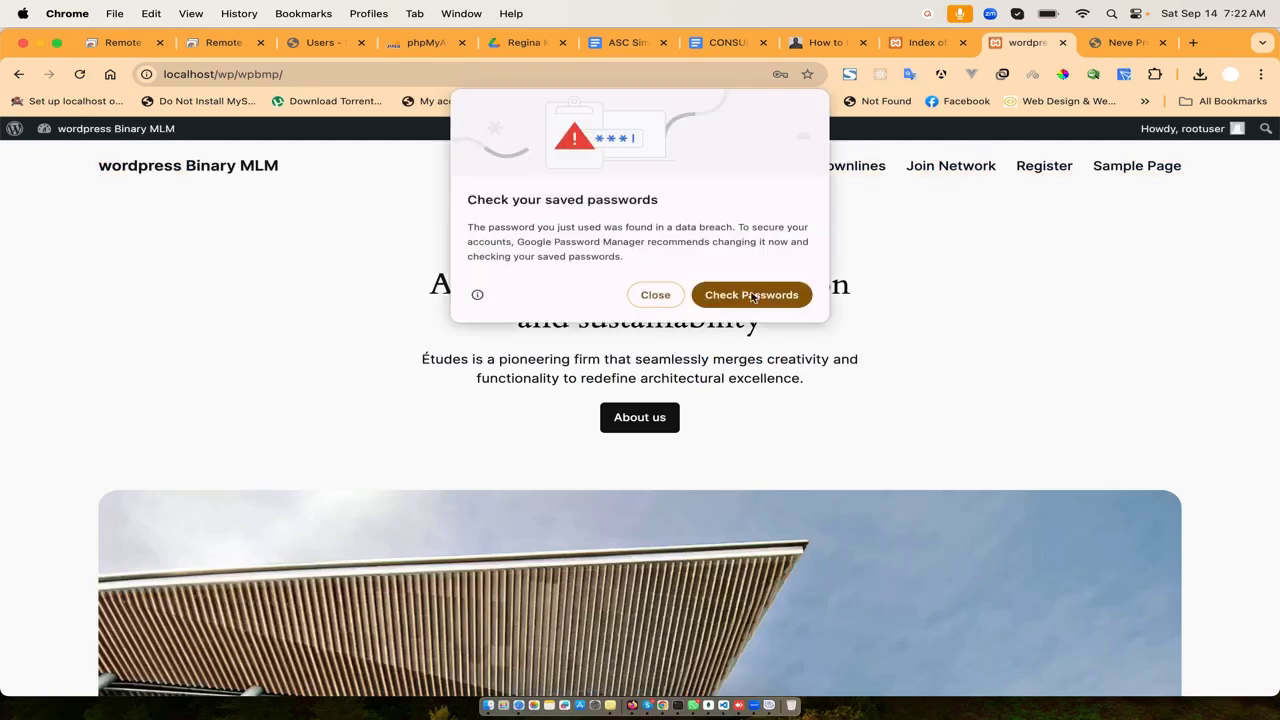
{"action": "left_click", "coordinate": [655, 295]}
- Open rootuser's Downlines tree with firstuser on the left, and try the right ADD slot
{"action": "left_click", "coordinate": [857, 168]}
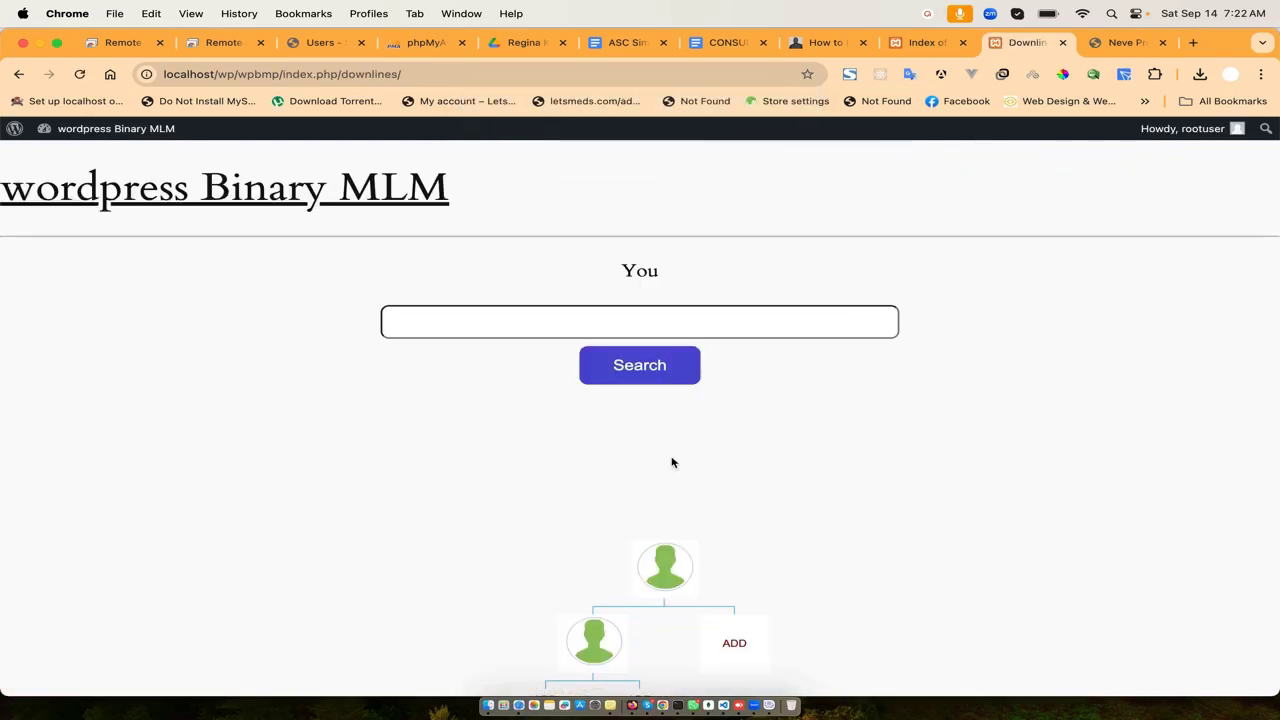
{"action": "scroll", "coordinate": [724, 486], "scroll_direction": "down", "scroll_amount": 2}
{"action": "mouse_move", "coordinate": [672, 500]}
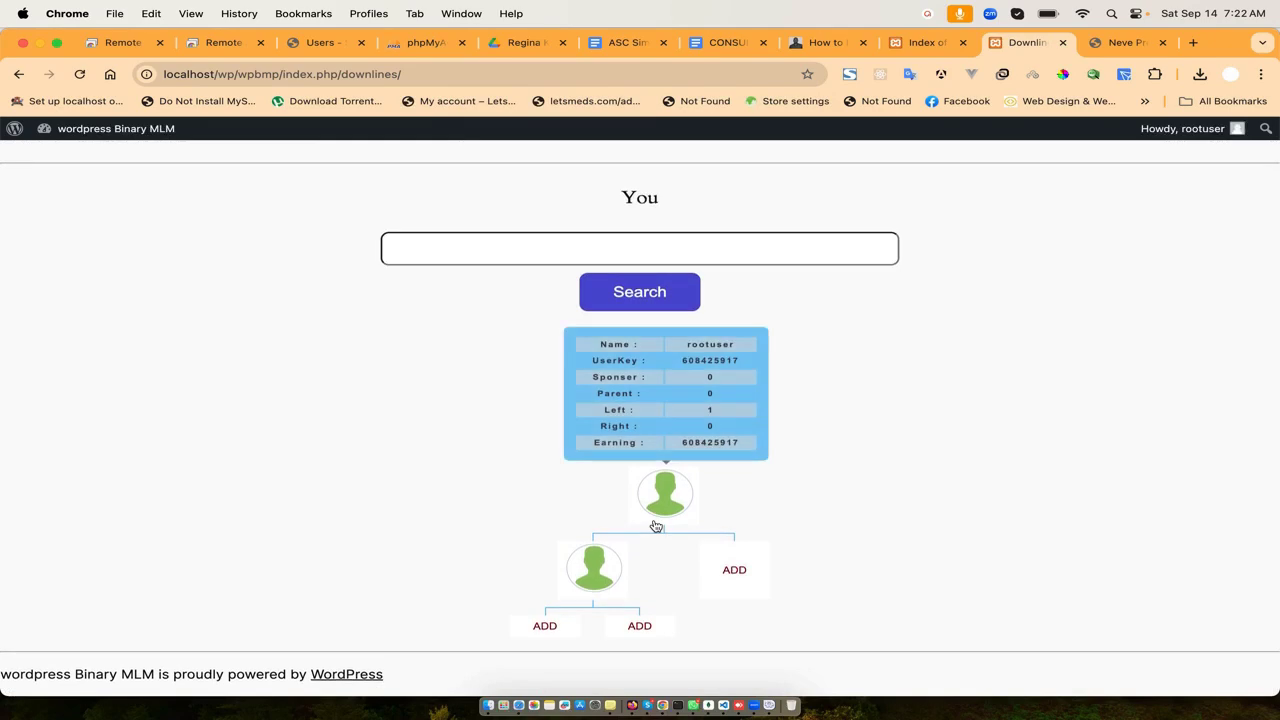
{"action": "mouse_move", "coordinate": [600, 566]}
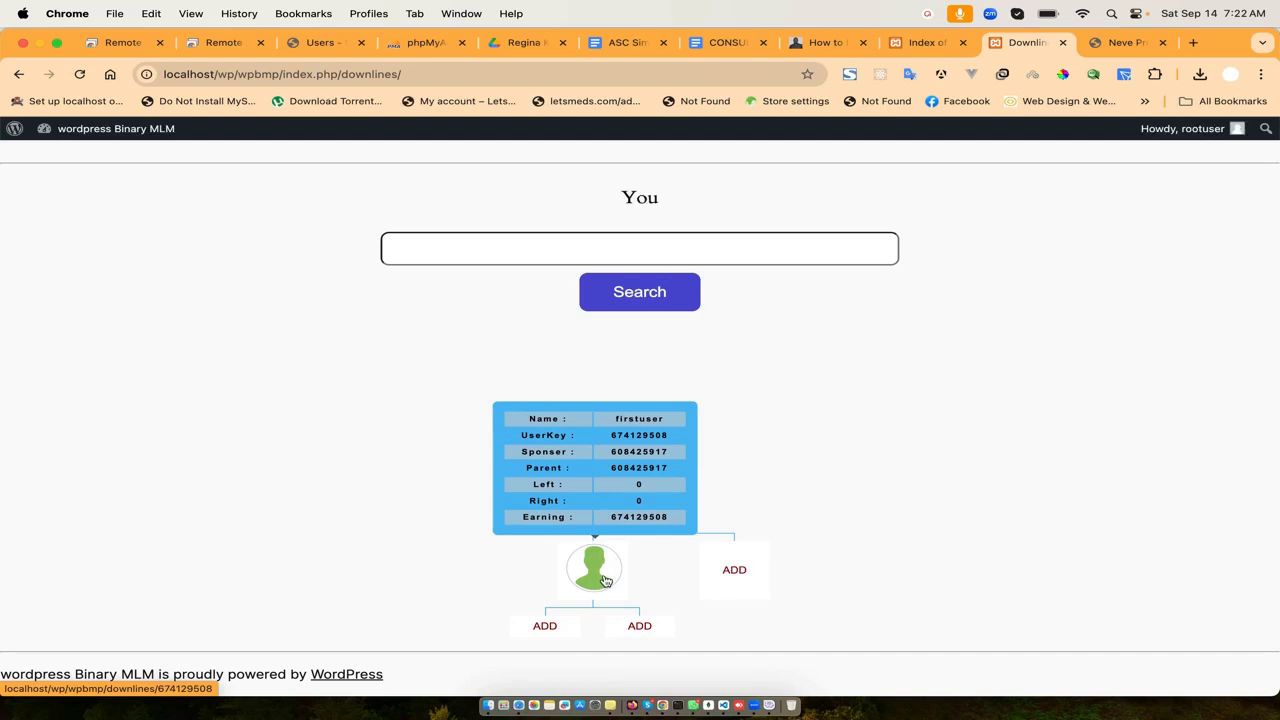
{"action": "left_click", "coordinate": [736, 577]}
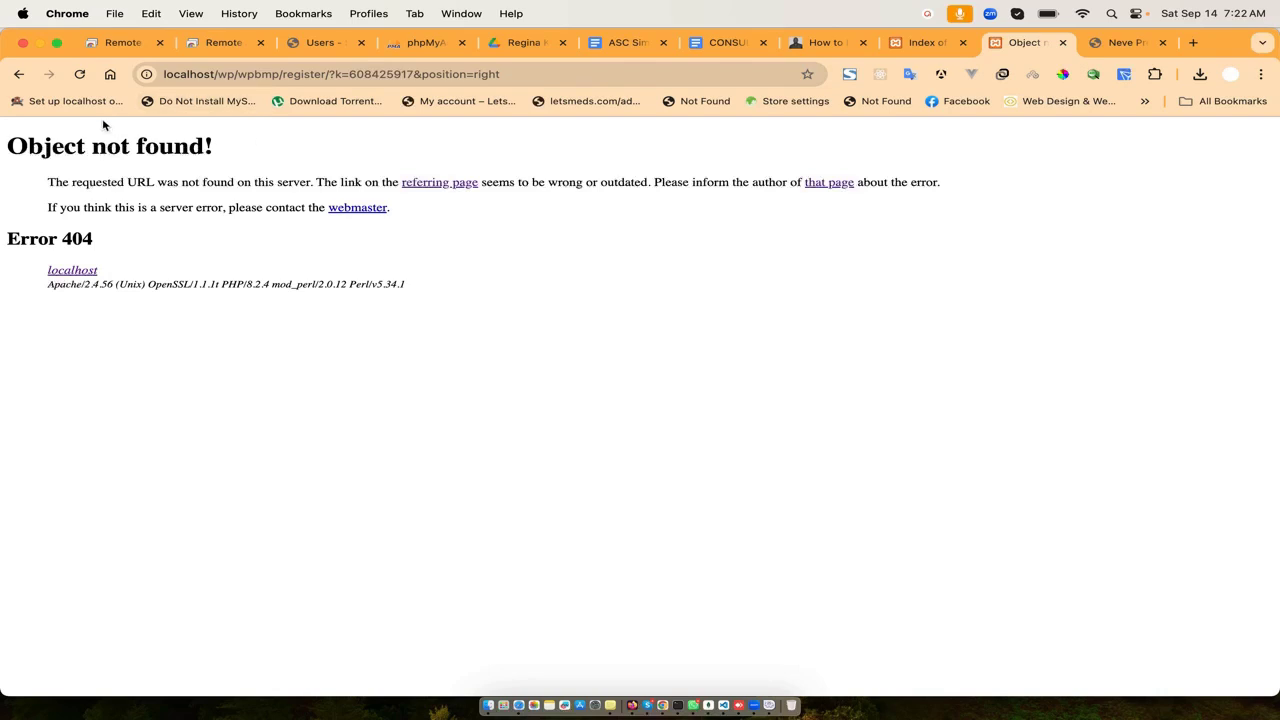
{"action": "left_click", "coordinate": [19, 77]}
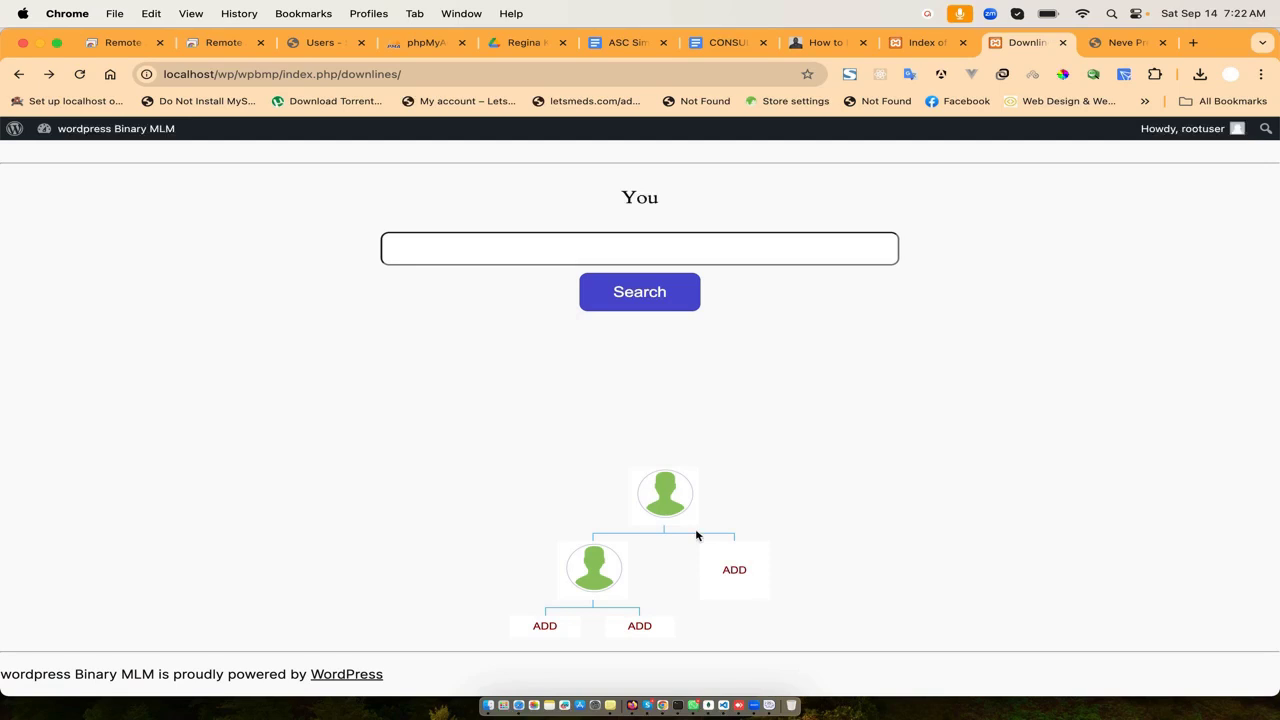
- Bring the WordPress admin window back to the front
{"action": "scroll", "coordinate": [826, 449], "scroll_direction": "up", "scroll_amount": 2}
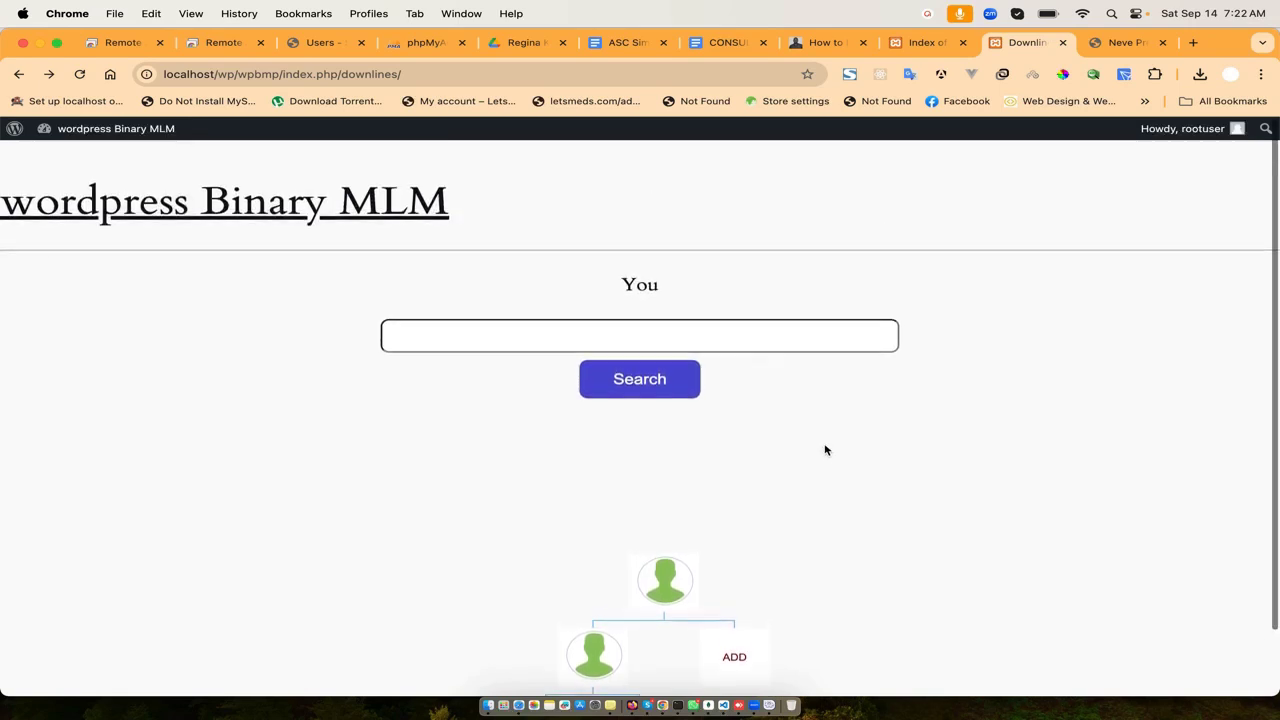
{"action": "mouse_move", "coordinate": [1224, 137]}
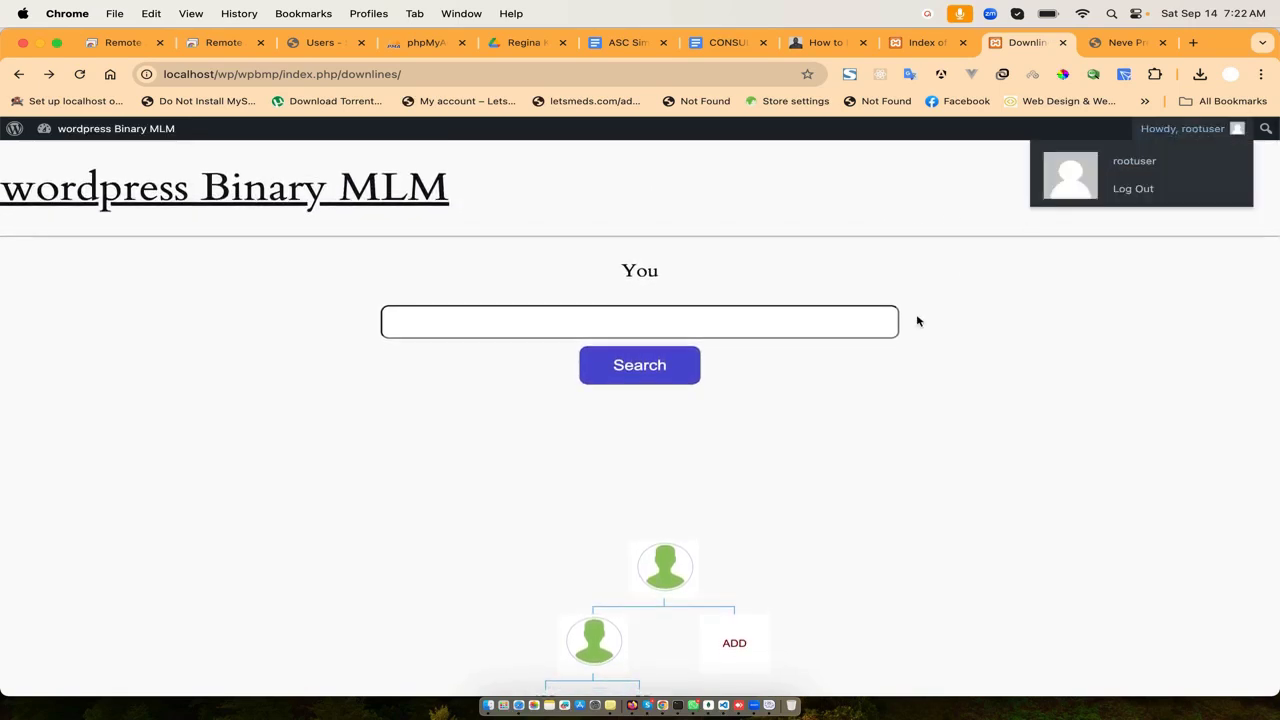
{"action": "left_click", "coordinate": [632, 710]}
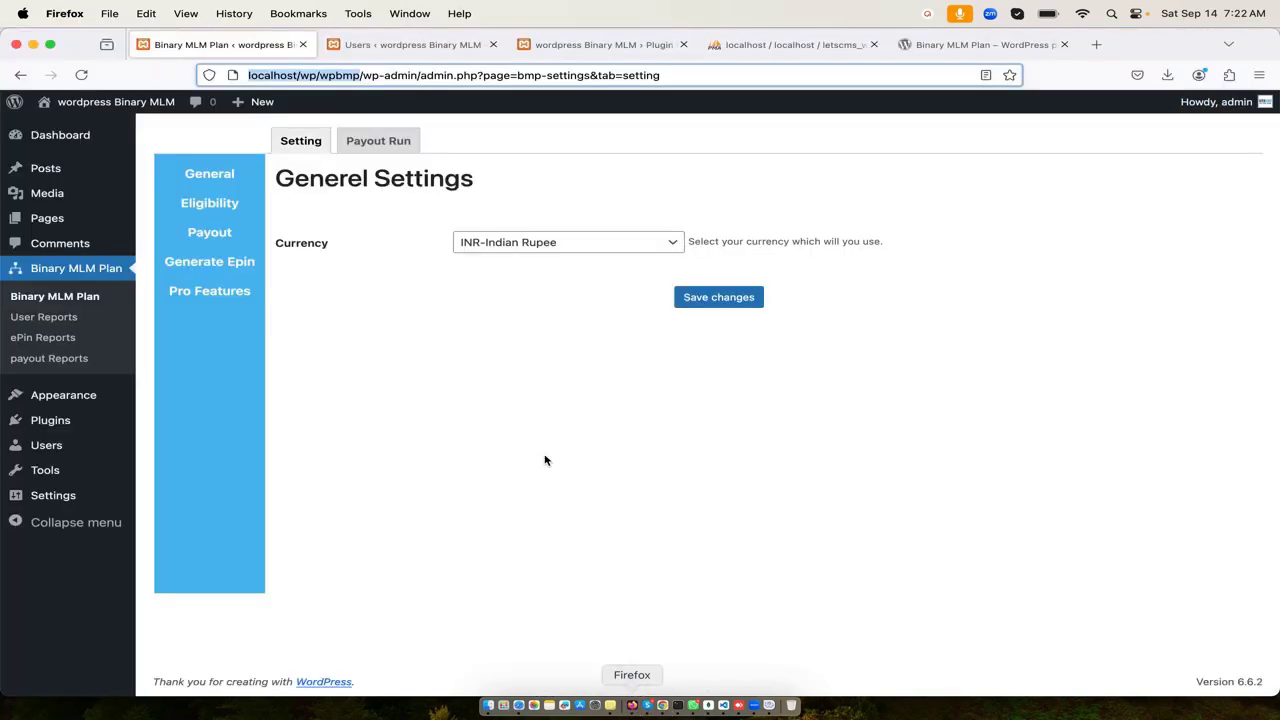
- Glance at Pro Features and the Upgrade page, then open MLM Users reports listing both members
{"action": "left_click", "coordinate": [457, 374]}
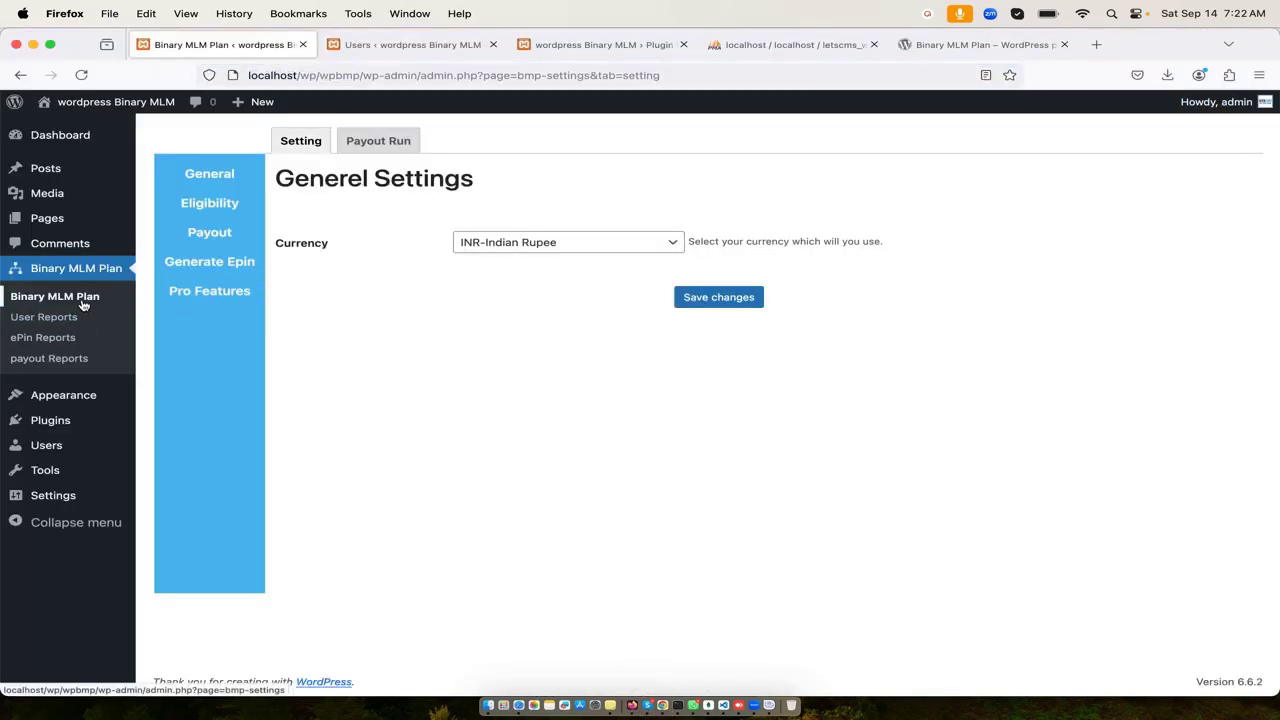
{"action": "left_click", "coordinate": [229, 300]}
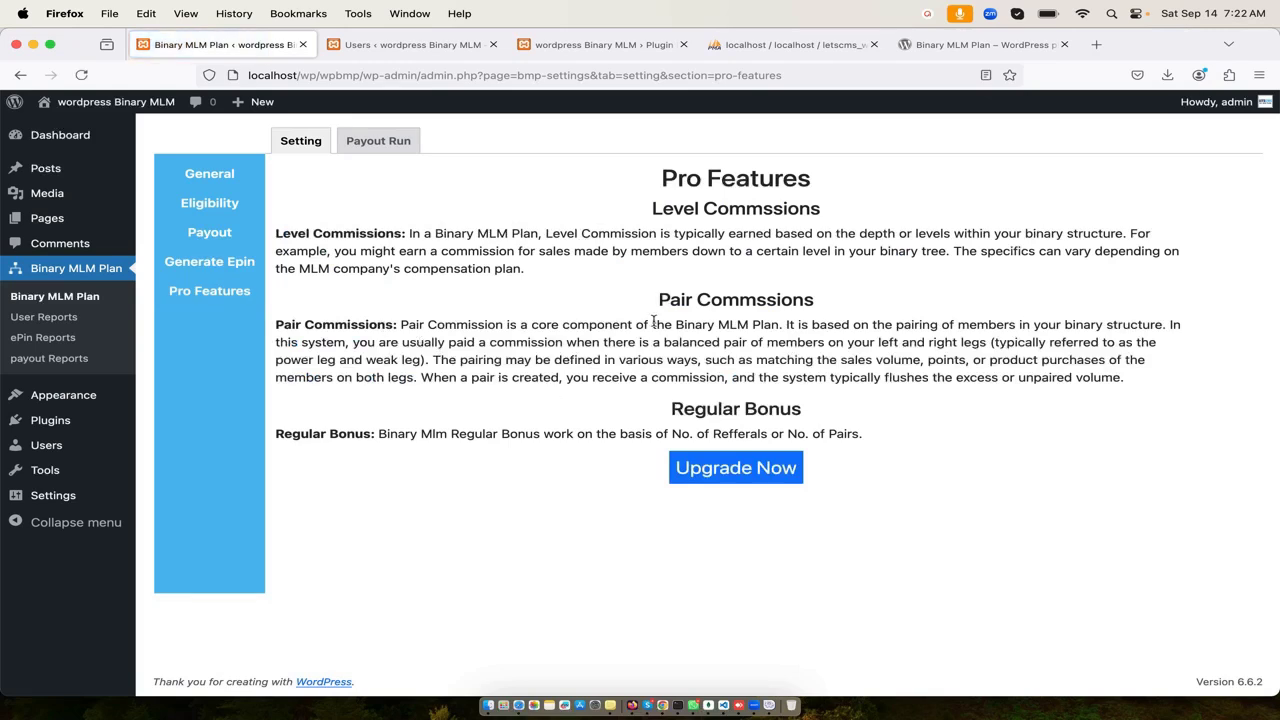
{"action": "left_click", "coordinate": [752, 477]}
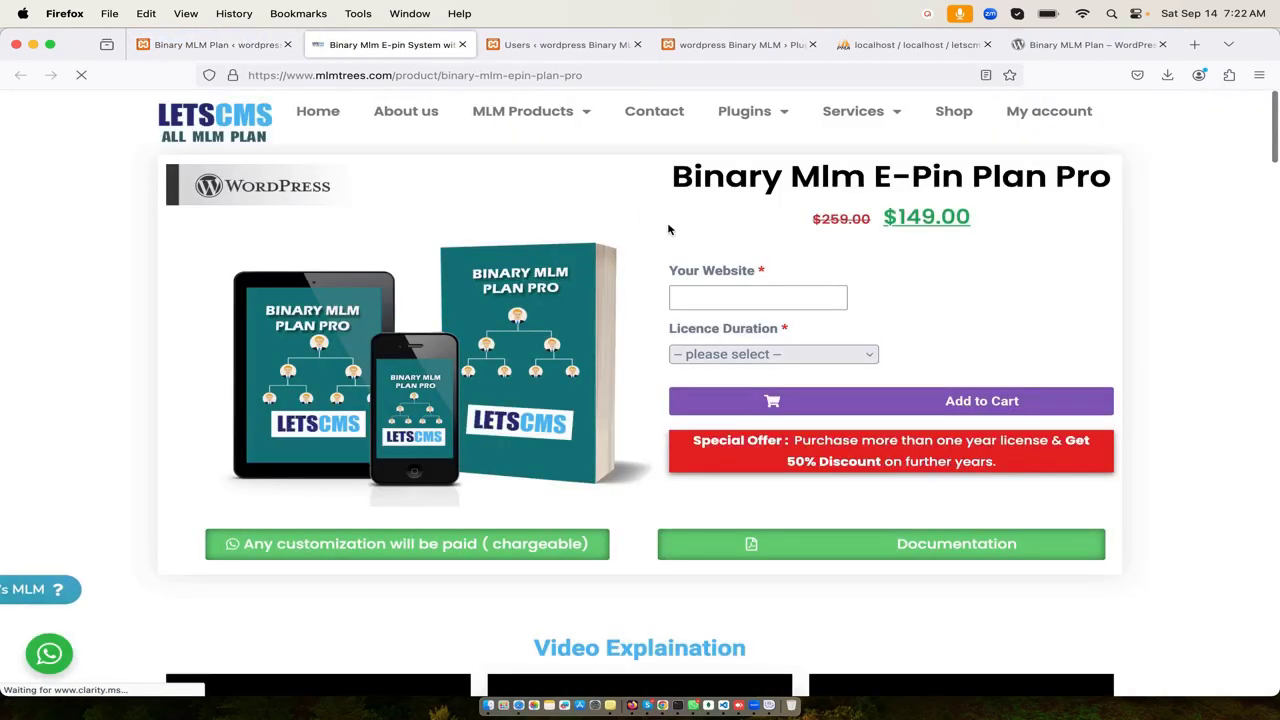
{"action": "left_click", "coordinate": [244, 45]}
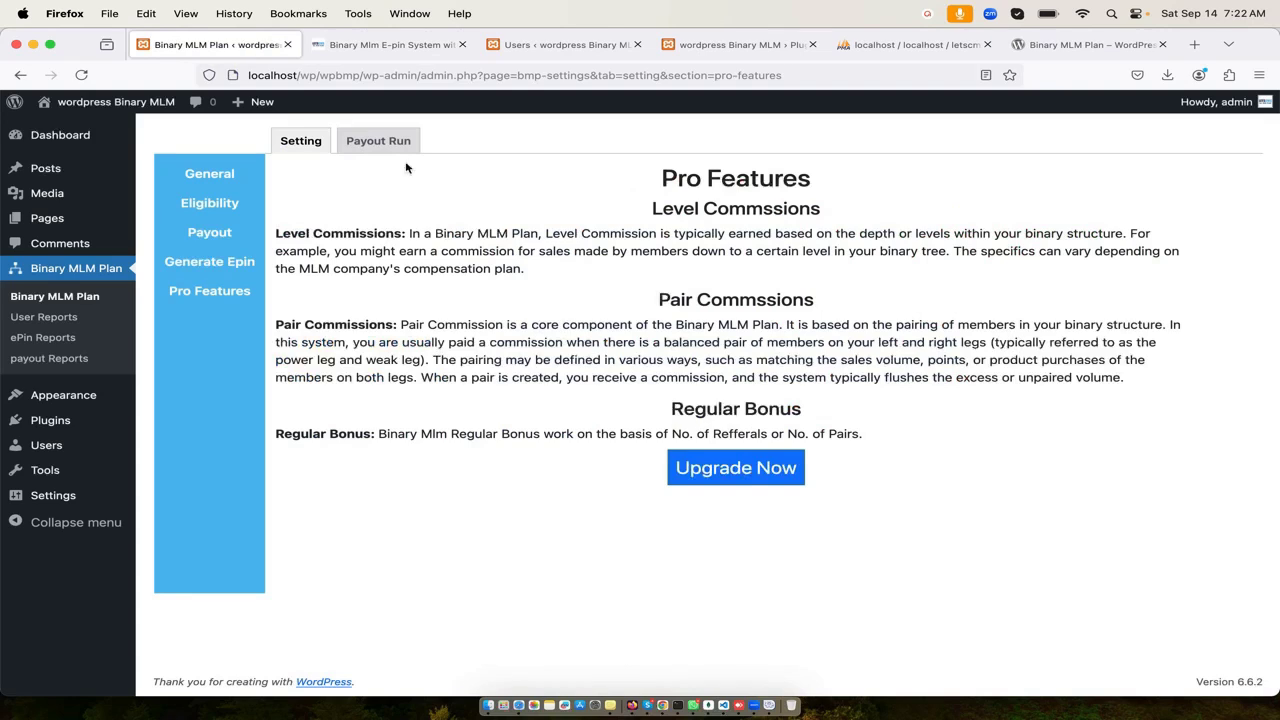
{"action": "left_click", "coordinate": [86, 318]}
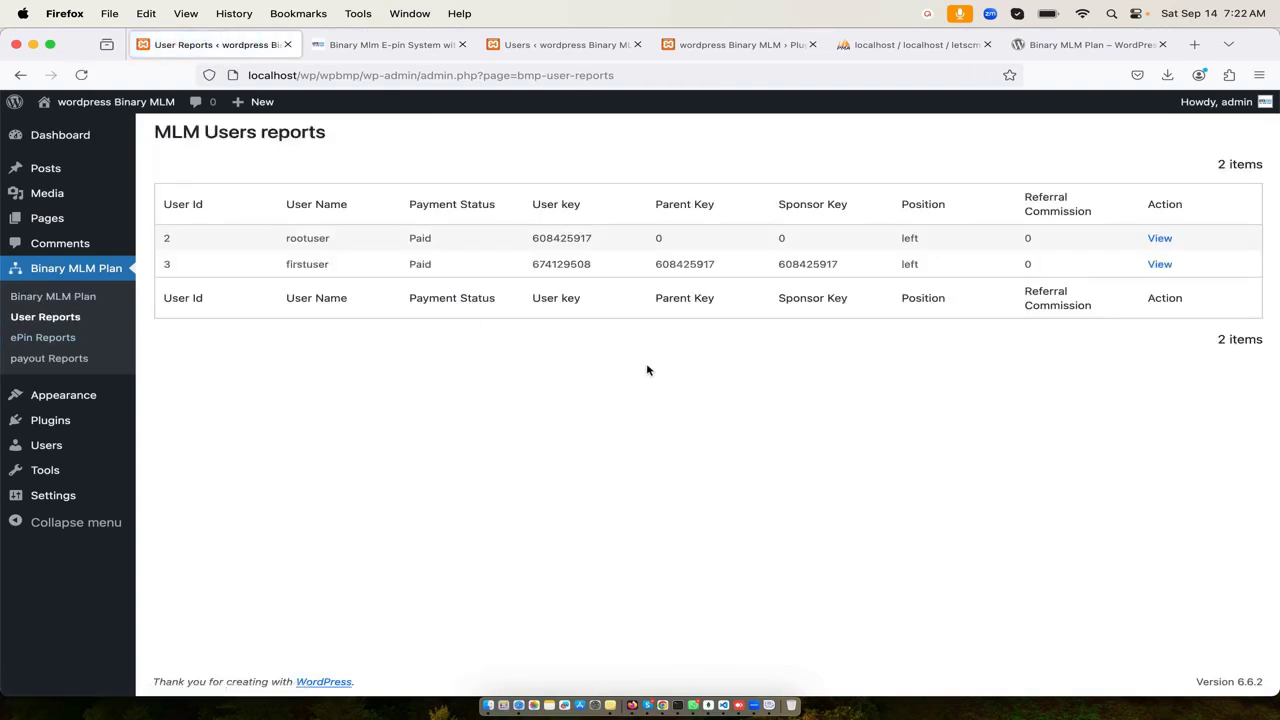
- Open firstuser's detail report: left position, rootuser as parent and sponsor, zero earnings
{"action": "left_click", "coordinate": [1160, 265]}
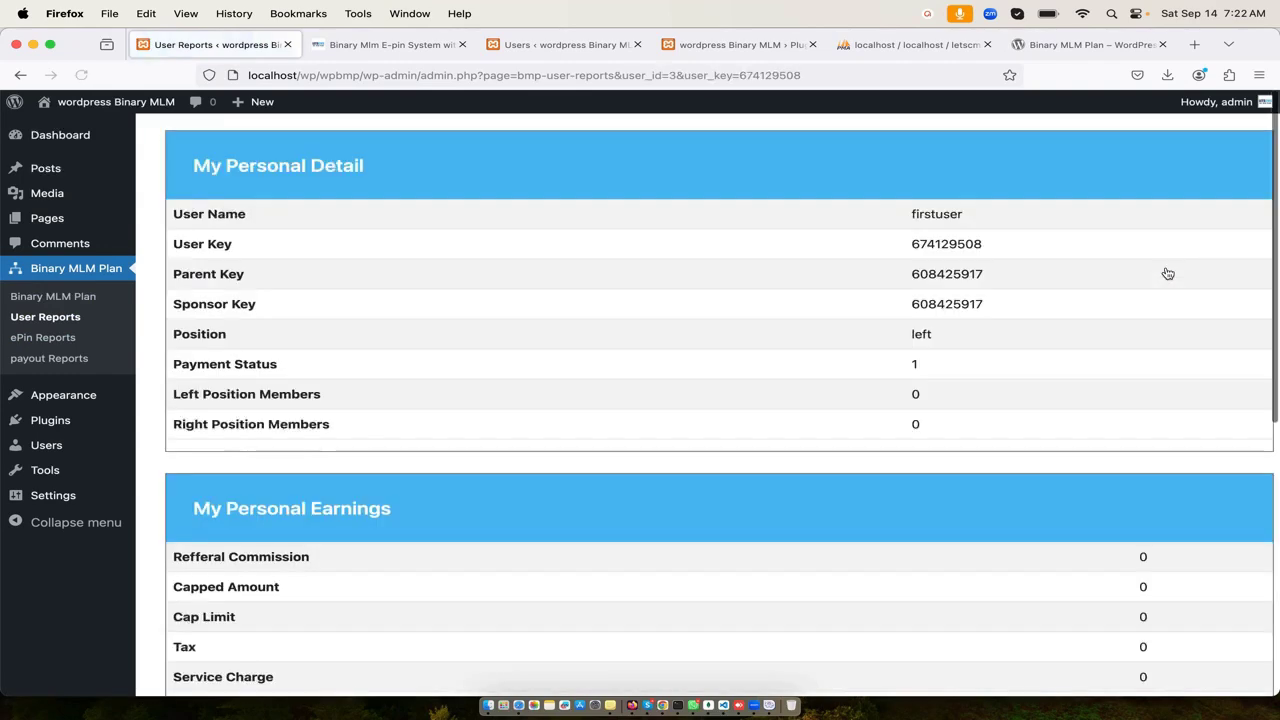
{"action": "scroll", "coordinate": [760, 397], "scroll_direction": "down", "scroll_amount": 10}
{"action": "scroll", "coordinate": [760, 397], "scroll_direction": "up", "scroll_amount": 10}
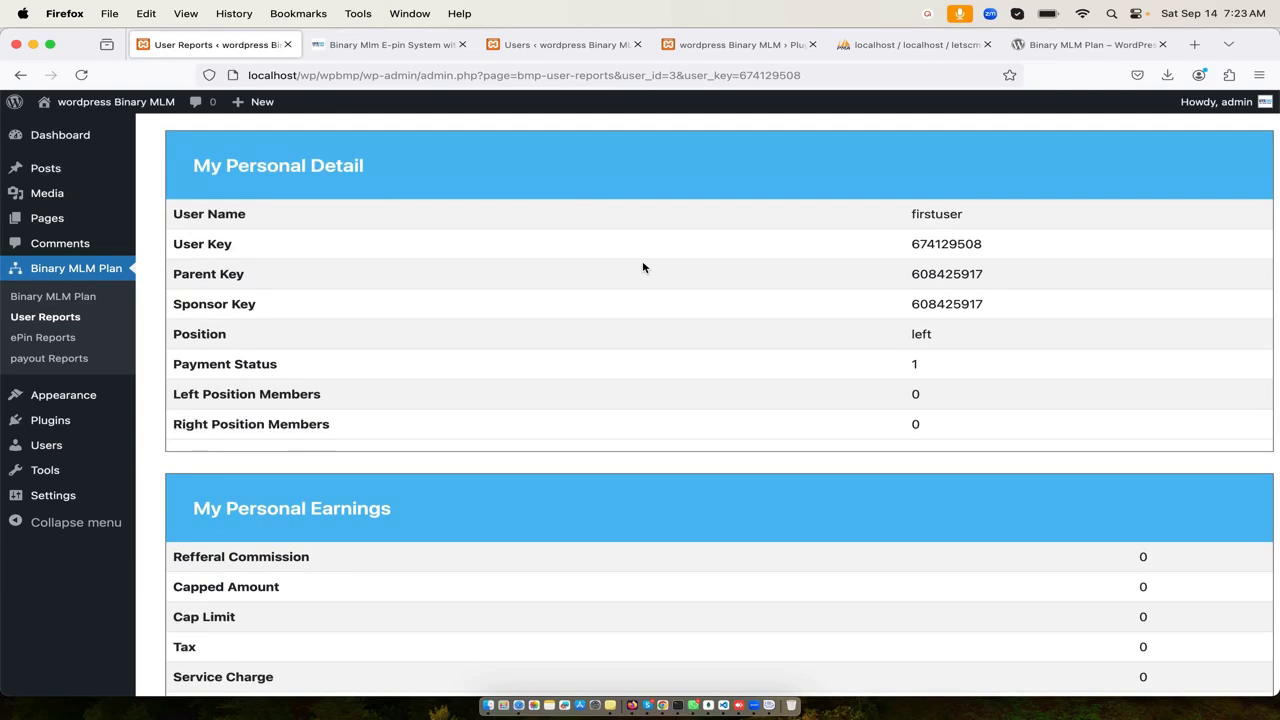
{"action": "scroll", "coordinate": [686, 376], "scroll_direction": "down", "scroll_amount": 5}
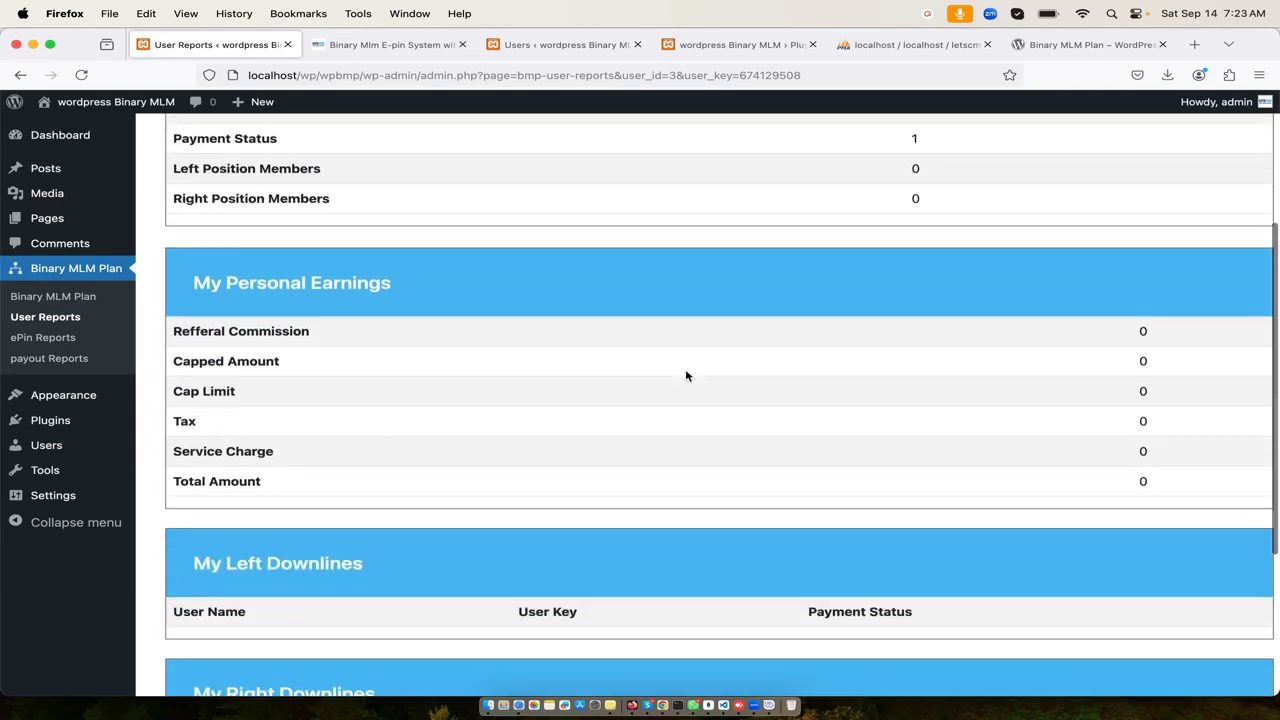
{"action": "scroll", "coordinate": [718, 463], "scroll_direction": "up", "scroll_amount": 5}
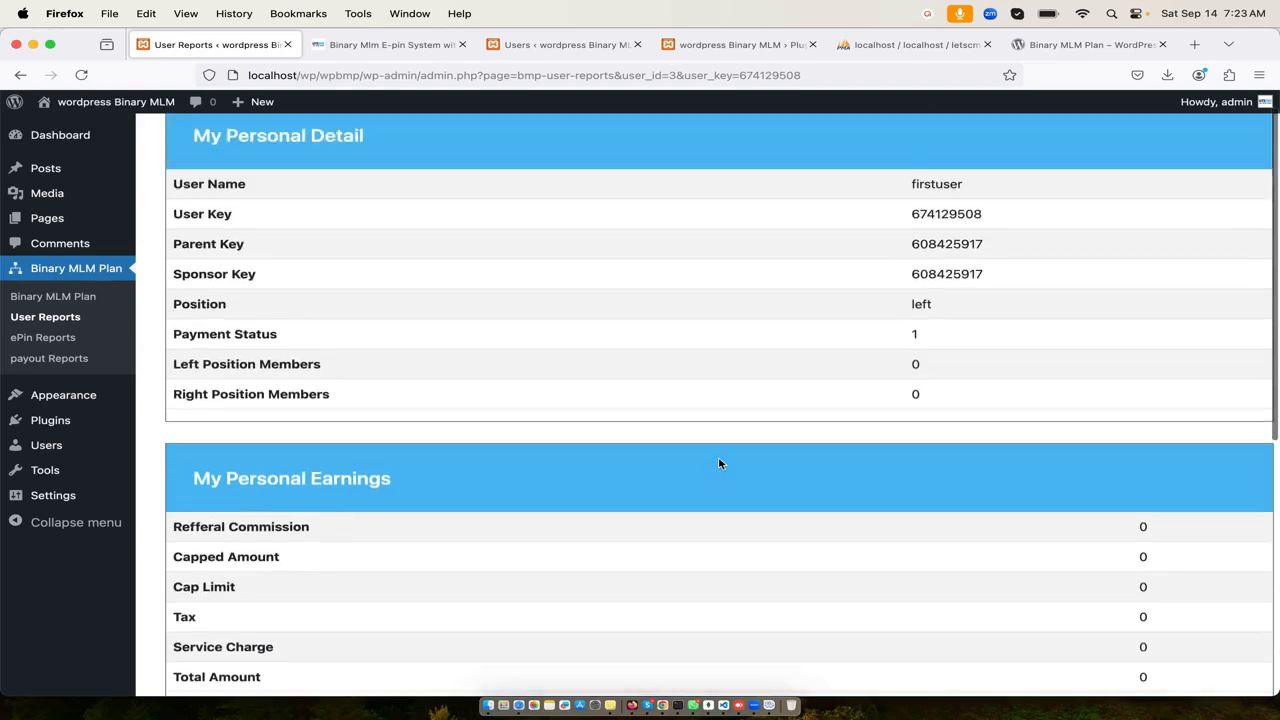